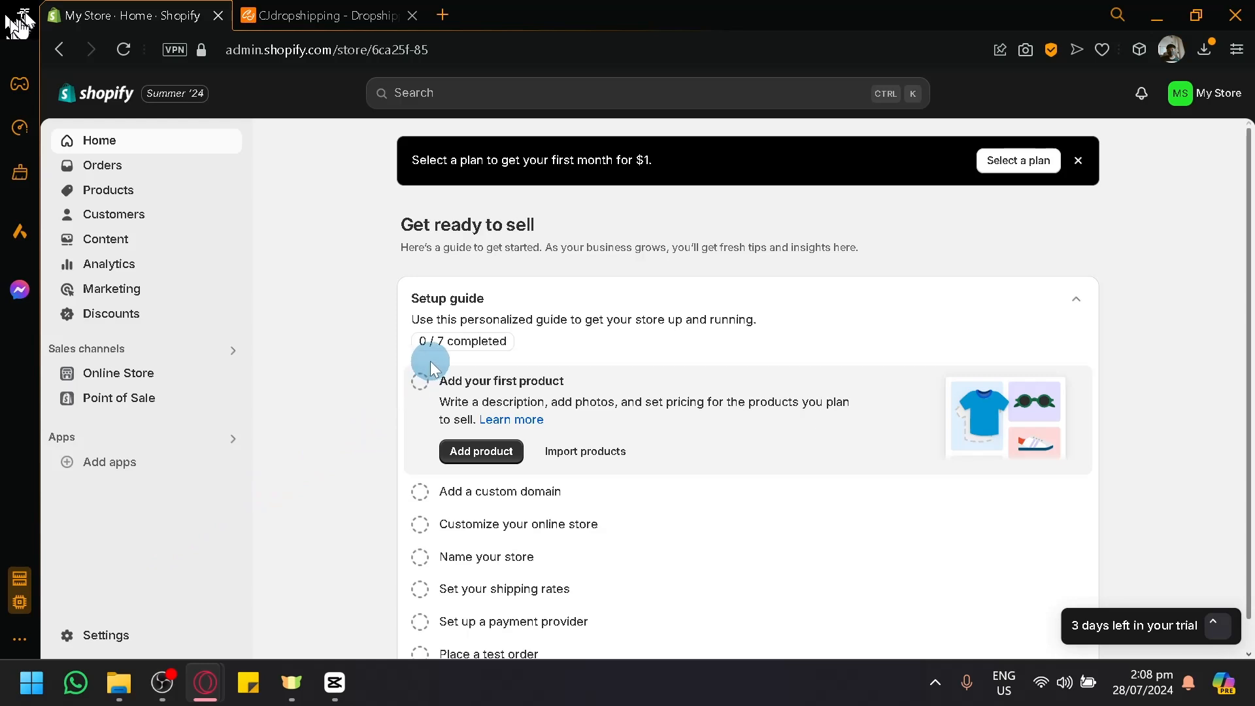
Step: Examine the setup guide on the store's home page and the options on its Products page
scroll(412, 366, "down", 1)
scroll(323, 331, "up", 1)
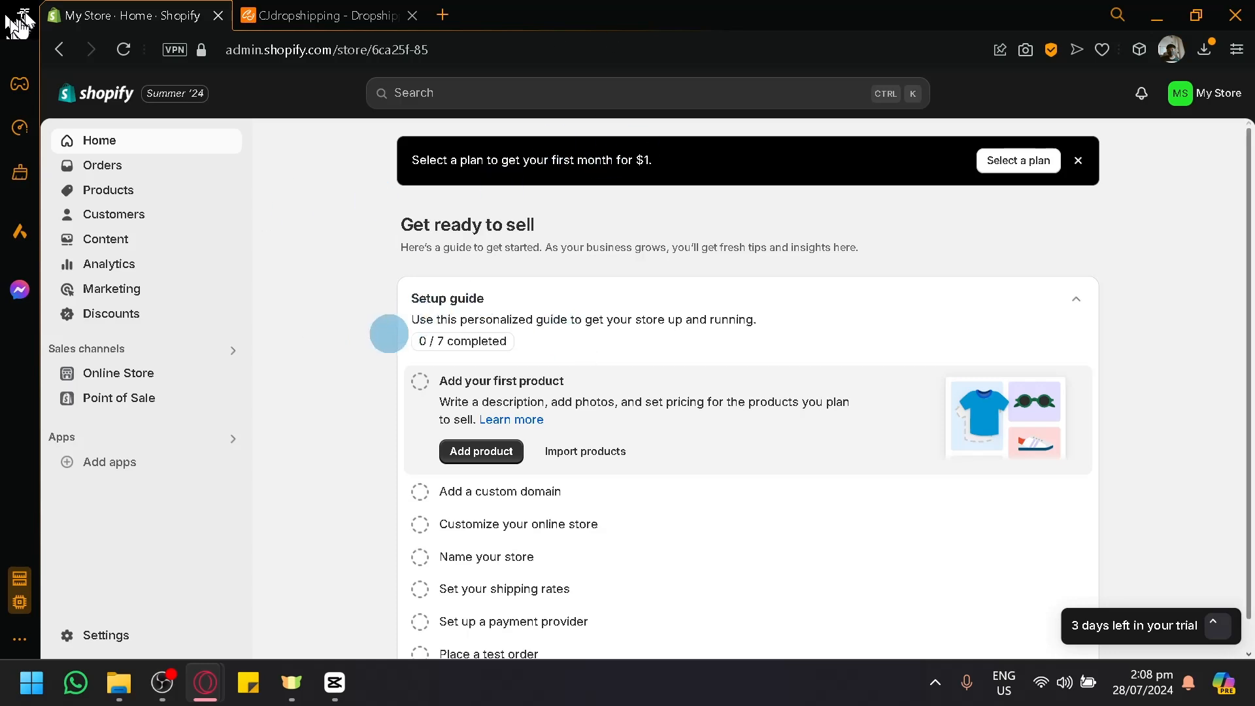
scroll(518, 321, "down", 1)
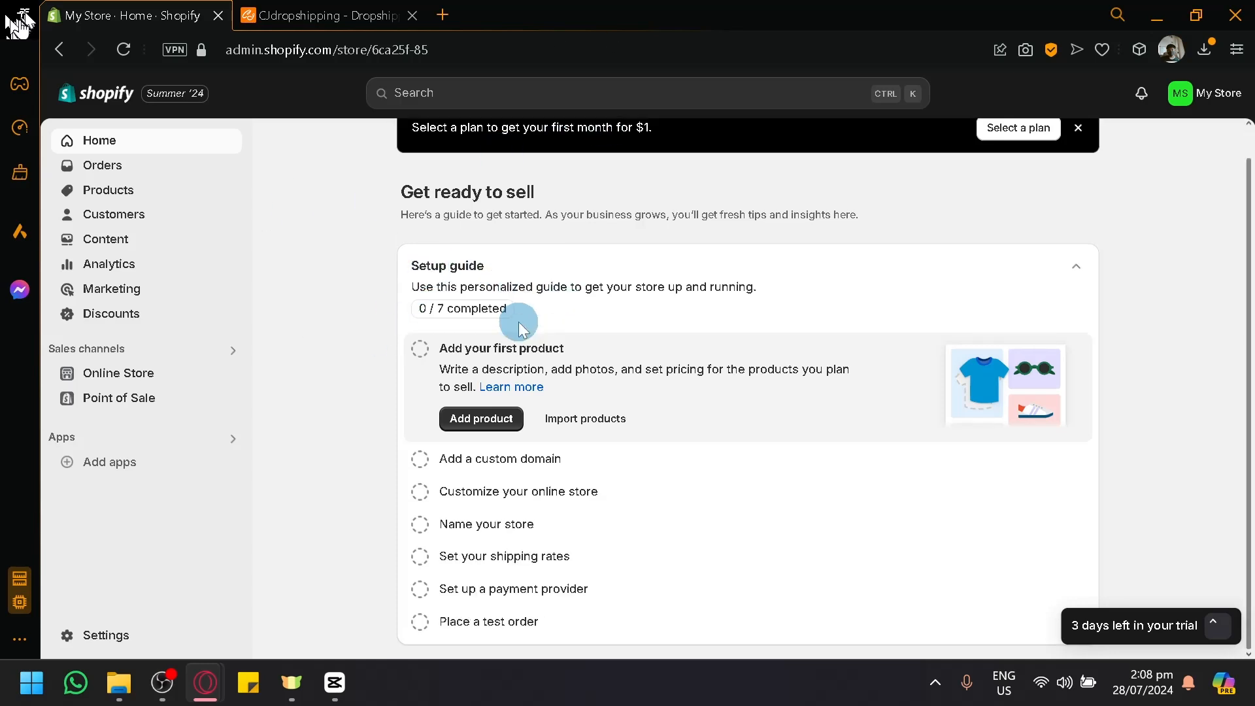
scroll(519, 322, "up", 1)
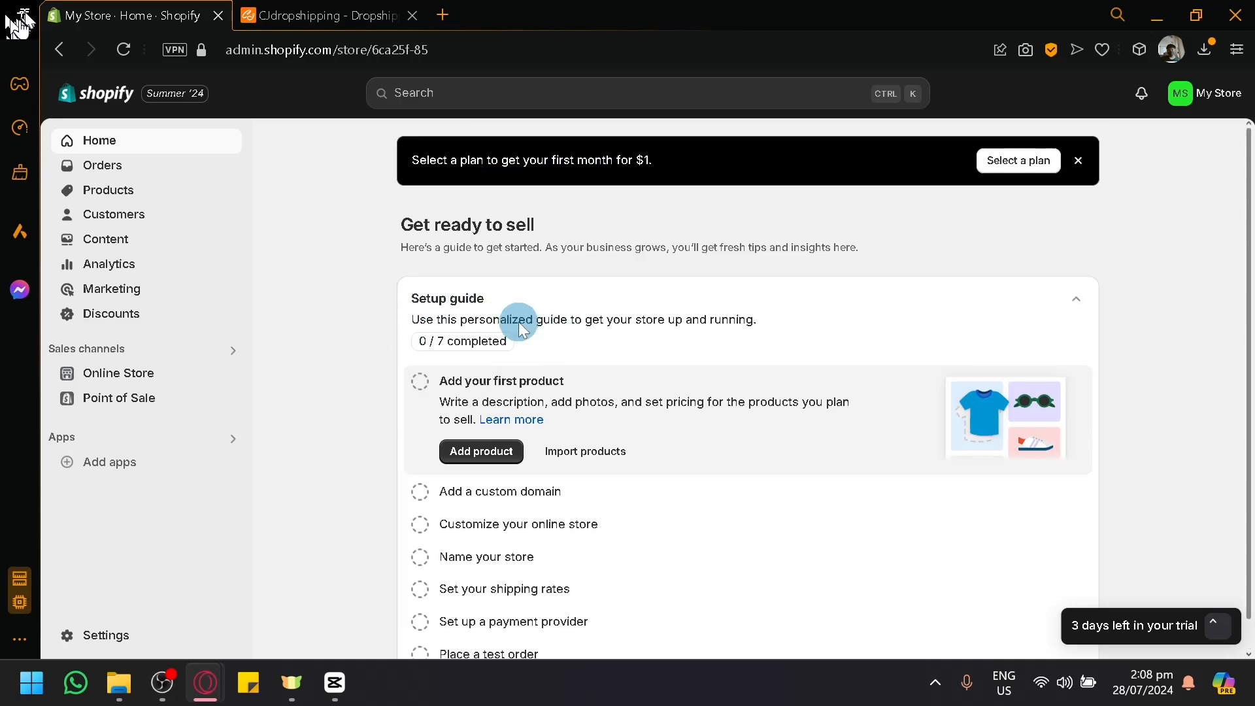
left_click(141, 192)
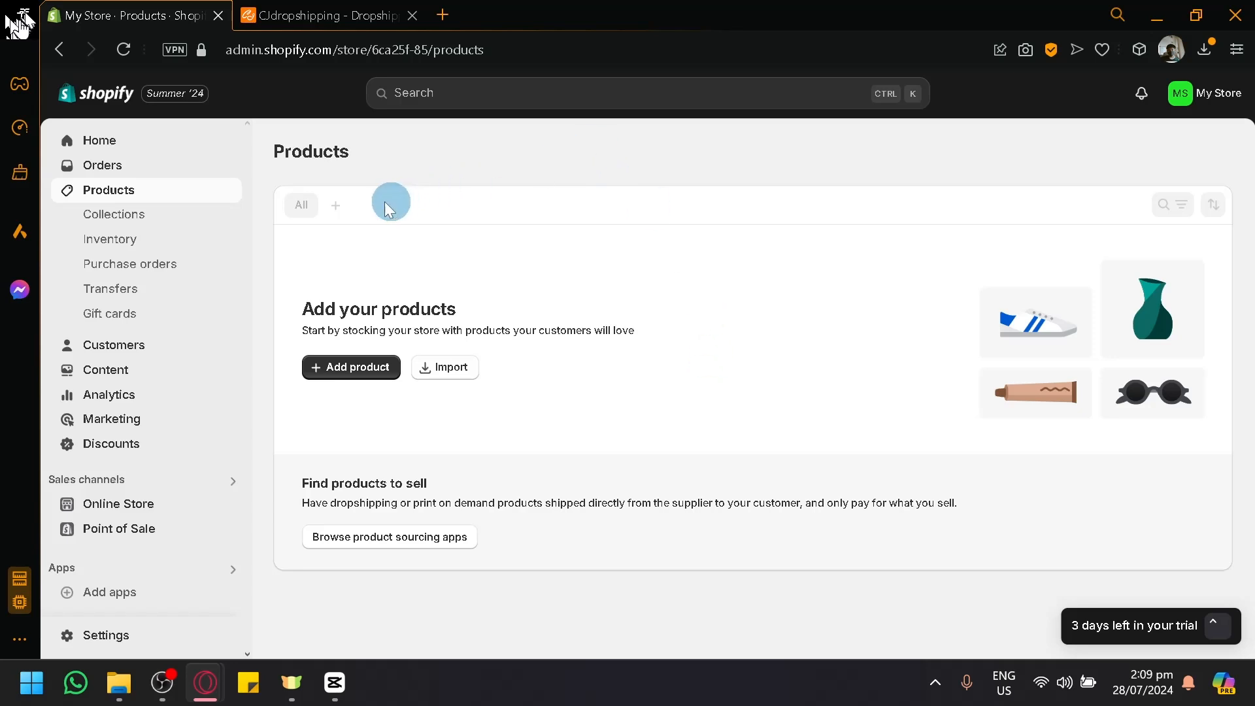
left_click(141, 144)
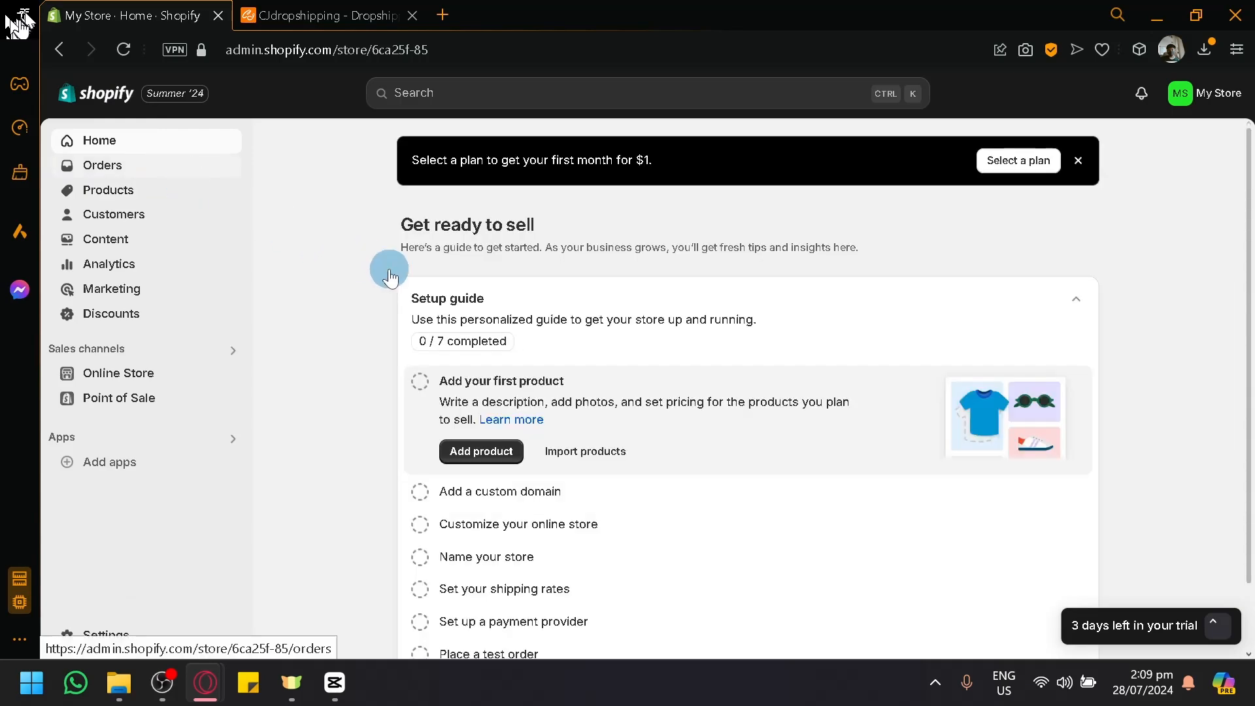
scroll(432, 304, "down", 2)
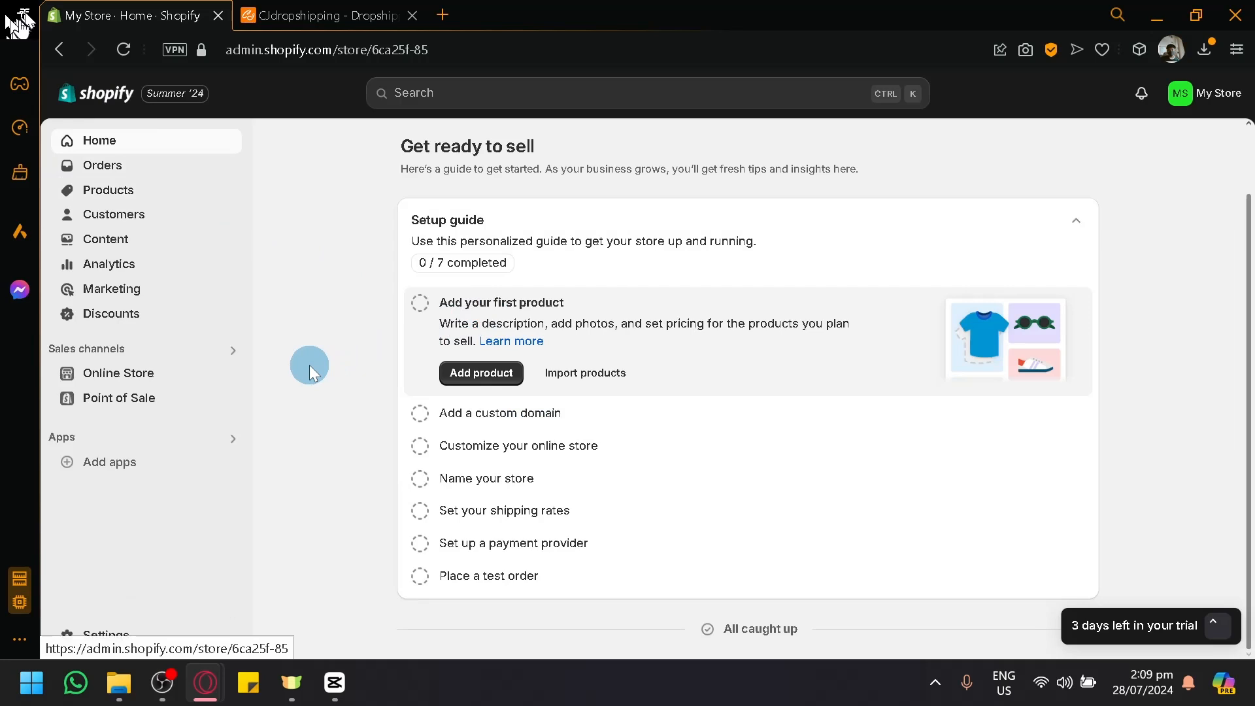
scroll(308, 365, "up", 2)
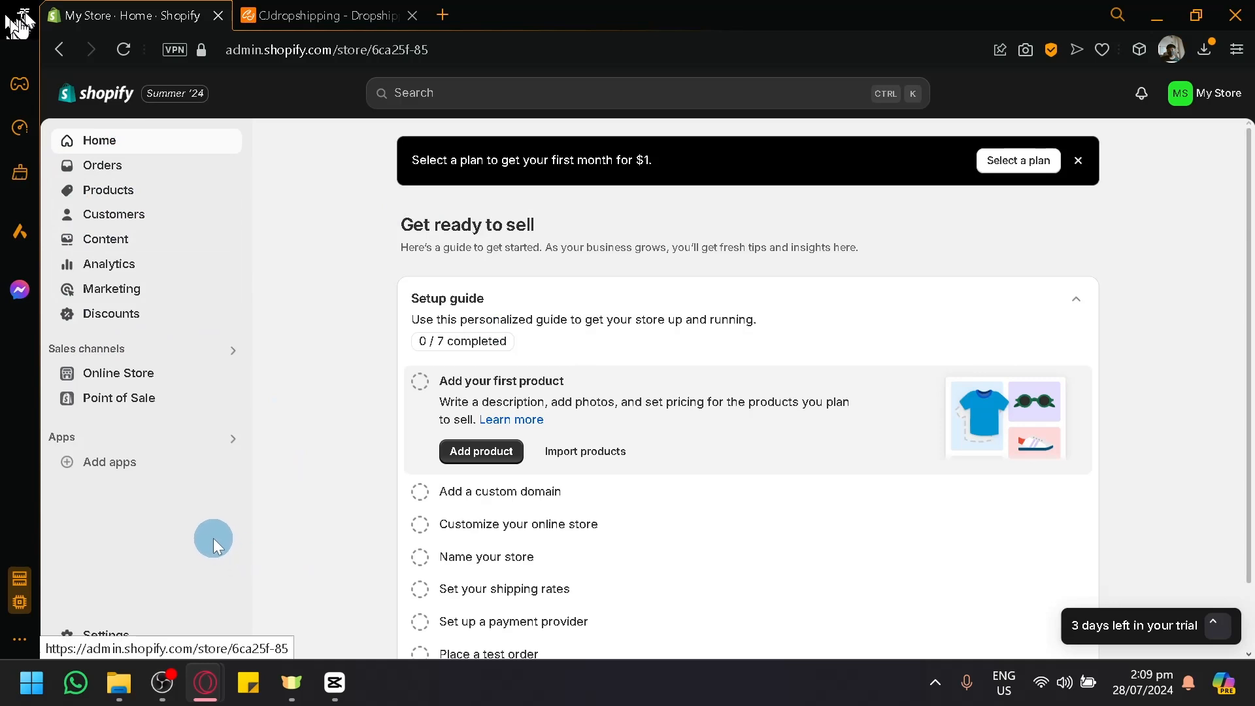
Step: Browse the suggested apps for the store, open the Shopify App Store in a separate tab, and close the suggestions
left_click(117, 462)
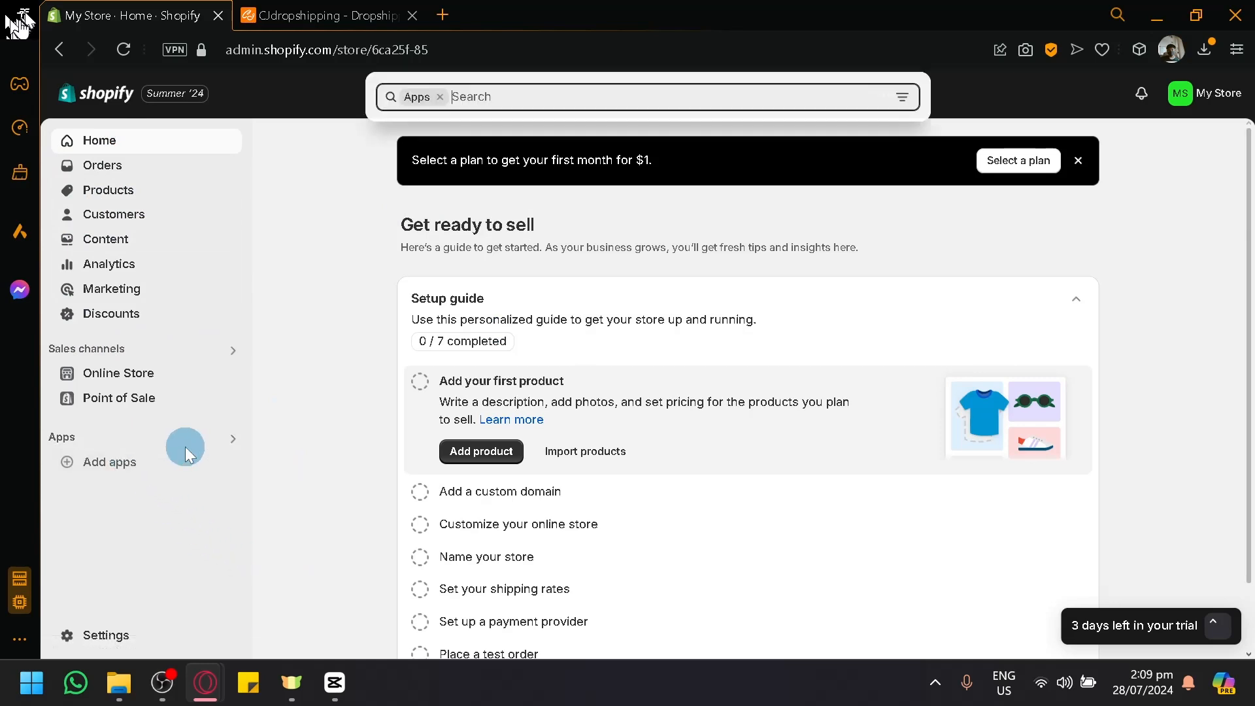
left_click(312, 271)
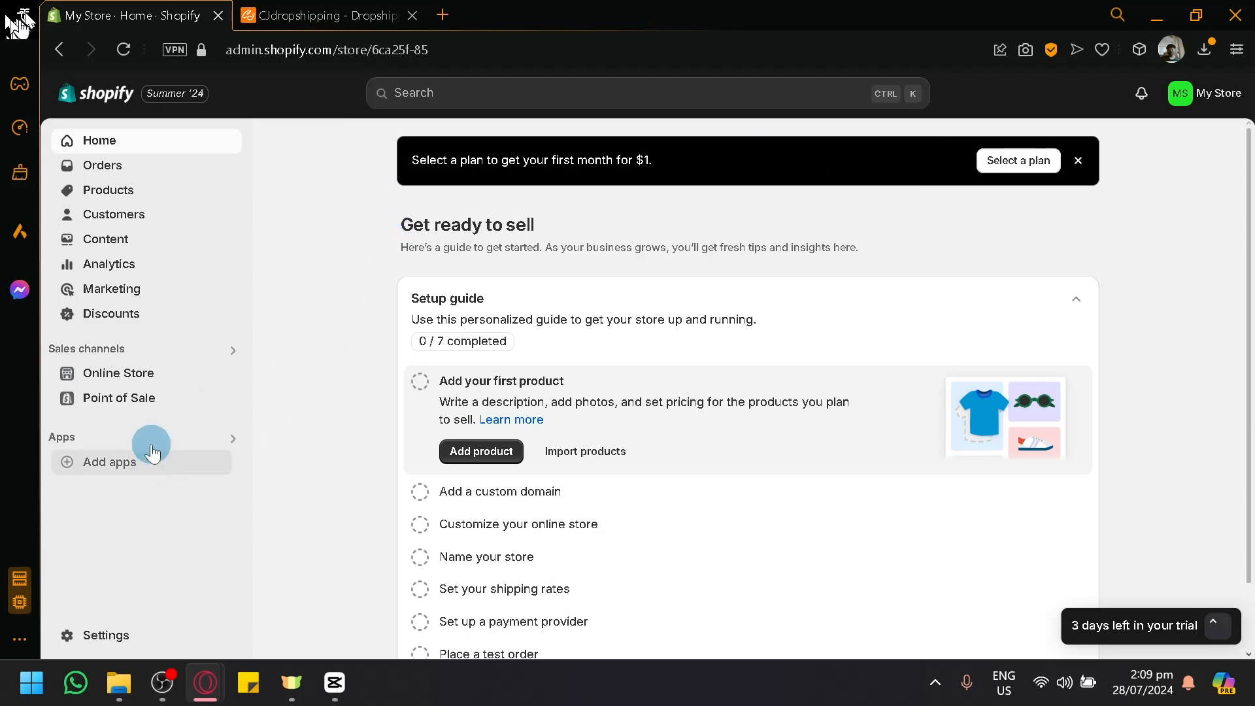
scroll(84, 460, "up", 5)
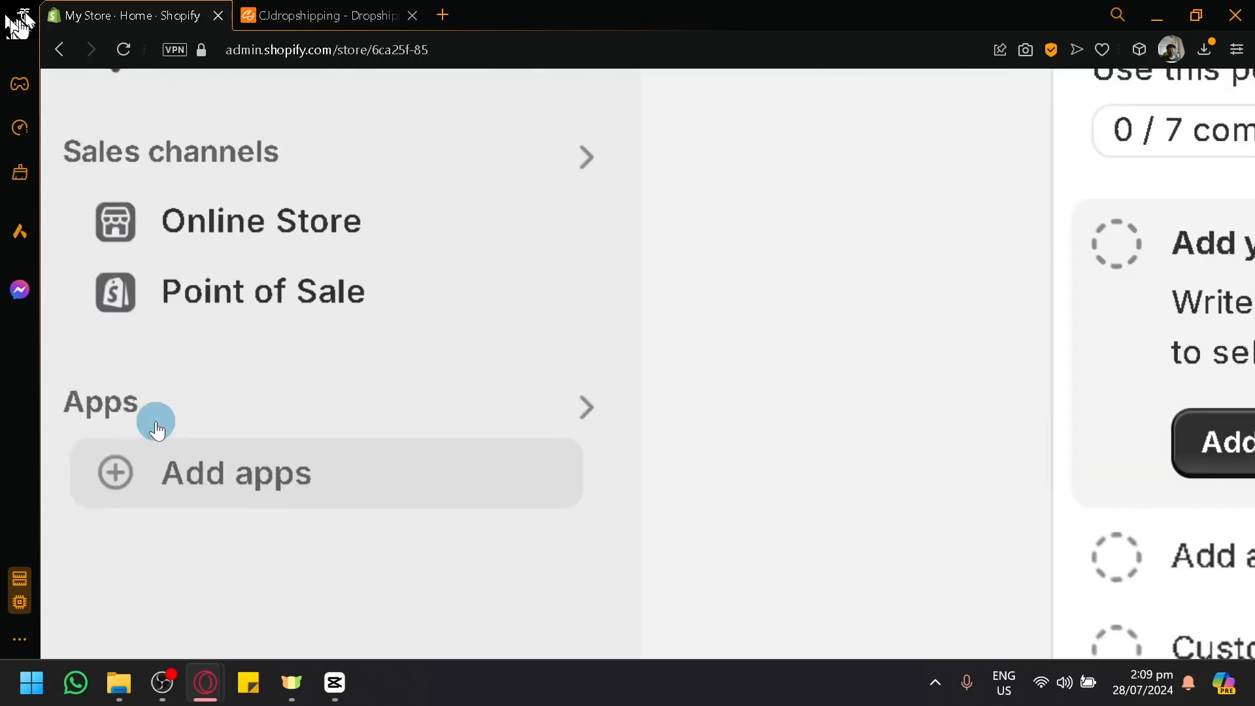
left_click(162, 458)
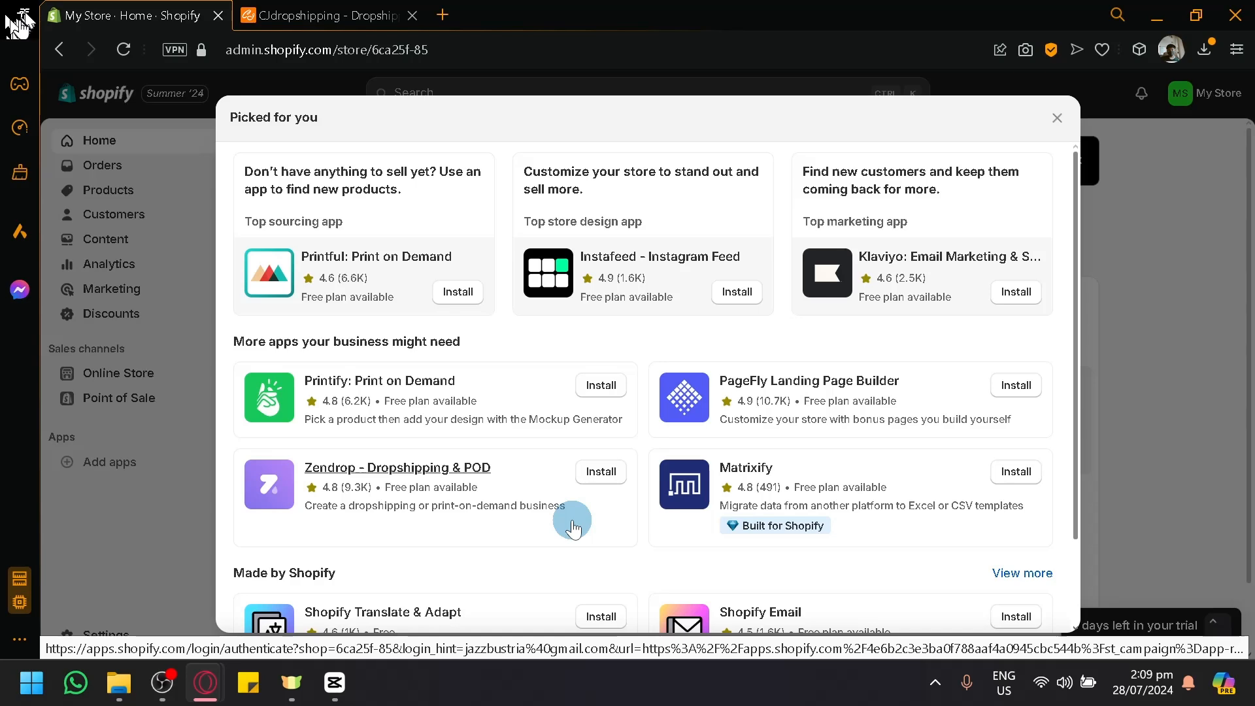
scroll(693, 340, "down", 2)
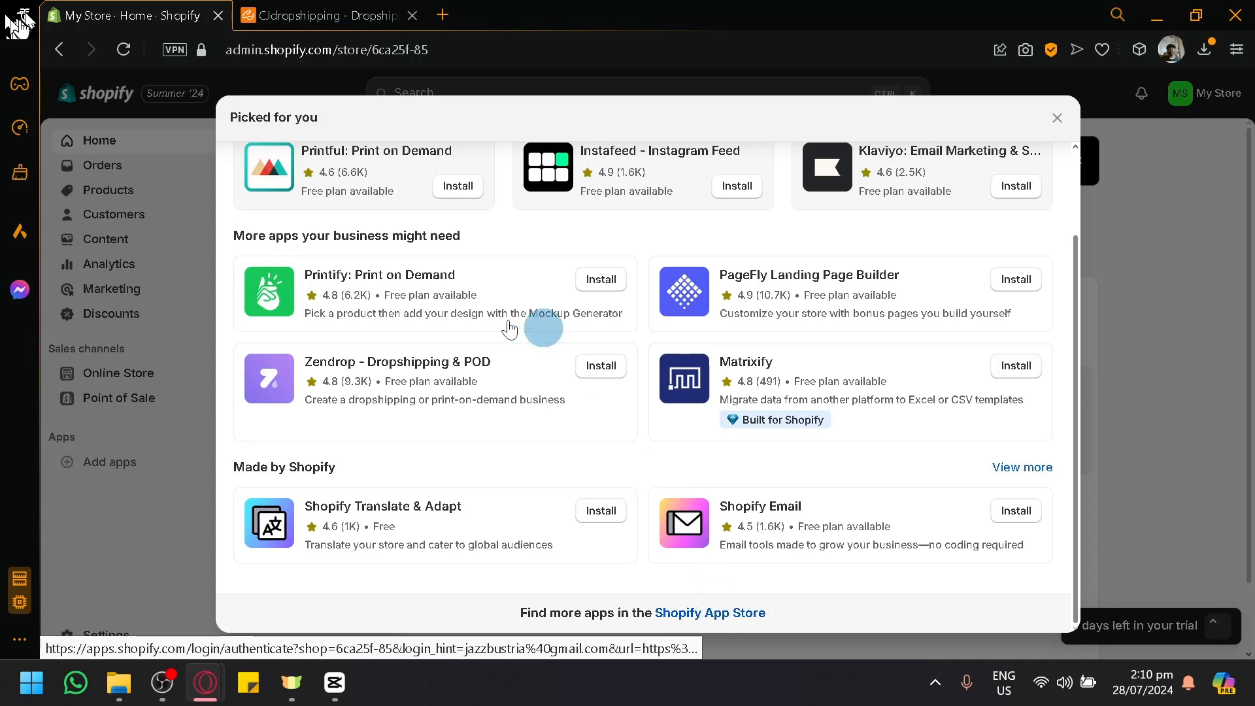
scroll(353, 367, "up", 5)
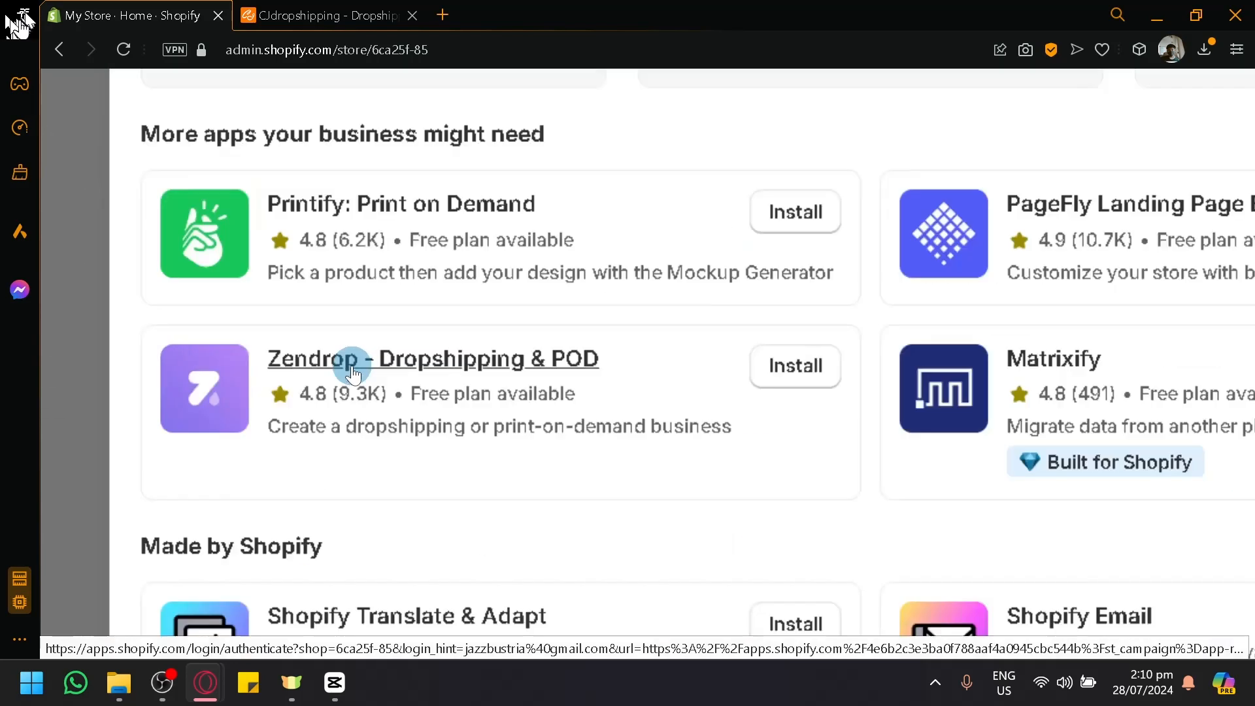
scroll(288, 387, "down", 2)
scroll(286, 396, "down", 3)
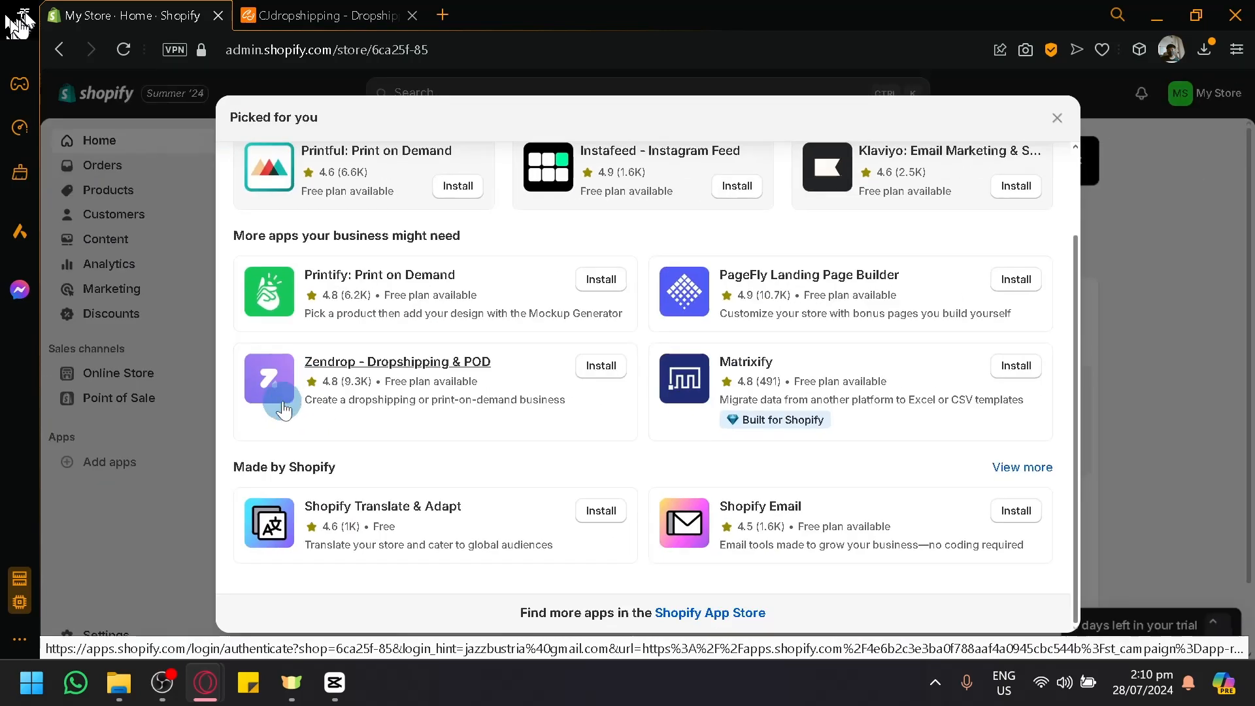
right_click(712, 612)
left_click(784, 389)
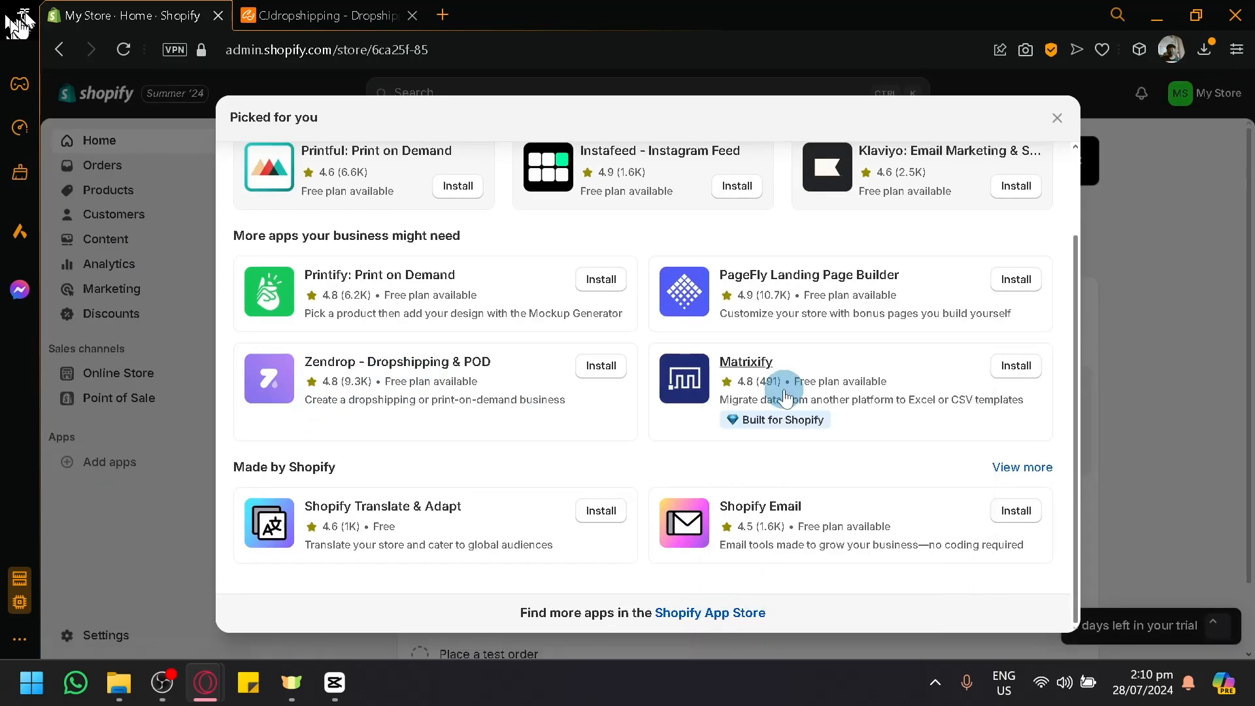
left_click(1057, 118)
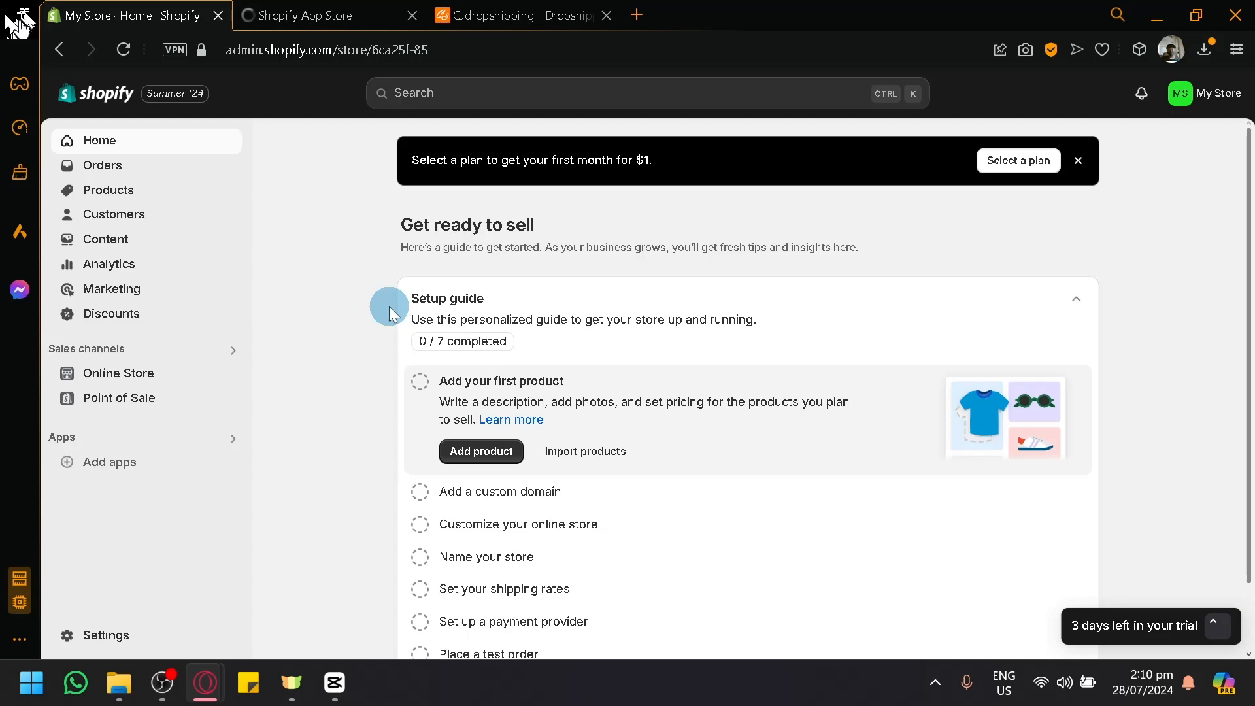
Step: Switch to the Shopify App Store and search it for "dropshipping"
left_click(331, 15)
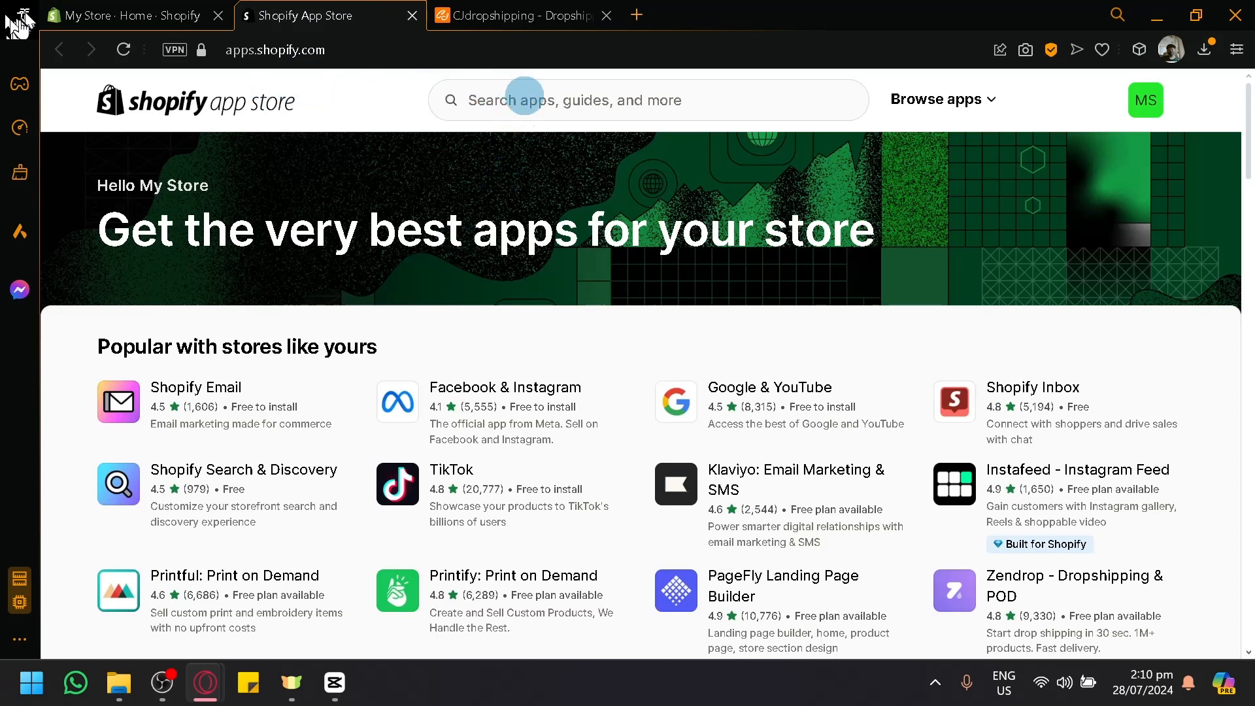
left_click(524, 96)
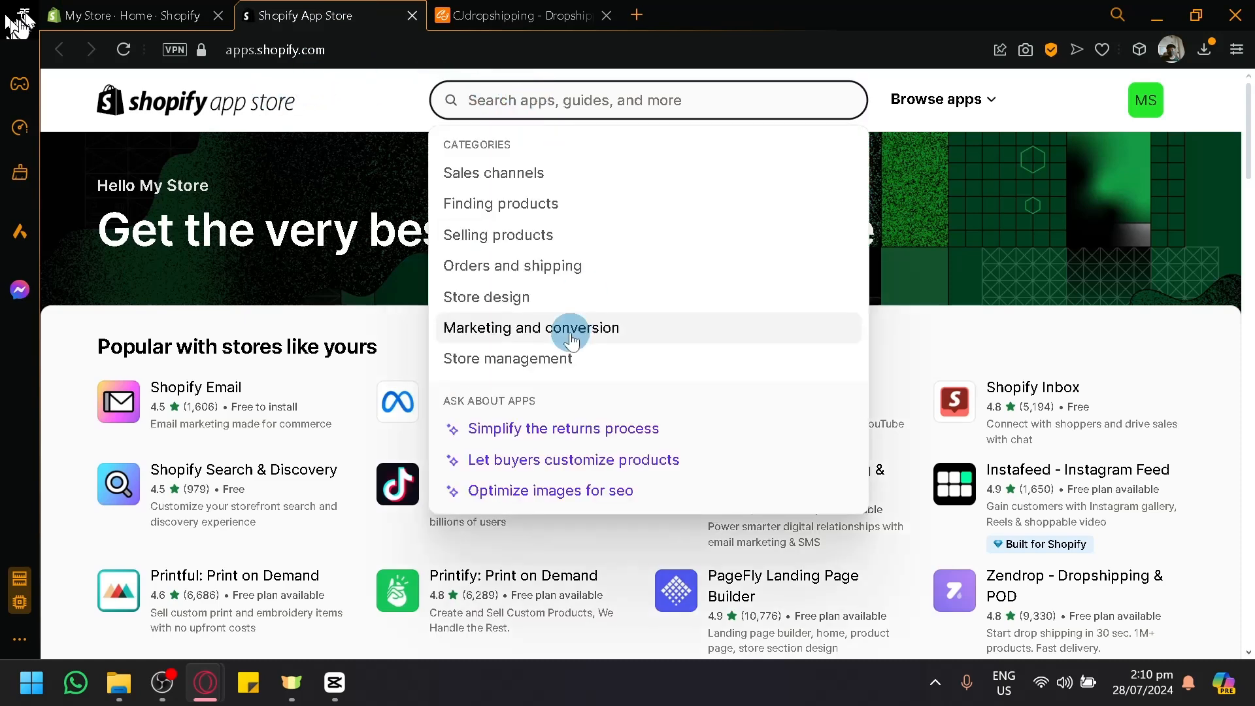
type("d")
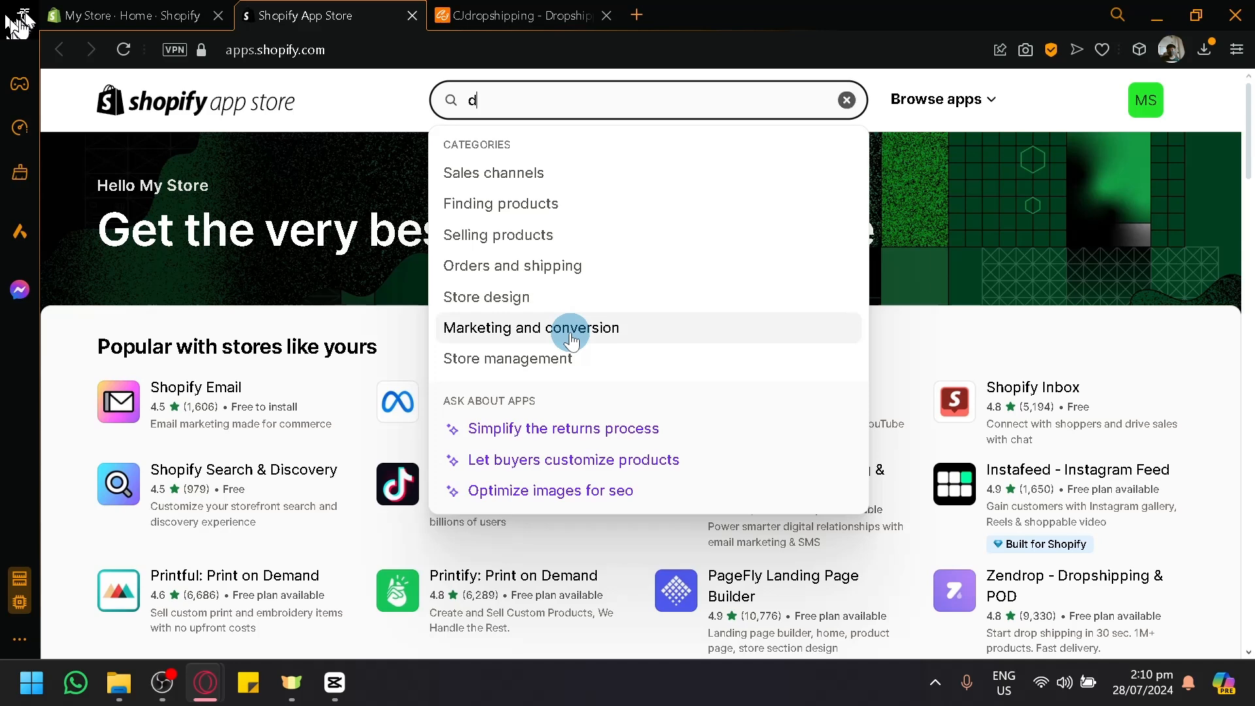
type("ropshipping")
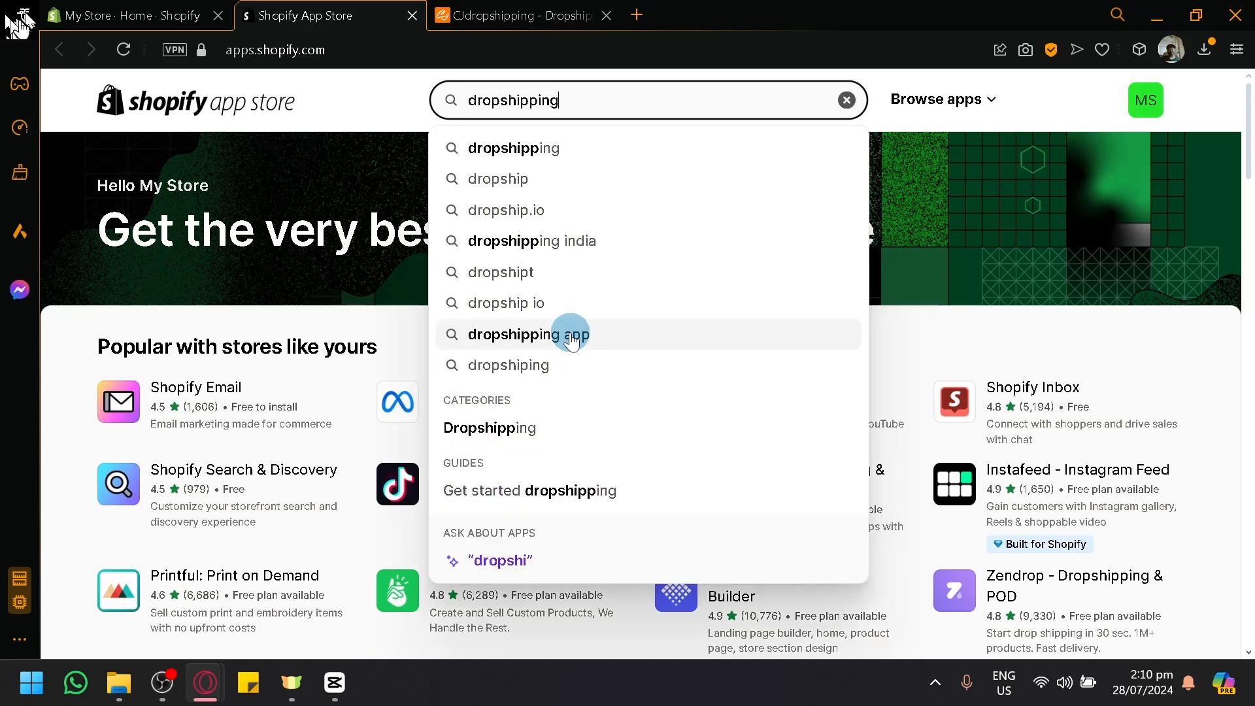
left_click(619, 147)
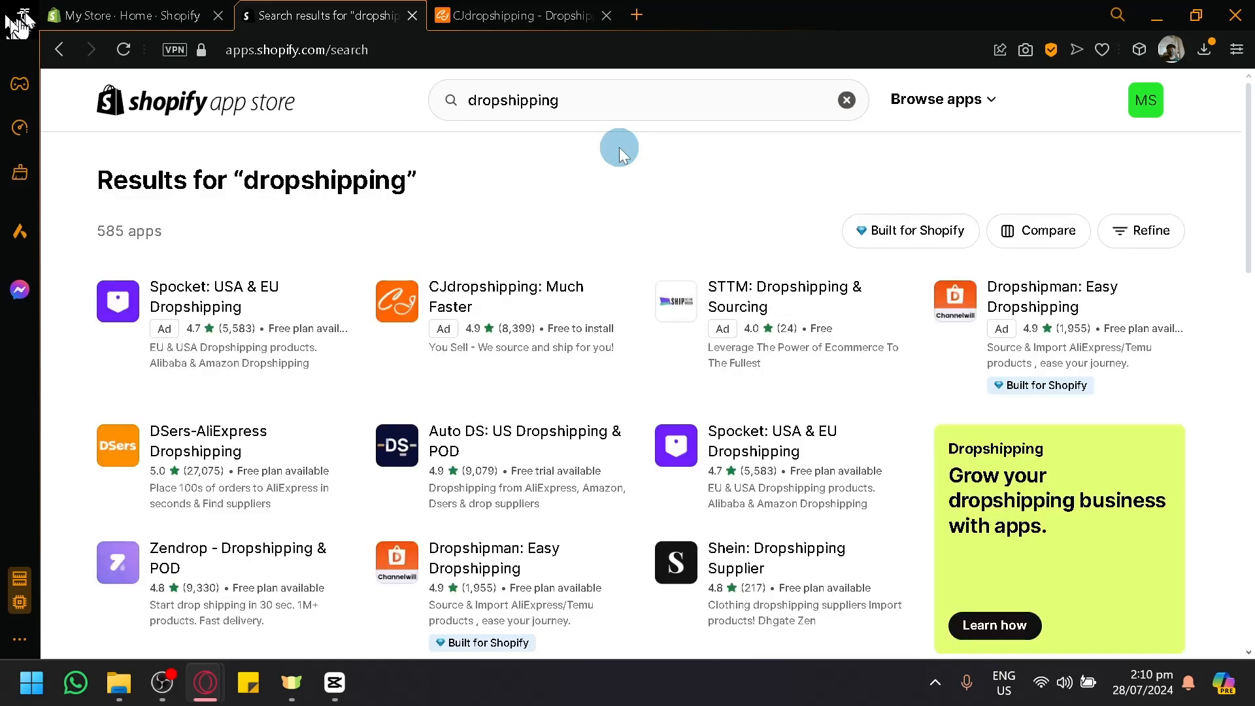
Step: Look through the dropshipping search results to compare the apps' ratings, pricing and descriptions
scroll(657, 333, "down", 2)
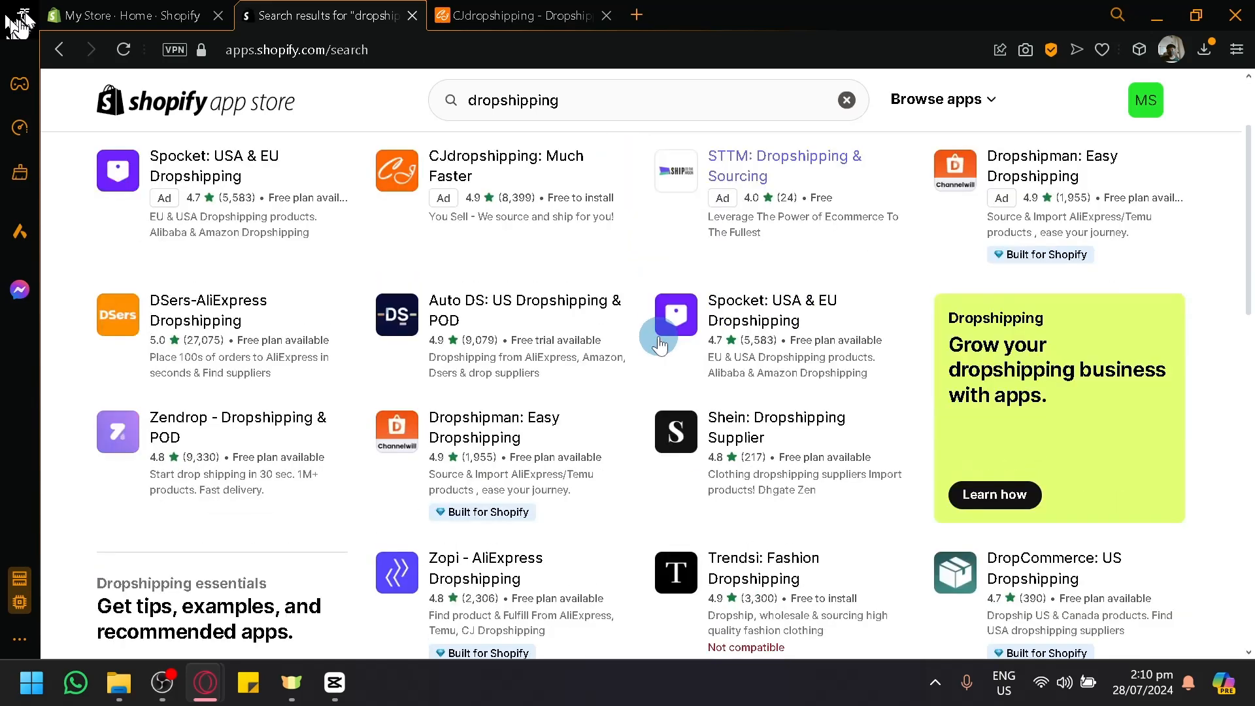
scroll(654, 330, "up", 2)
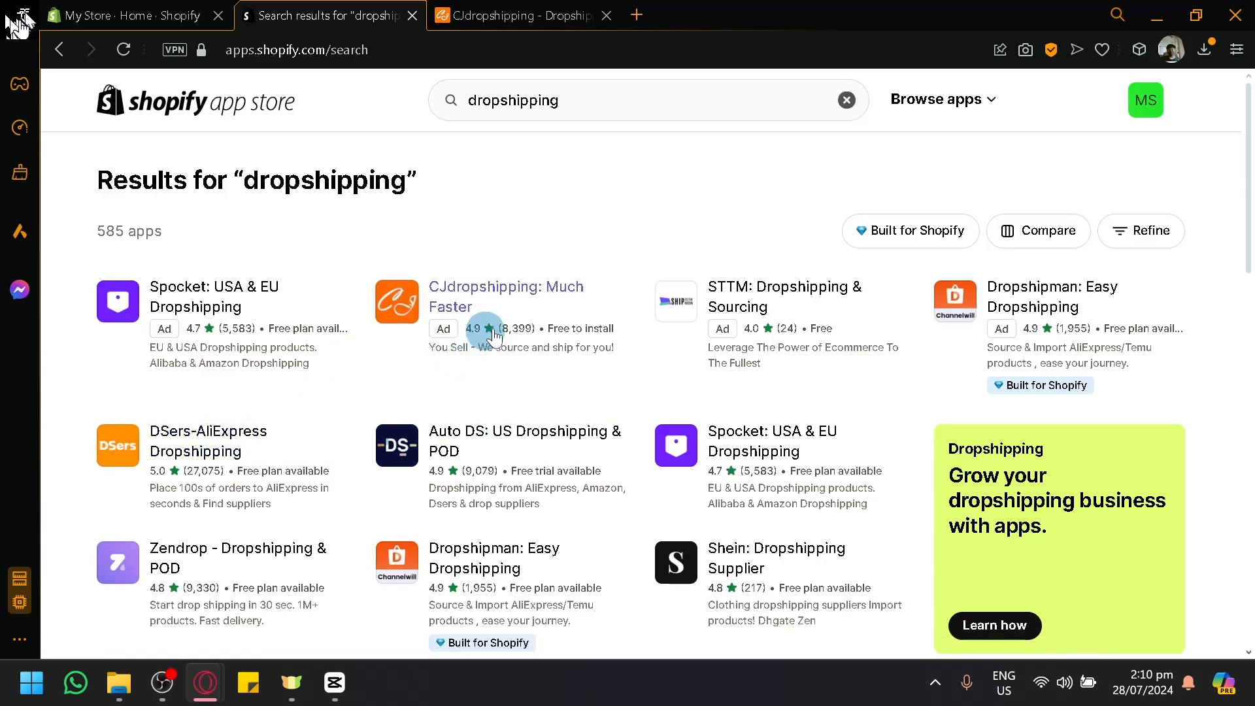
scroll(487, 330, "down", 2)
scroll(752, 288, "down", 6)
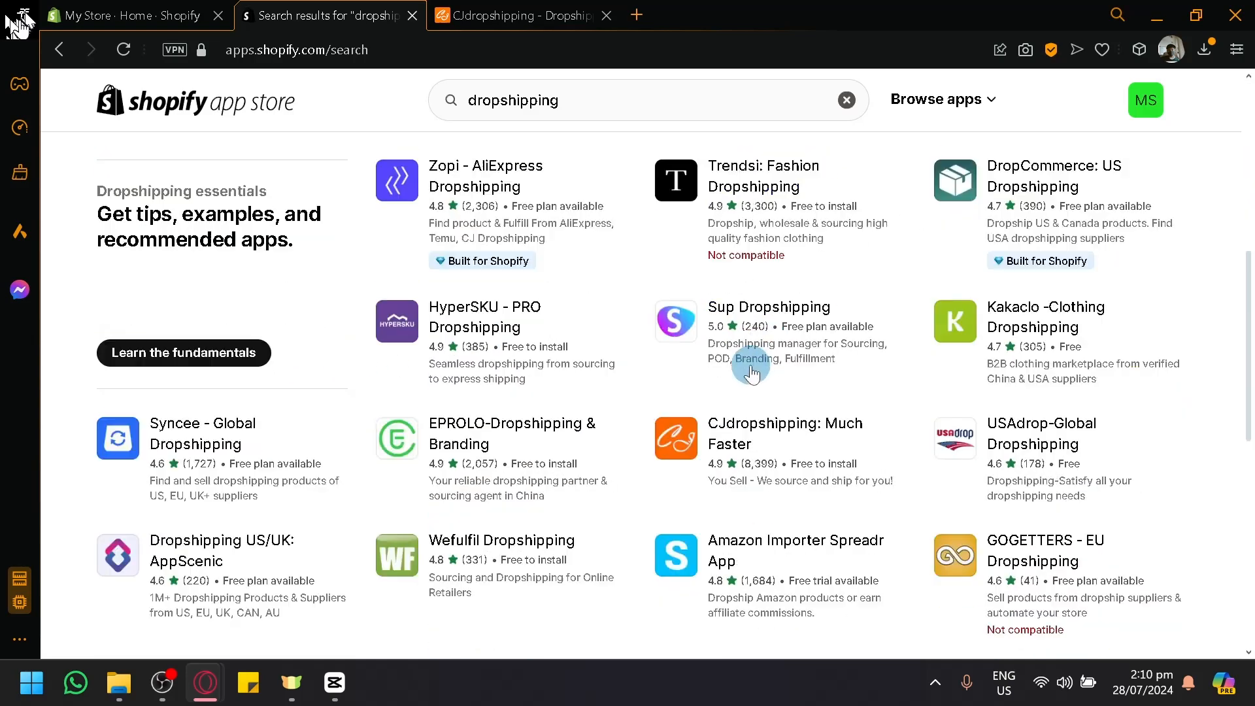
scroll(752, 356, "down", 7)
scroll(766, 366, "up", 13)
scroll(766, 366, "up", 2)
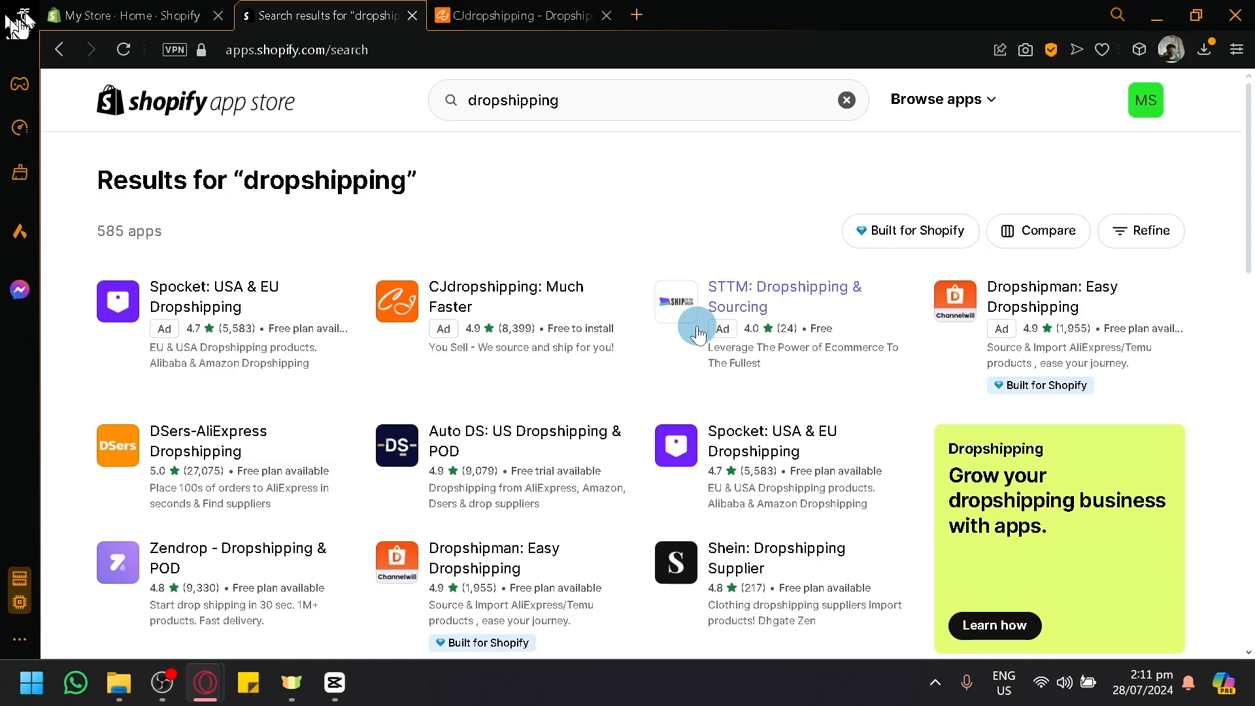
Step: Switch to the CJdropshipping site and examine its categories, sourcing request form, trending products and new products
left_click(500, 15)
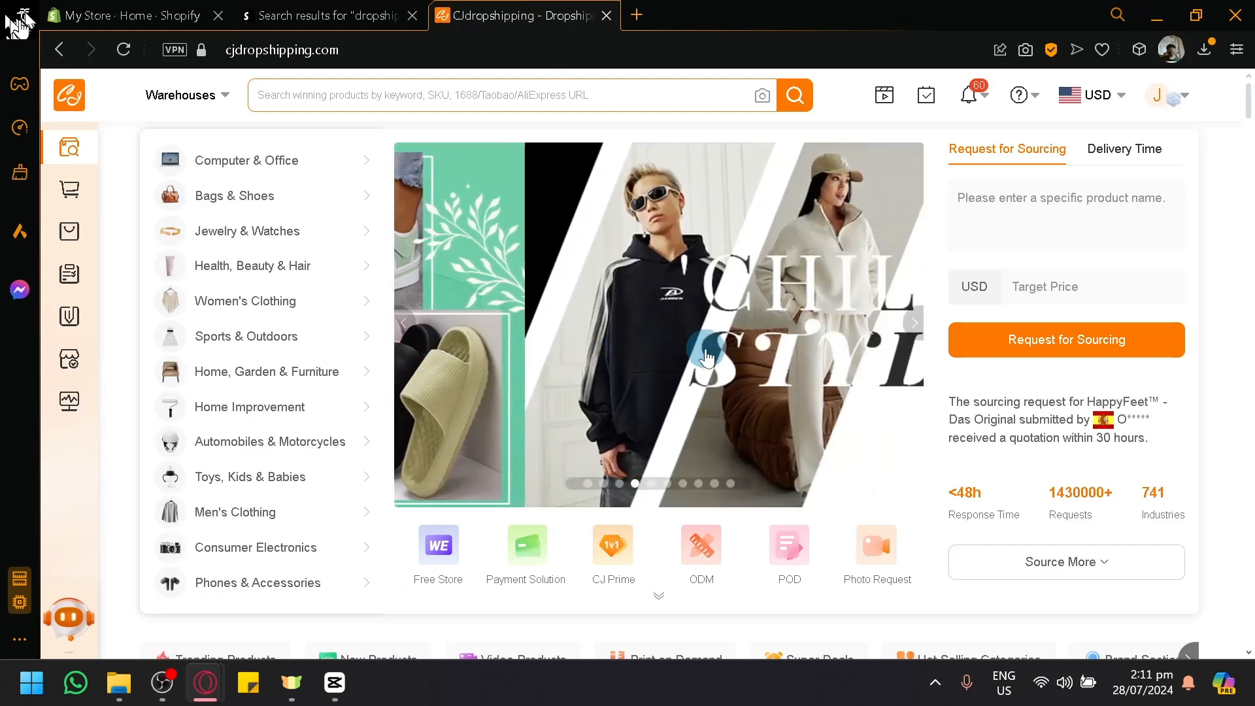
scroll(706, 356, "down", 6)
scroll(706, 357, "down", 2)
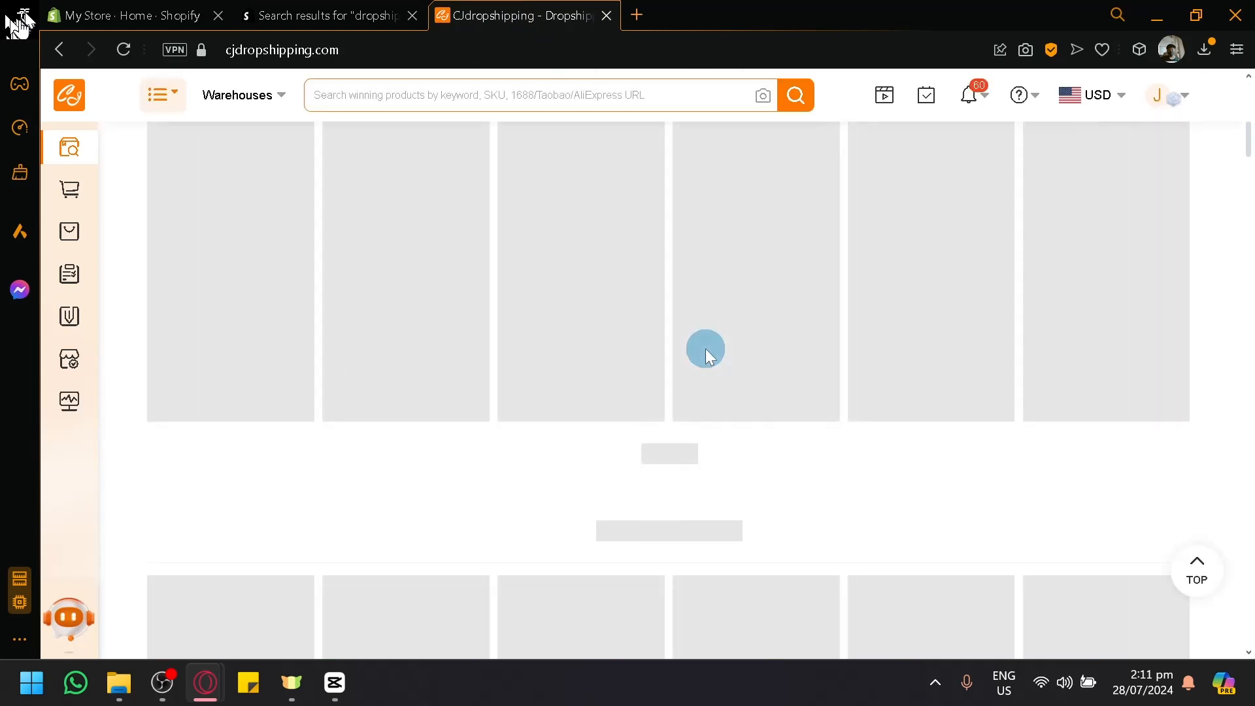
scroll(705, 349, "up", 10)
scroll(705, 349, "down", 8)
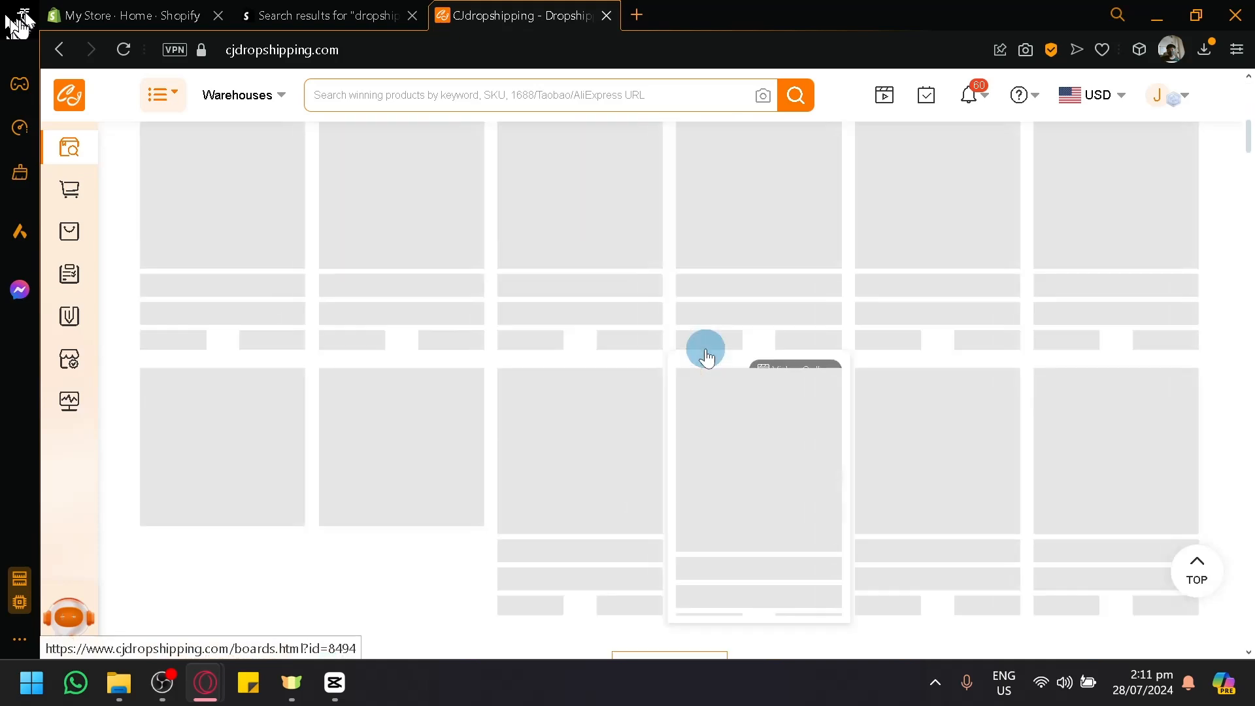
scroll(706, 357, "up", 10)
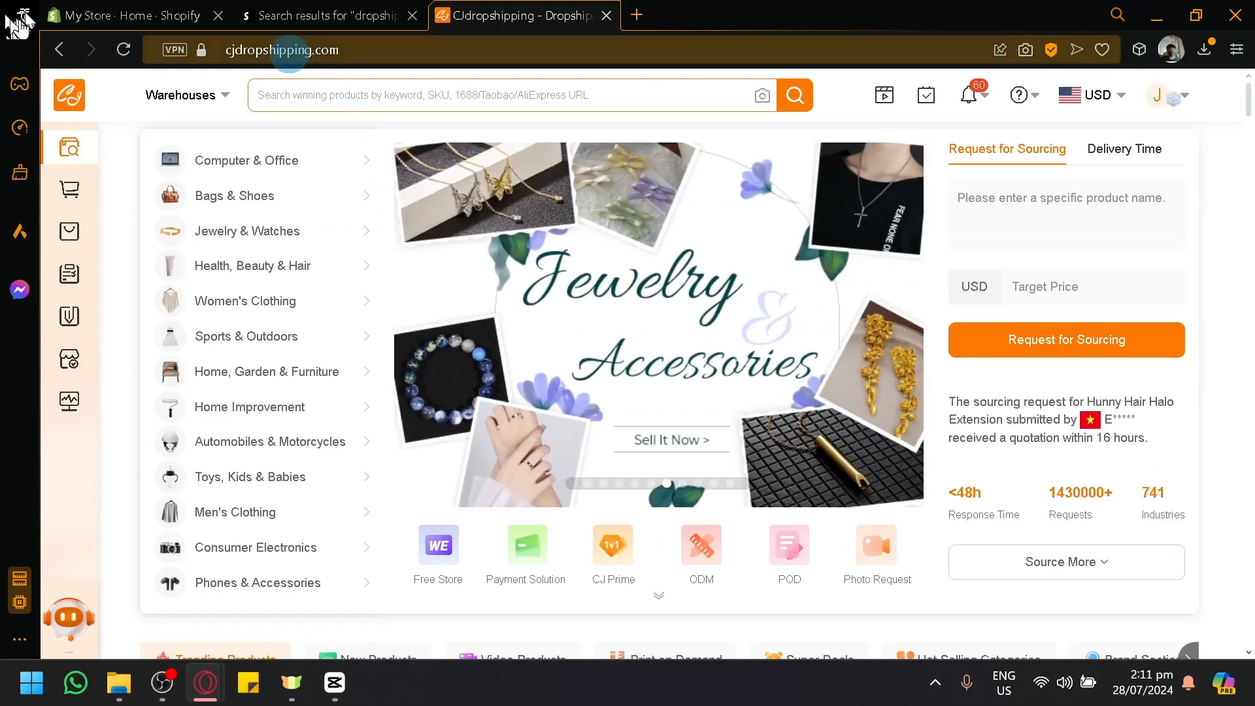
scroll(462, 324, "down", 12)
scroll(460, 328, "up", 9)
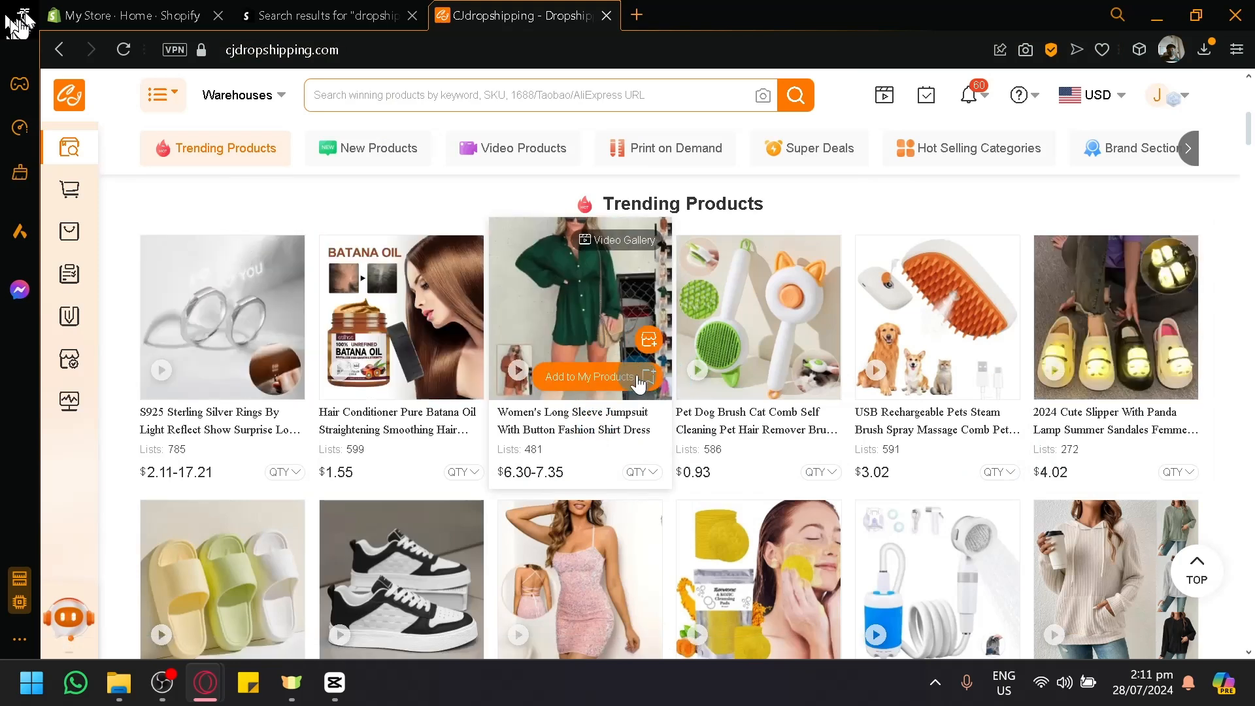
scroll(580, 366, "down", 6)
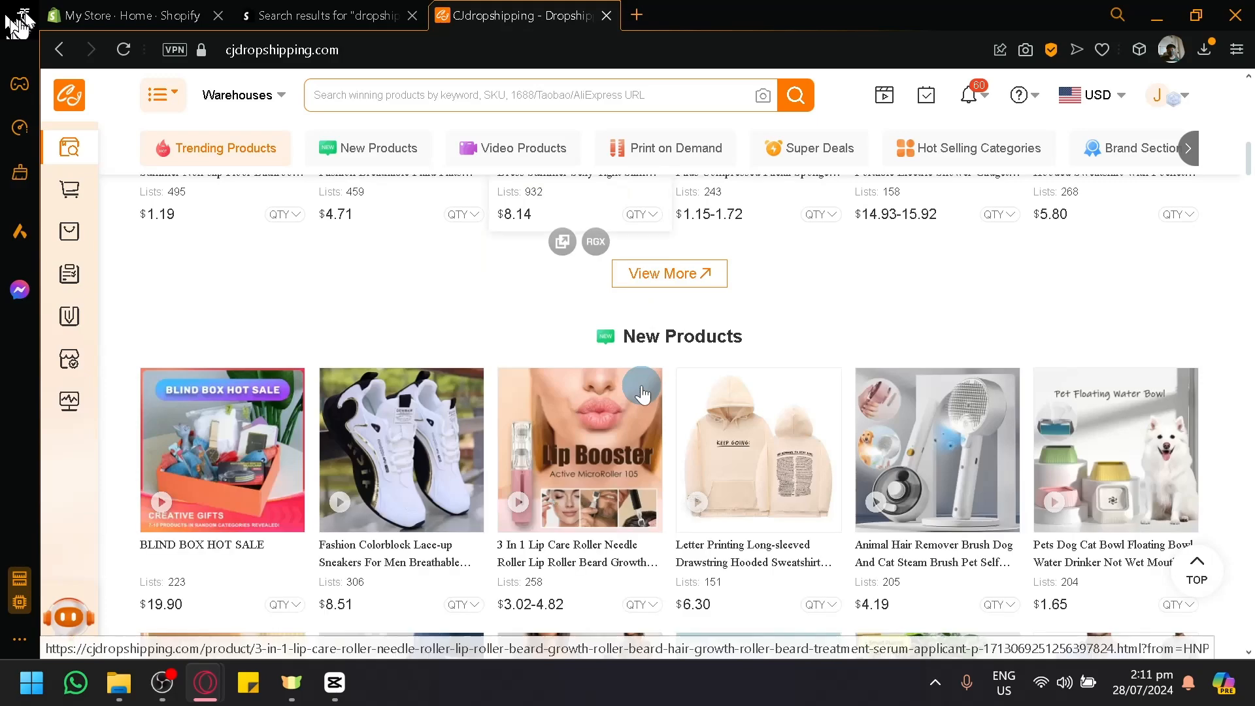
scroll(574, 369, "up", 10)
scroll(573, 366, "up", 4)
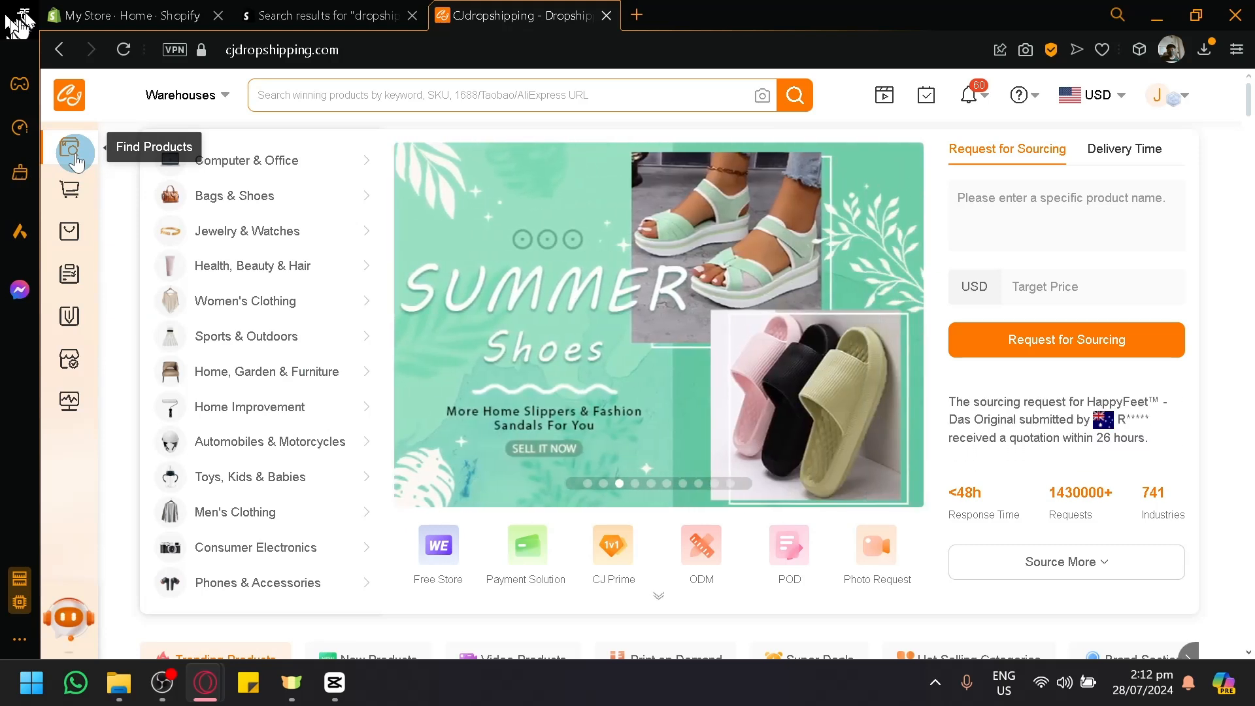
scroll(72, 151, "up", 5)
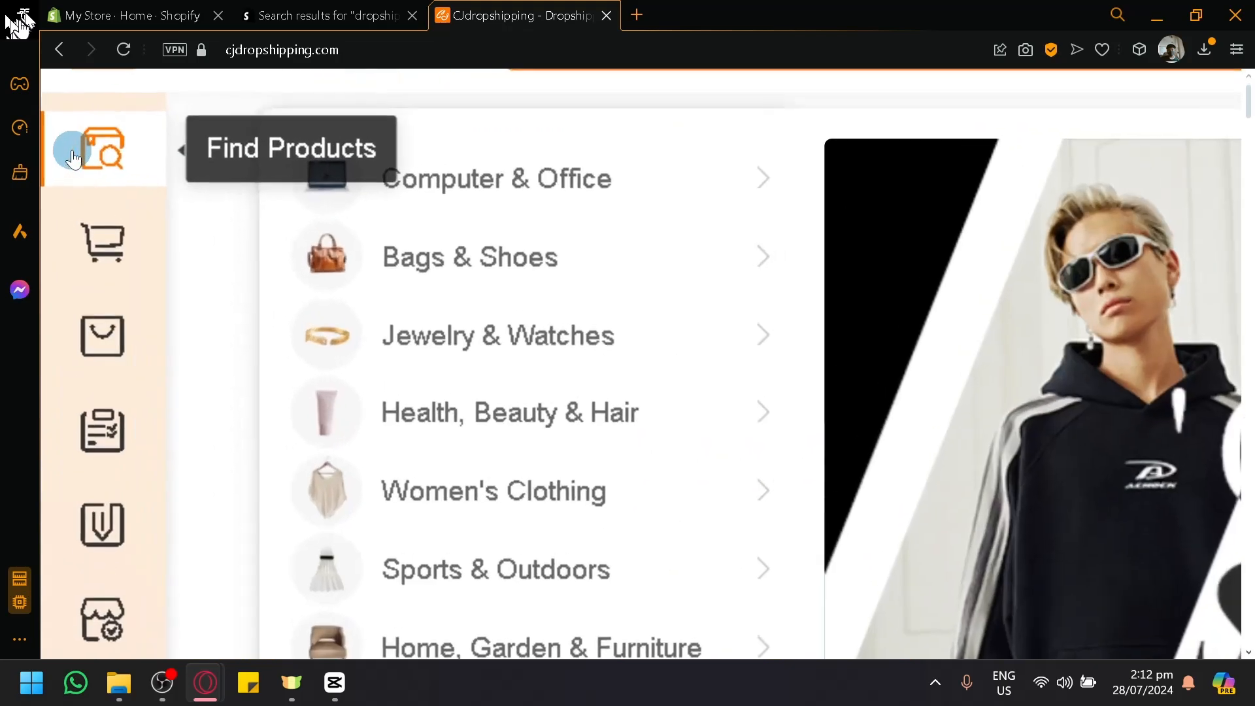
scroll(103, 145, "down", 5)
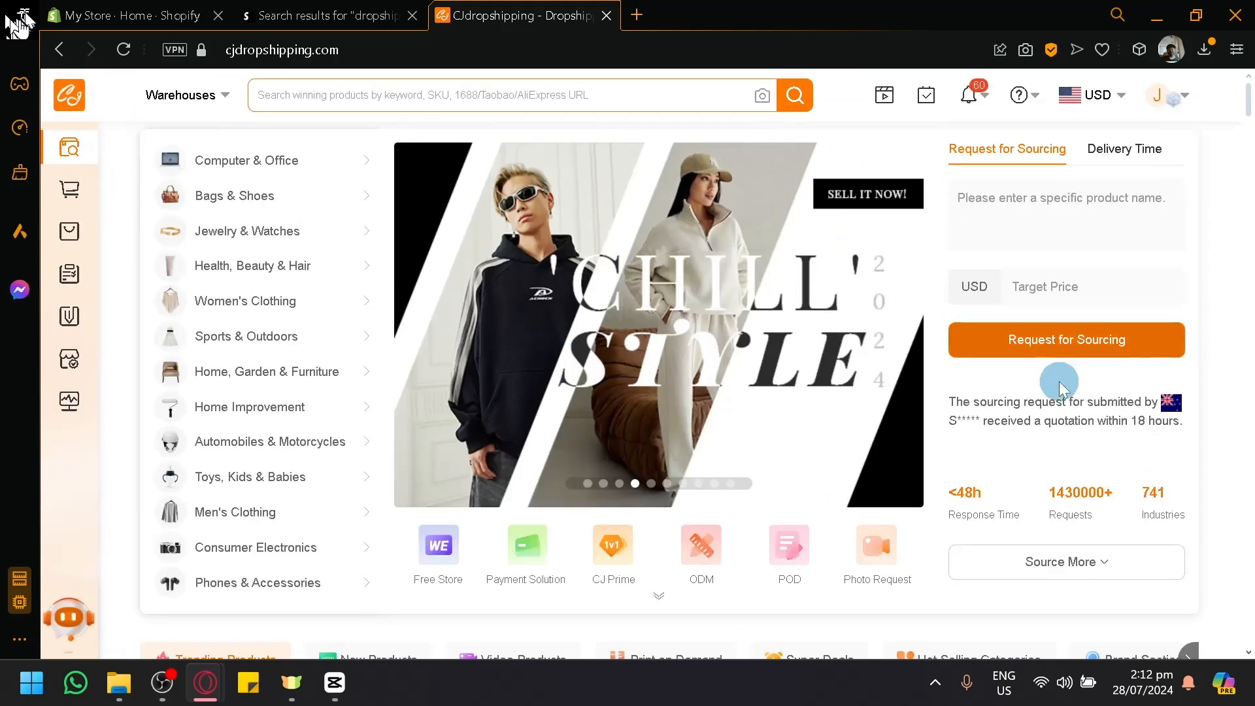
scroll(995, 445, "down", 10)
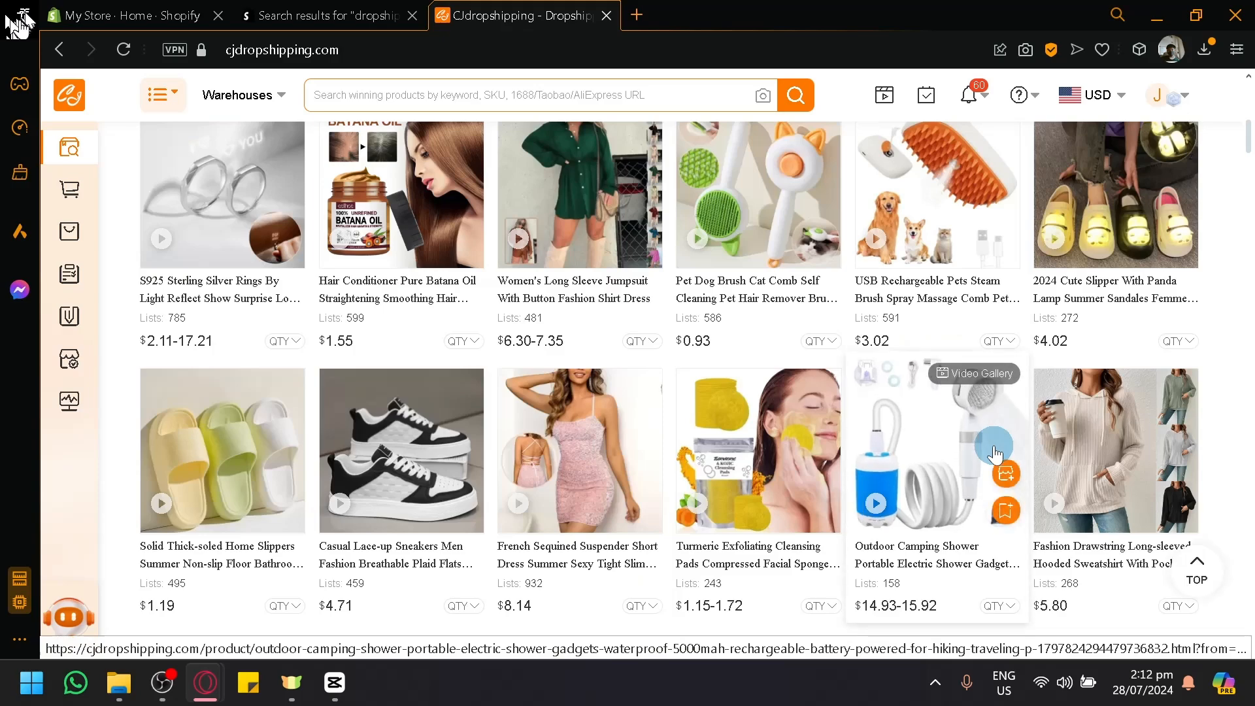
Step: Preview the camping shower and pet brush videos among CJdropshipping's trending products
left_click(994, 447)
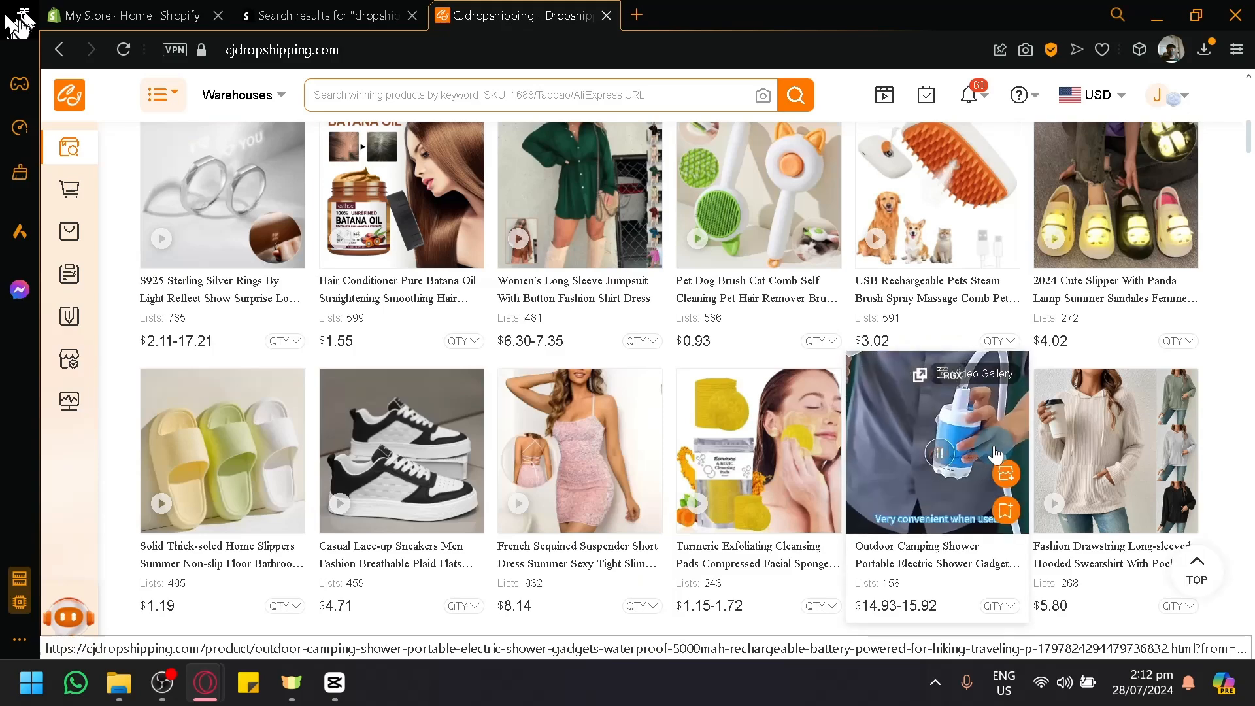
scroll(684, 382, "up", 10)
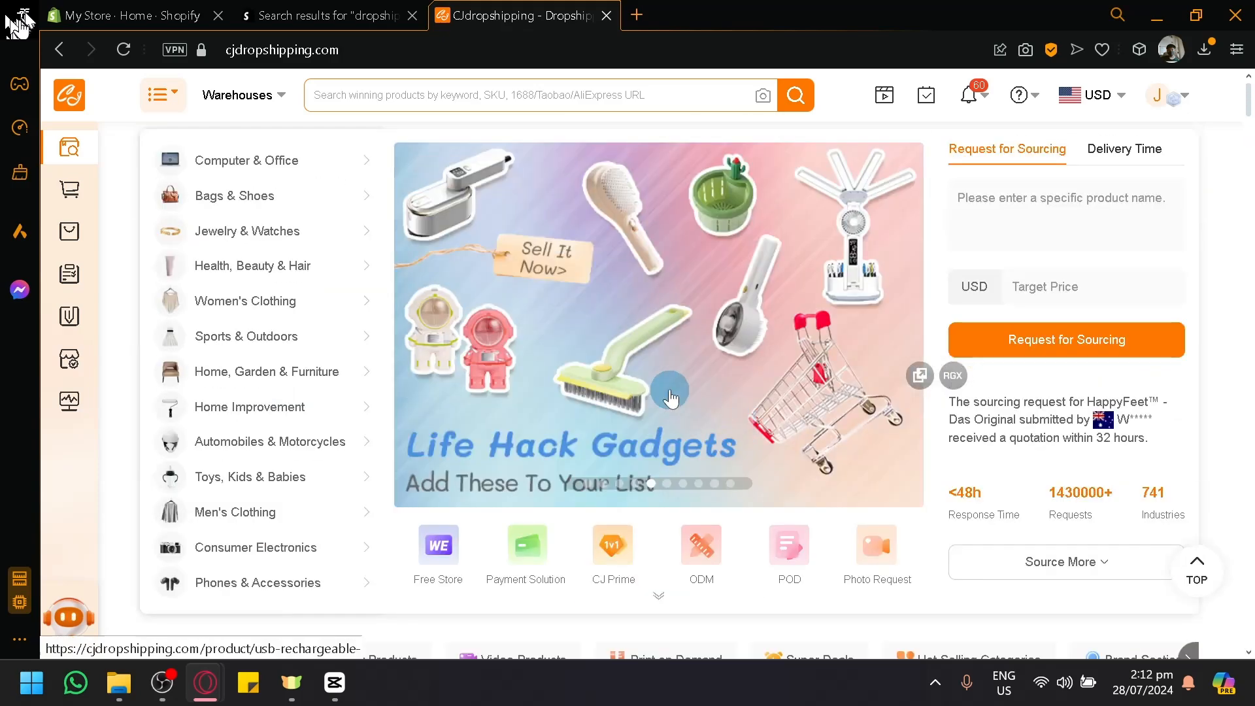
scroll(683, 382, "down", 5)
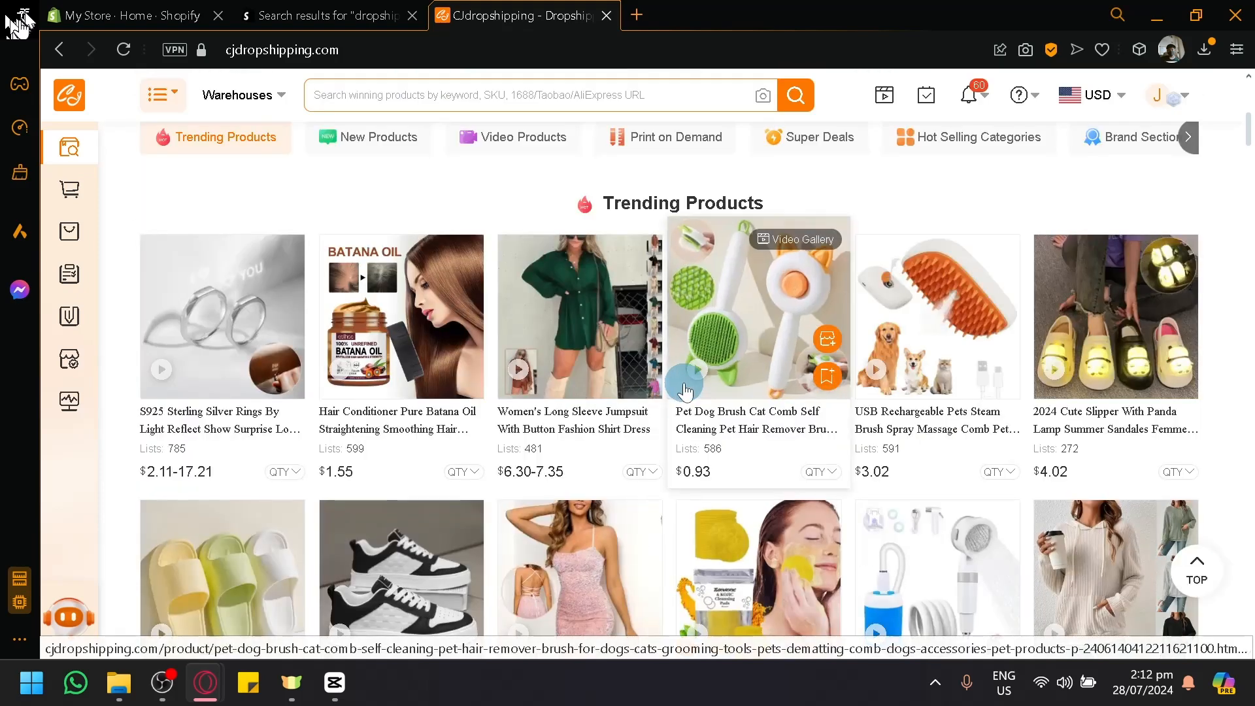
left_click(685, 391)
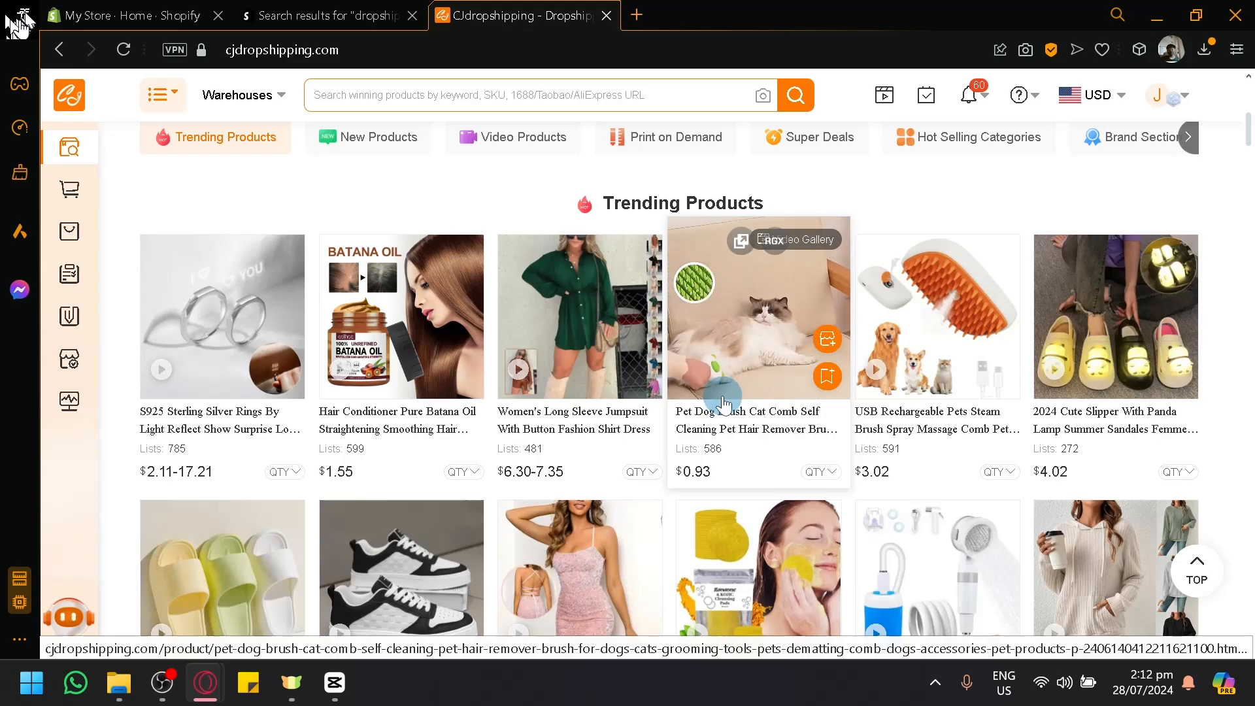
scroll(731, 388, "up", 5)
scroll(730, 407, "up", 3)
left_click(131, 15)
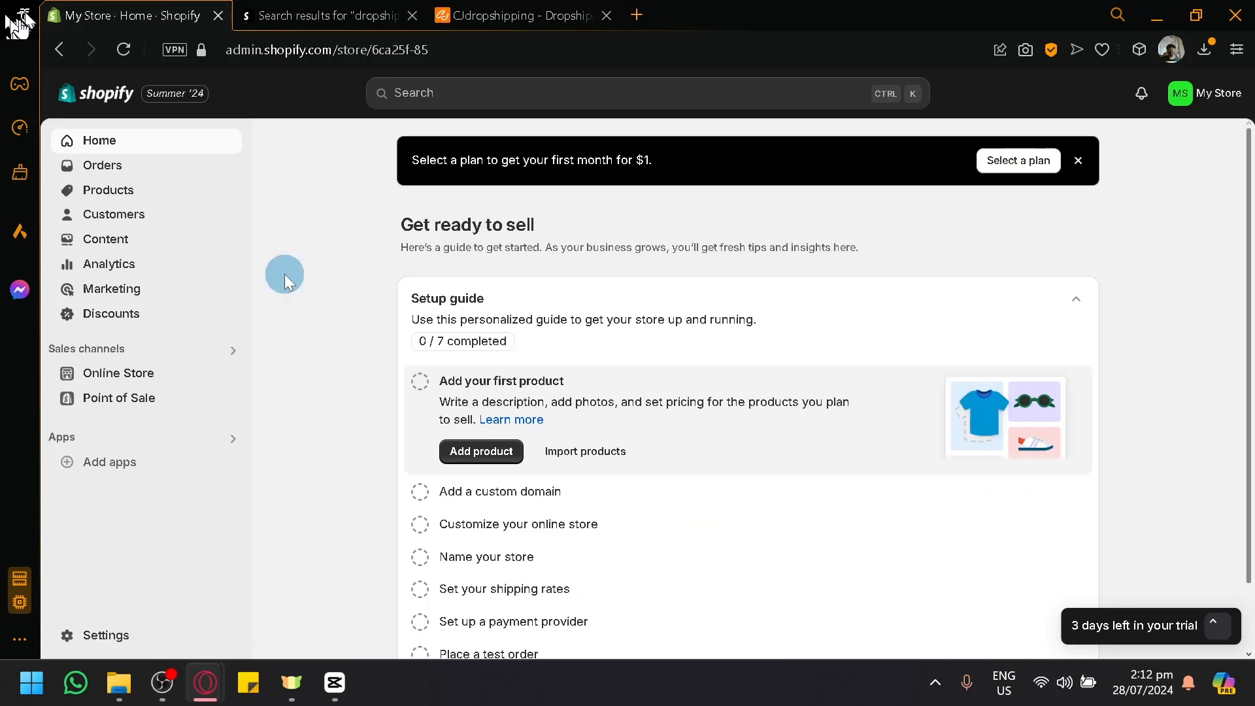
left_click(500, 19)
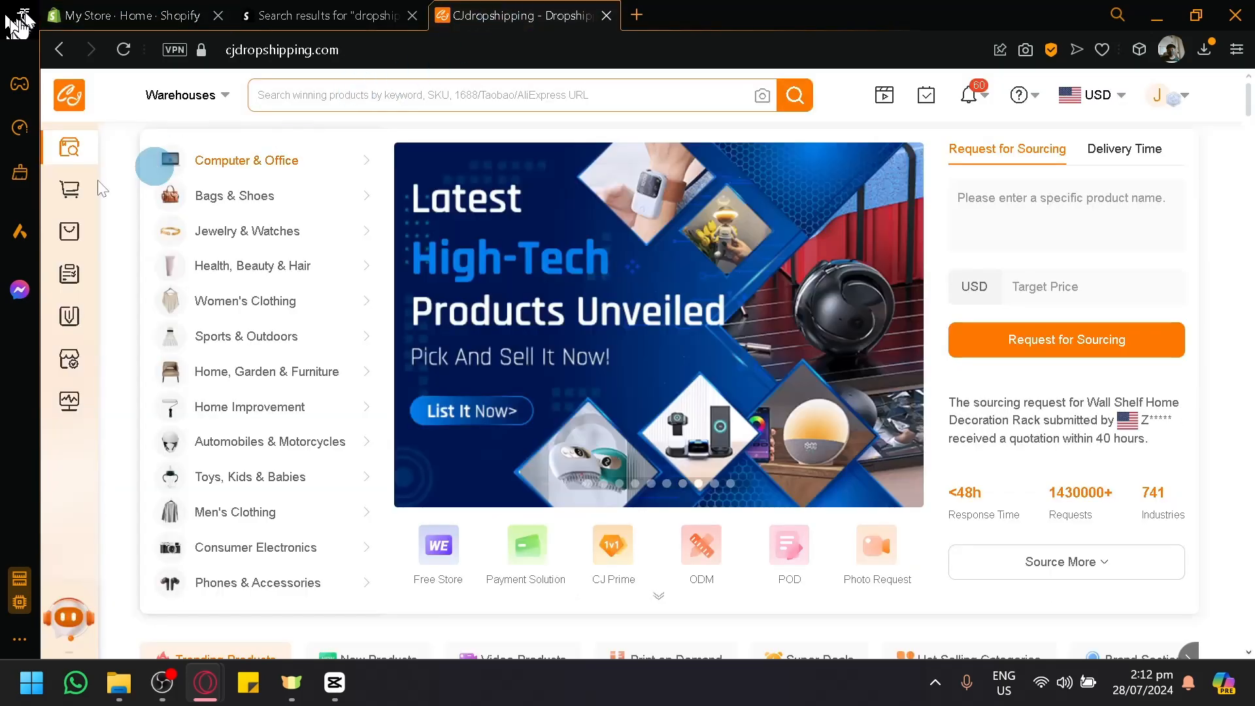
left_click(60, 196)
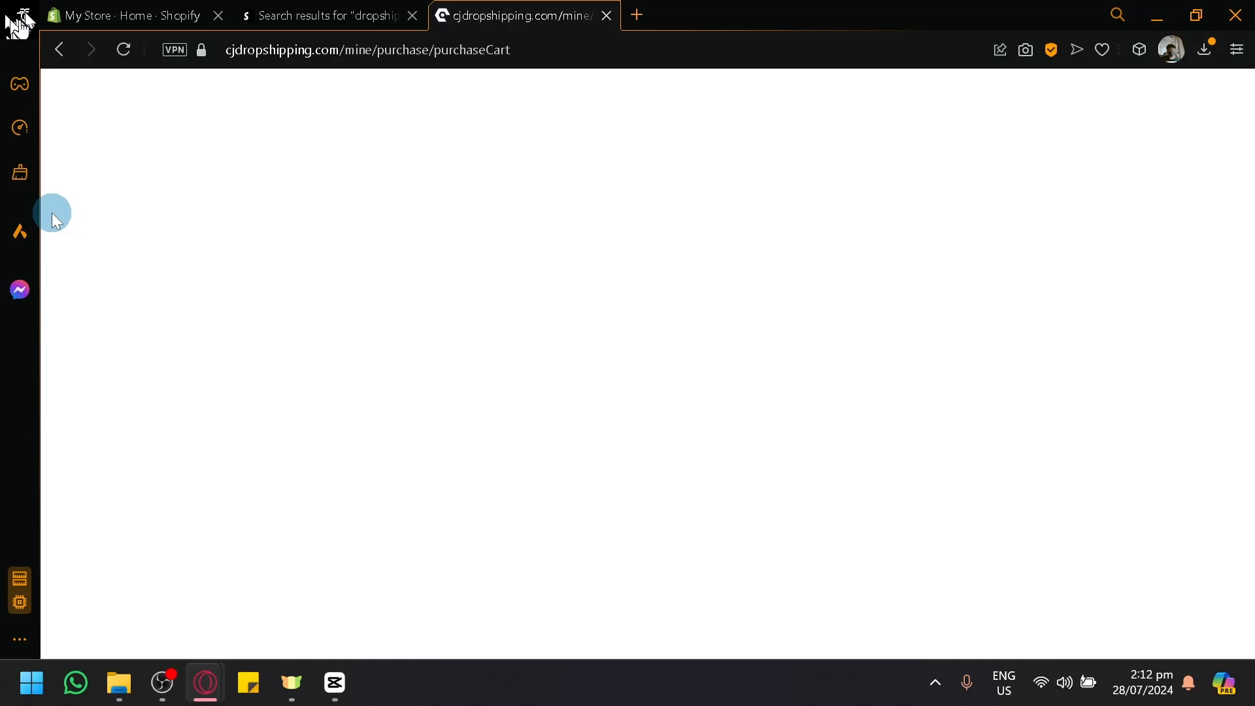
left_click(65, 58)
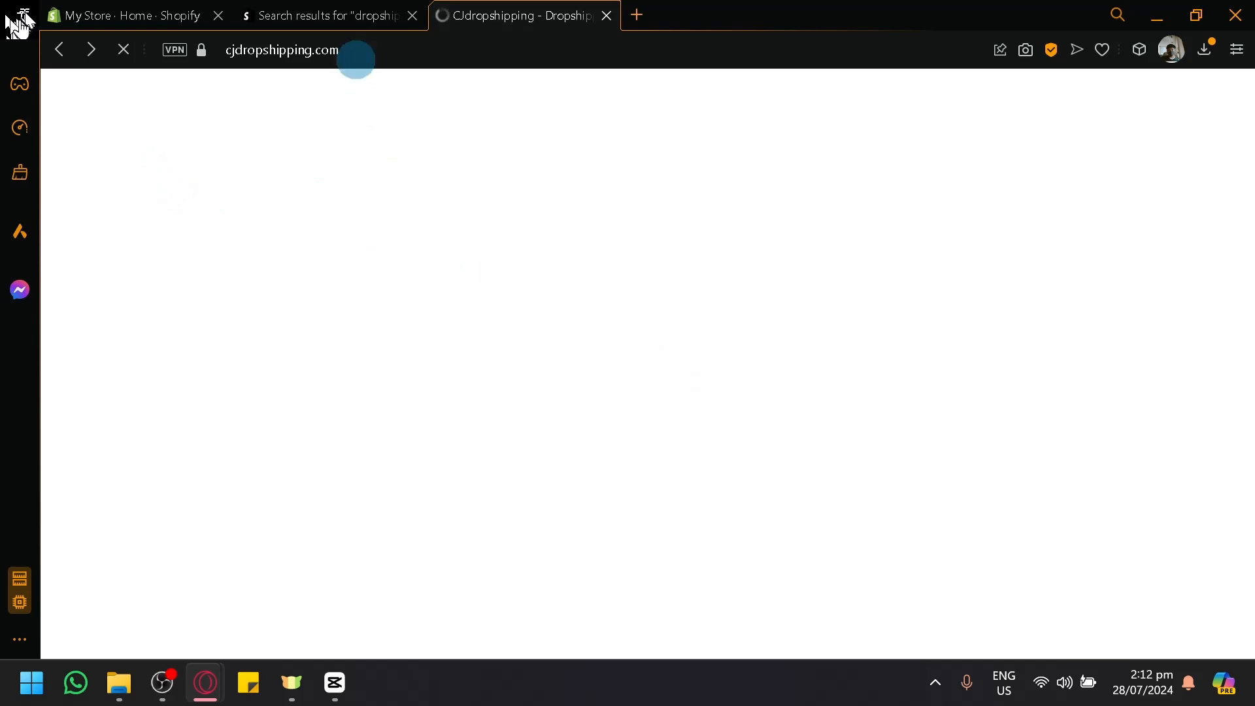
Step: Switch to the Shopify App Store results and examine the CJdropshipping: Much Faster listing
left_click(298, 8)
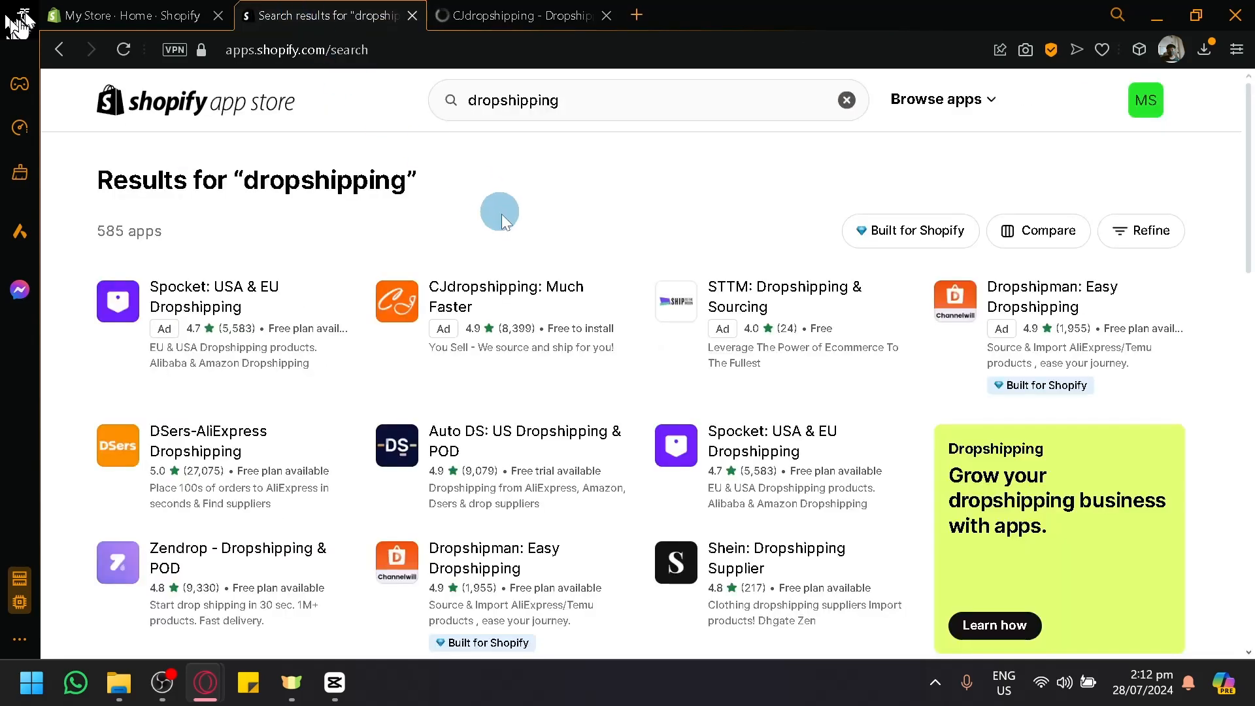
key("ctrl+Tab")
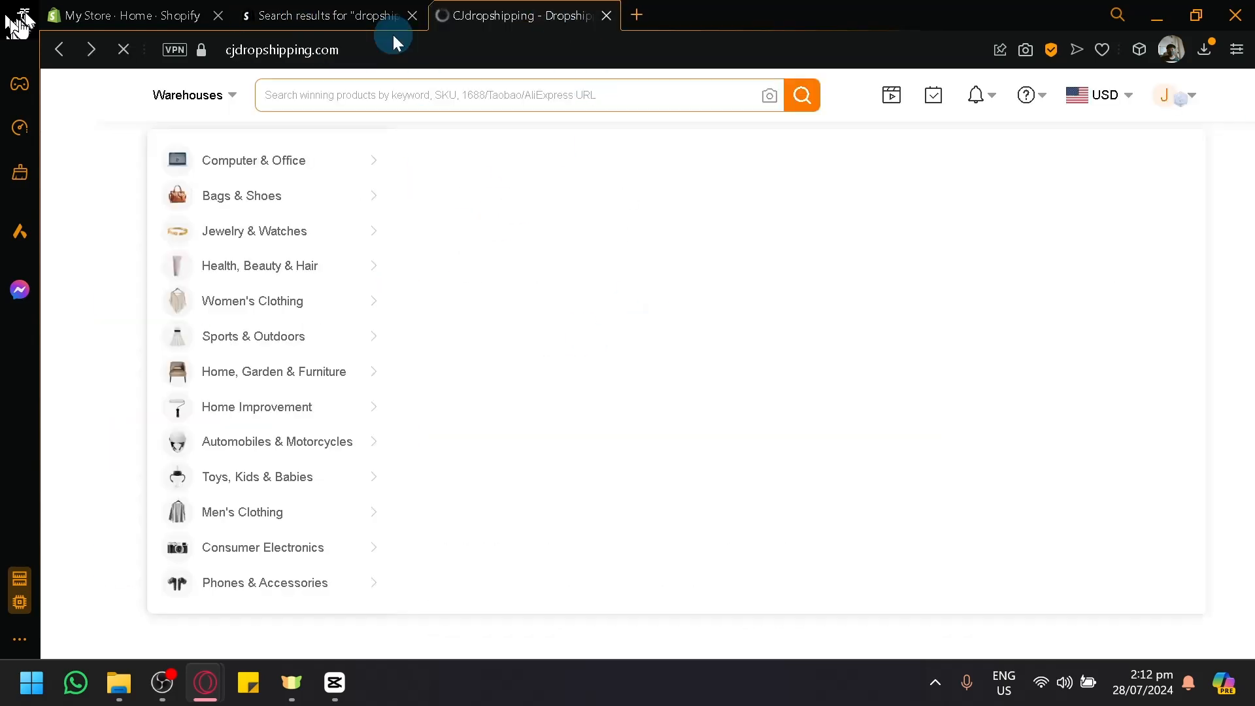
left_click(326, 9)
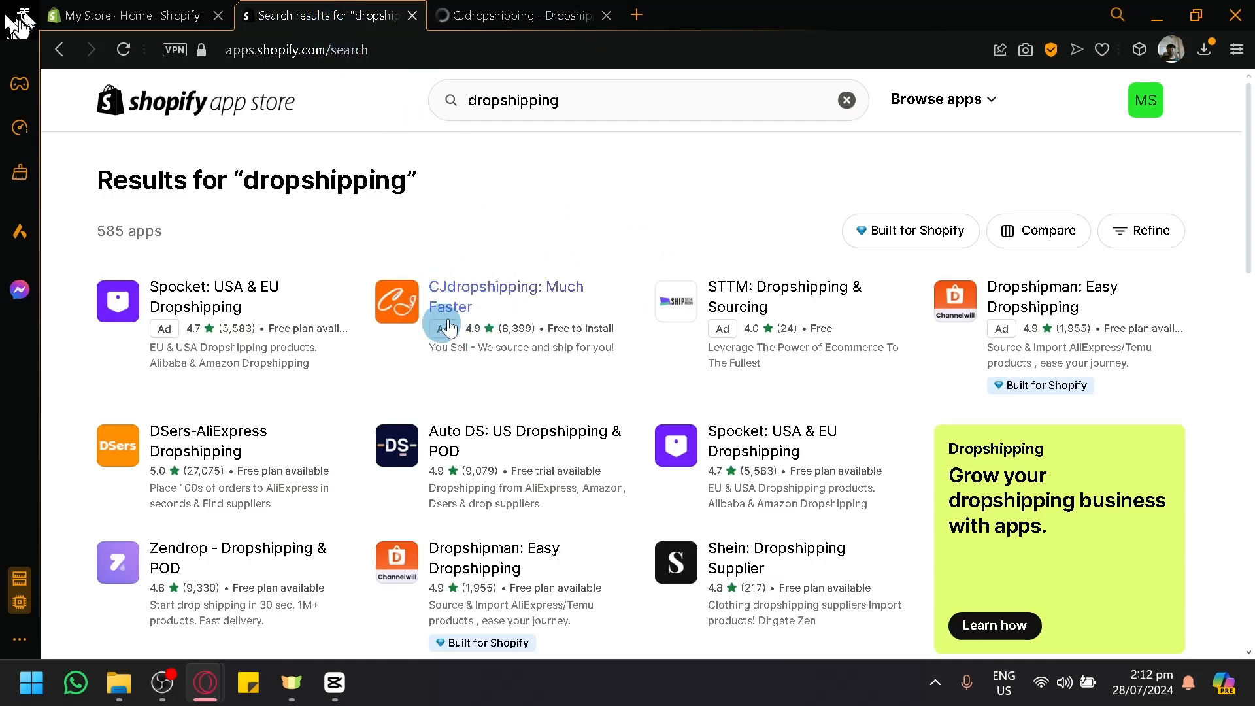
scroll(457, 301, "up", 5)
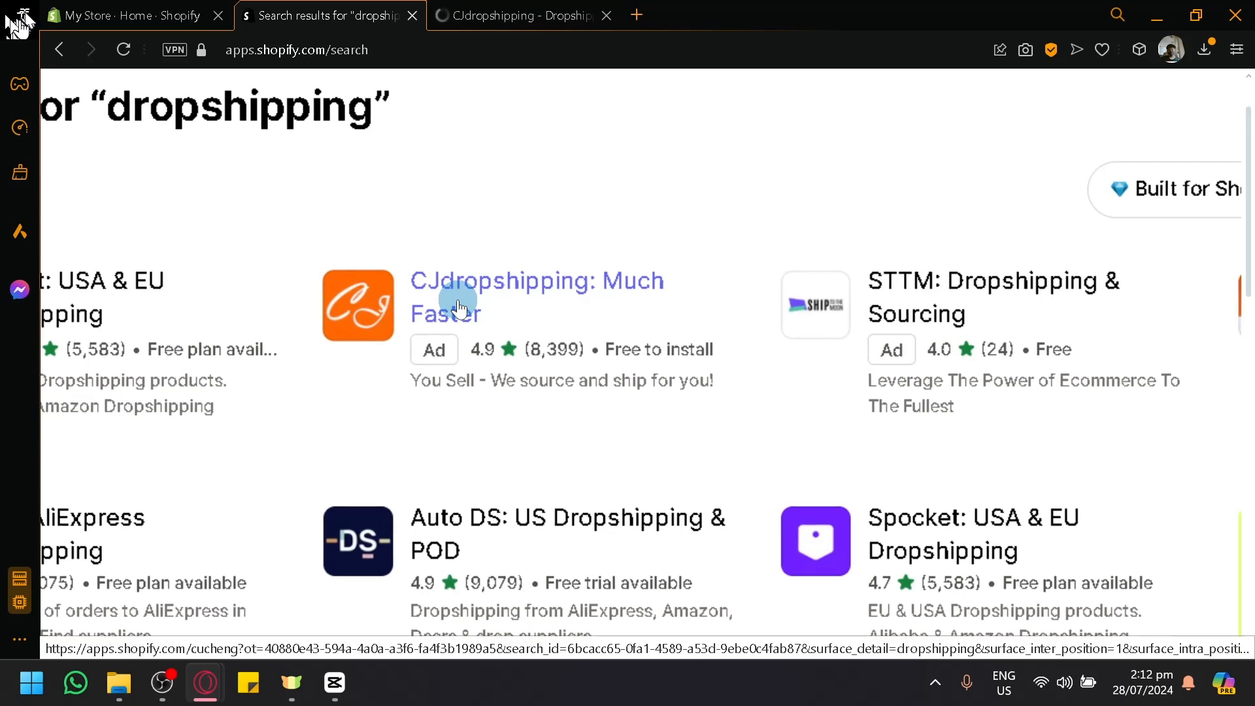
scroll(459, 301, "down", 5)
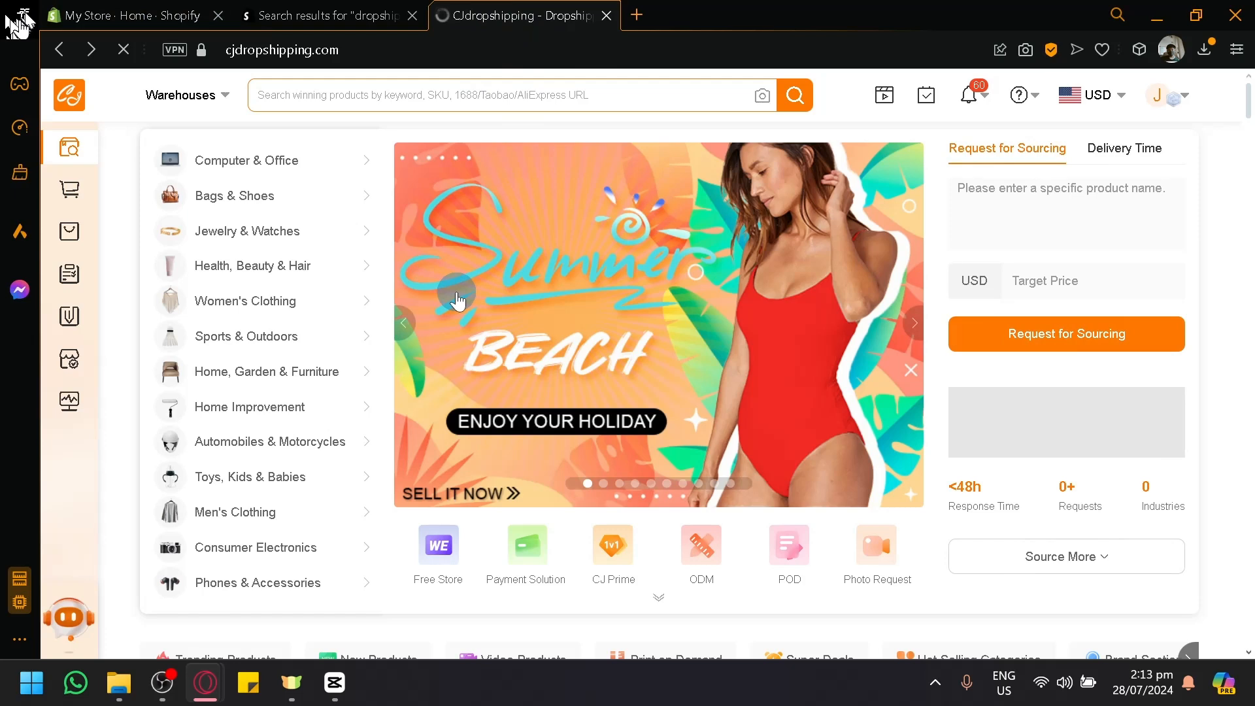
Step: Examine the product, order and service options in CJdropshipping's navigation, including Store Products, Store Orders, Sourcing and Photography Service
mouse_move(64, 234)
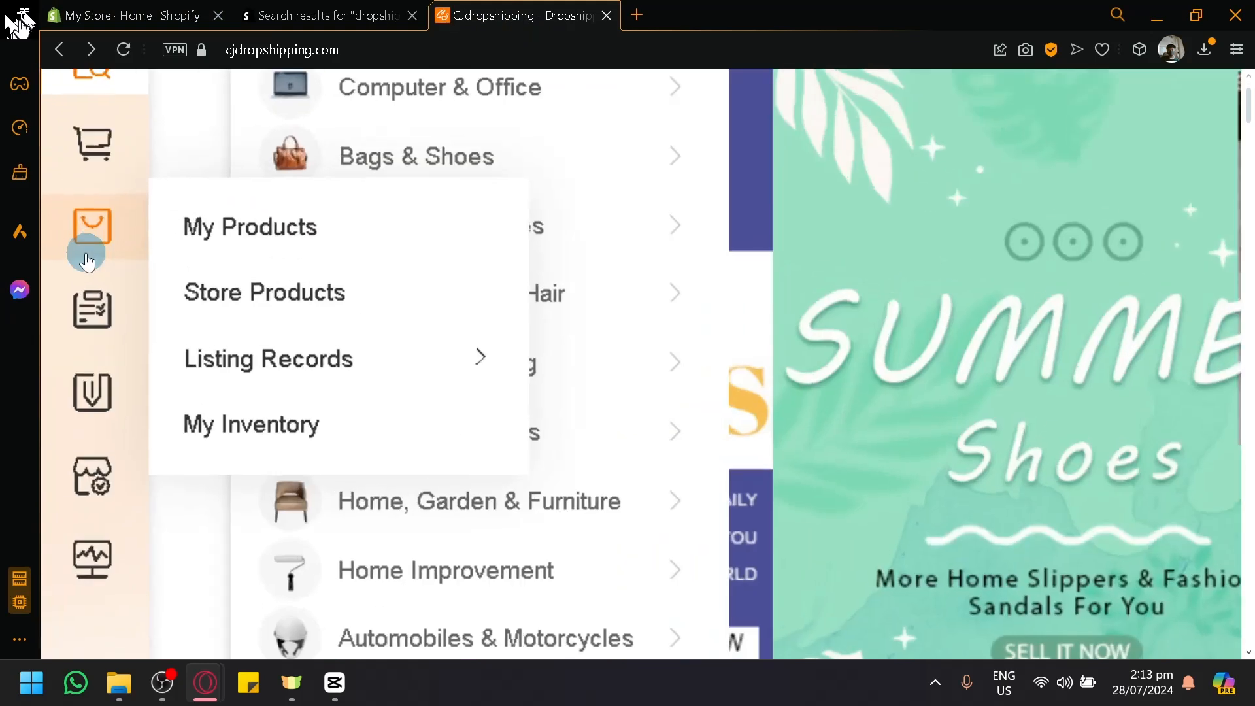
scroll(86, 253, "up", 1)
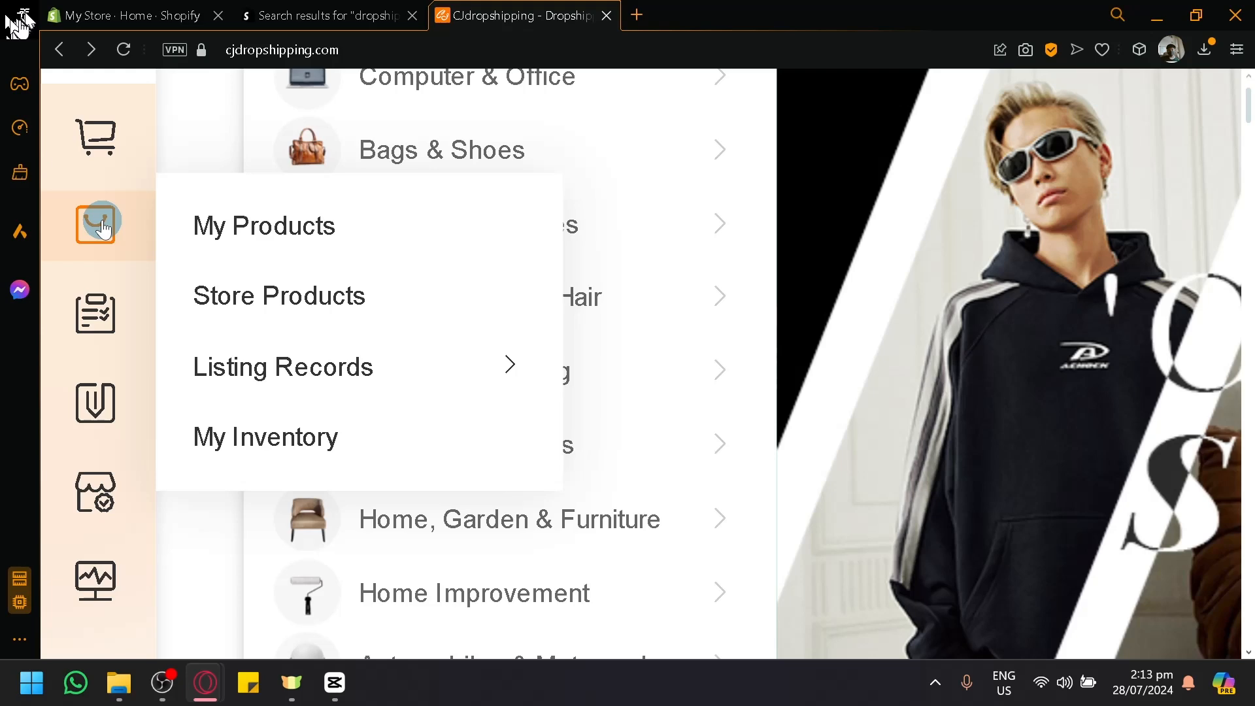
mouse_move(93, 327)
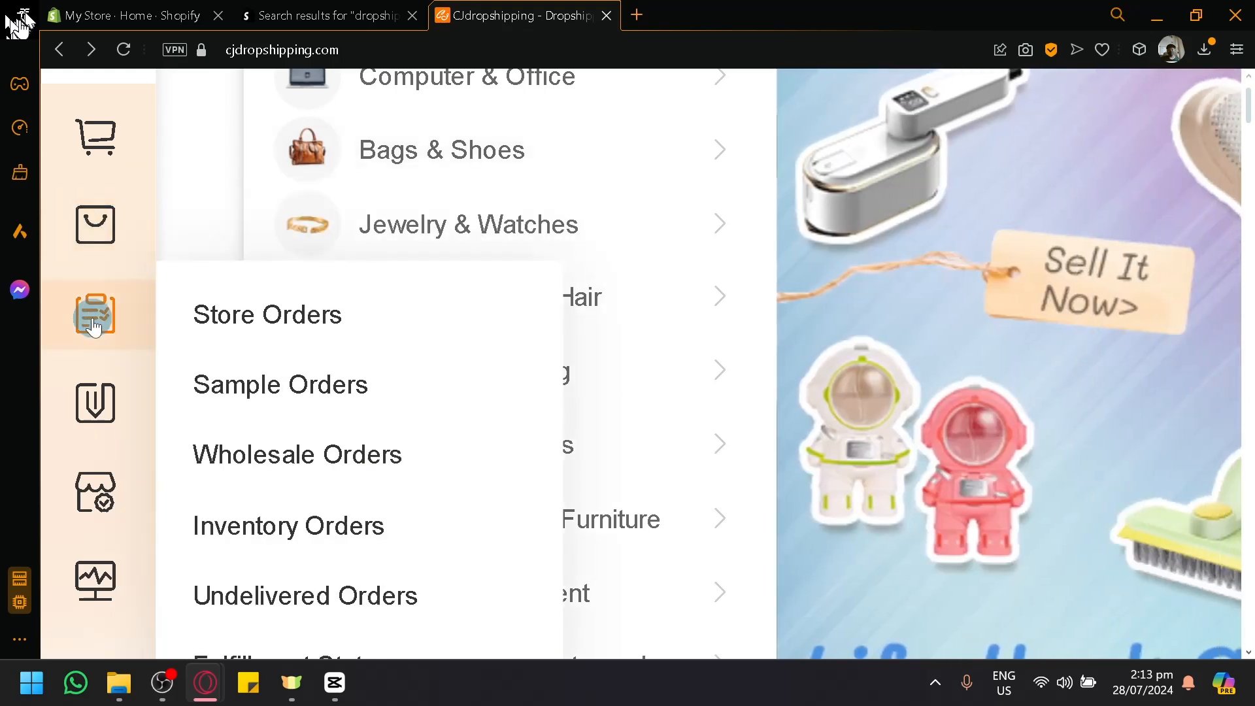
scroll(93, 327, "down", 2)
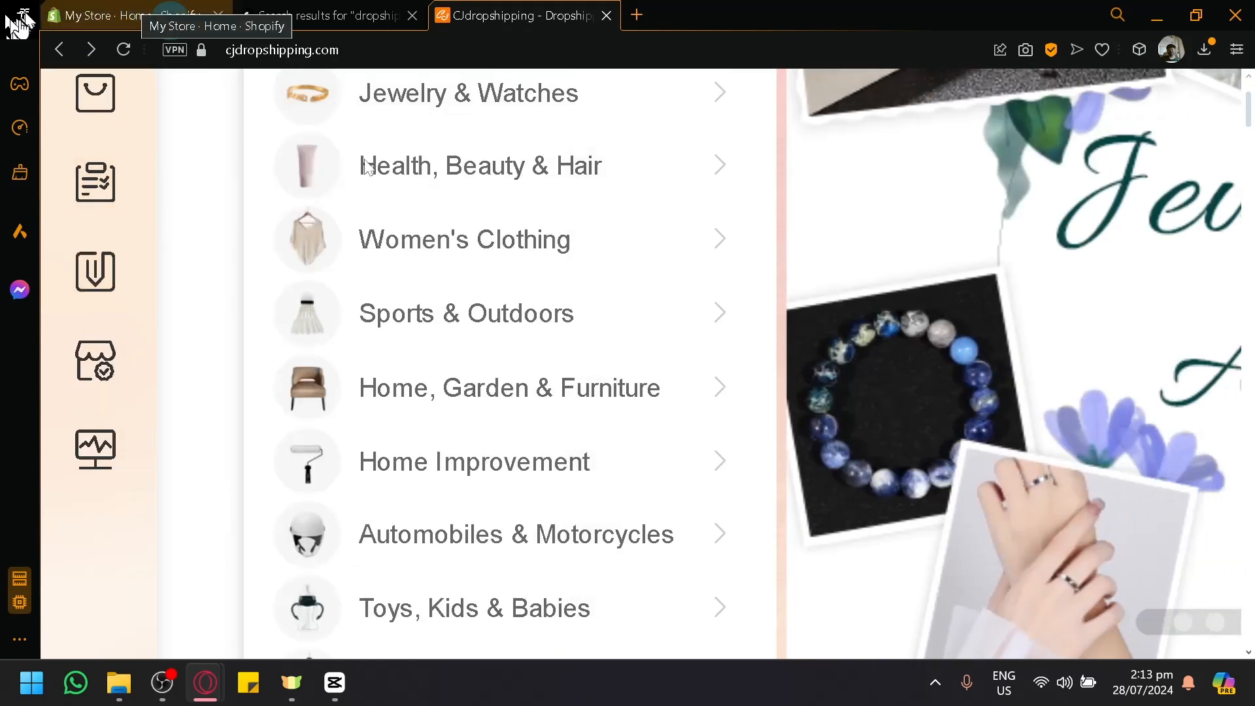
left_click(142, 9)
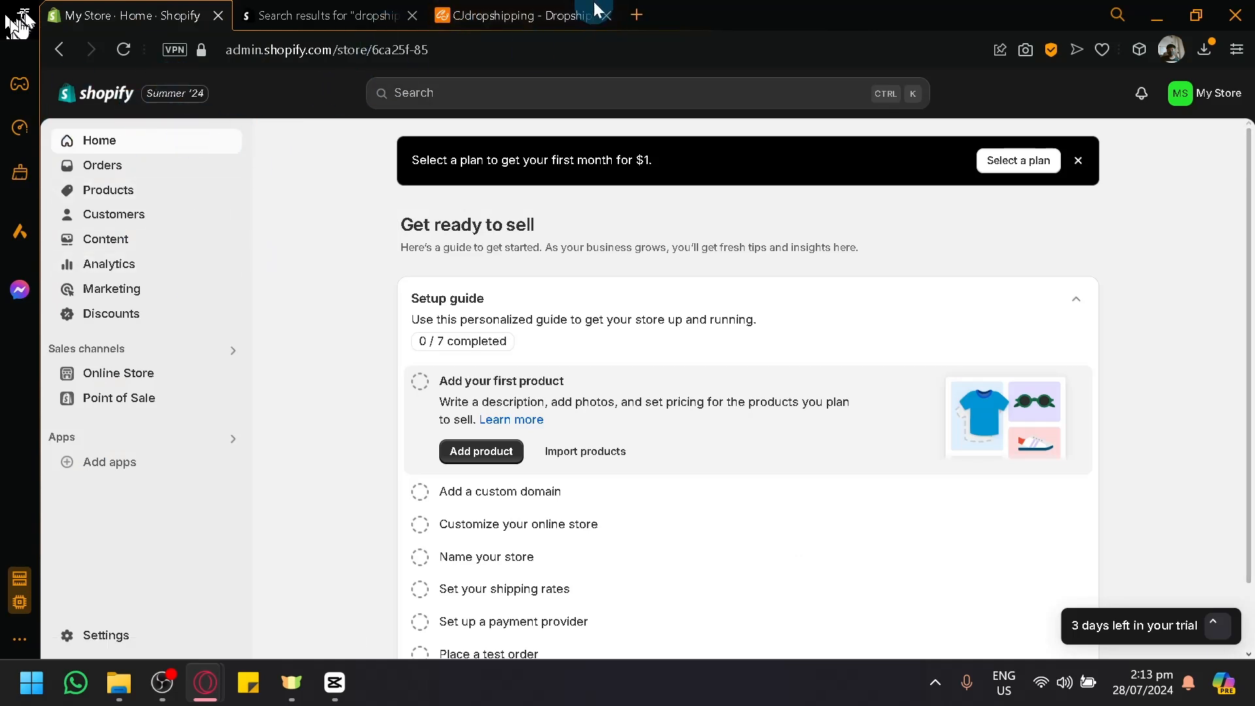
left_click(559, 9)
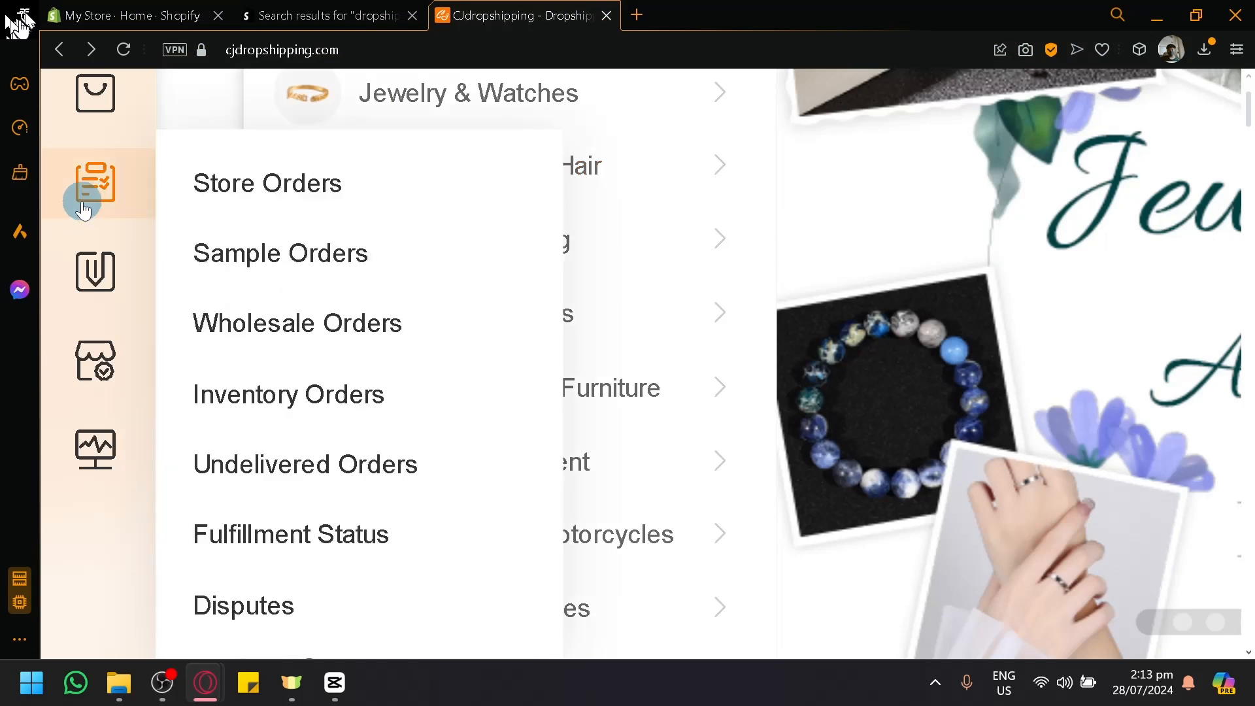
mouse_move(80, 265)
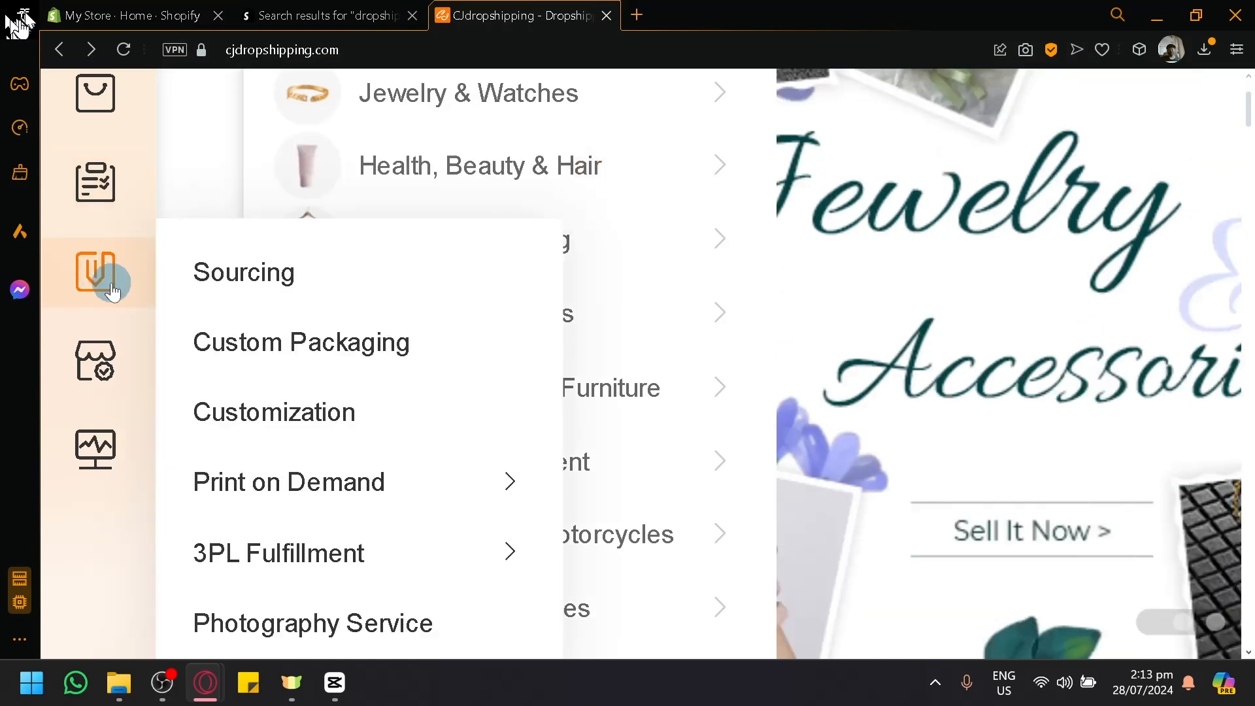
mouse_move(398, 503)
scroll(348, 611, "down", 2)
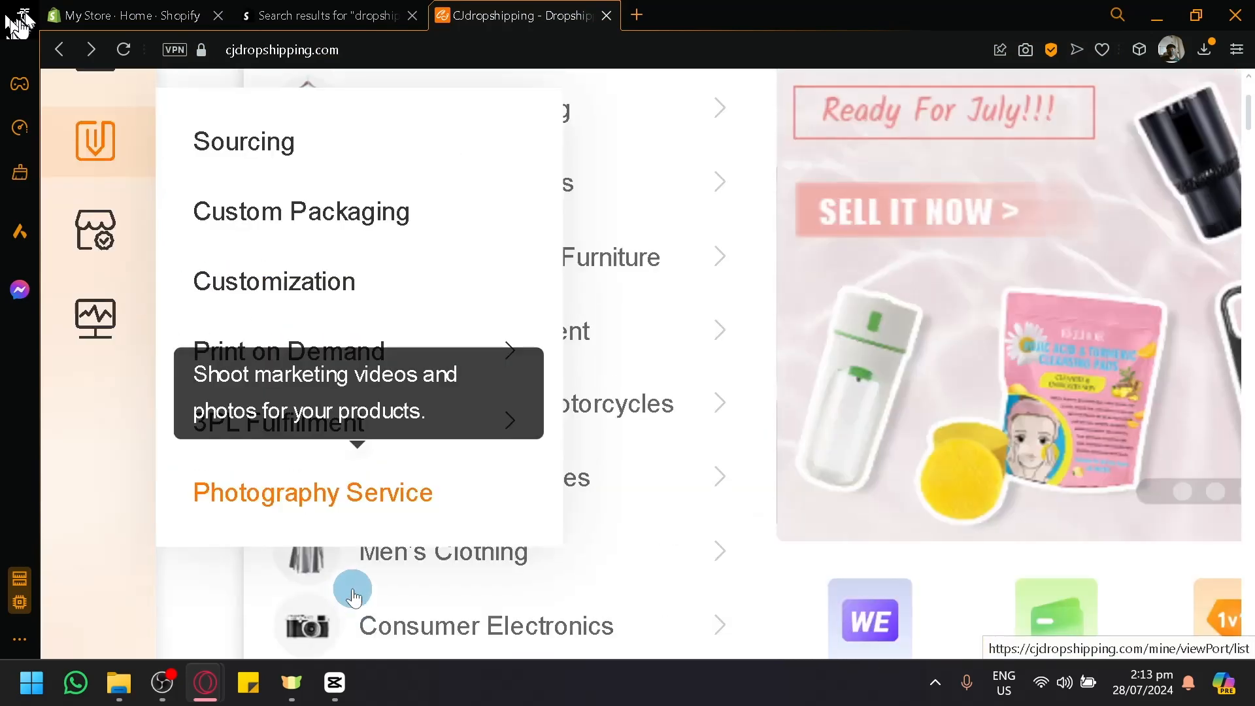
scroll(294, 306, "up", 2)
mouse_move(108, 168)
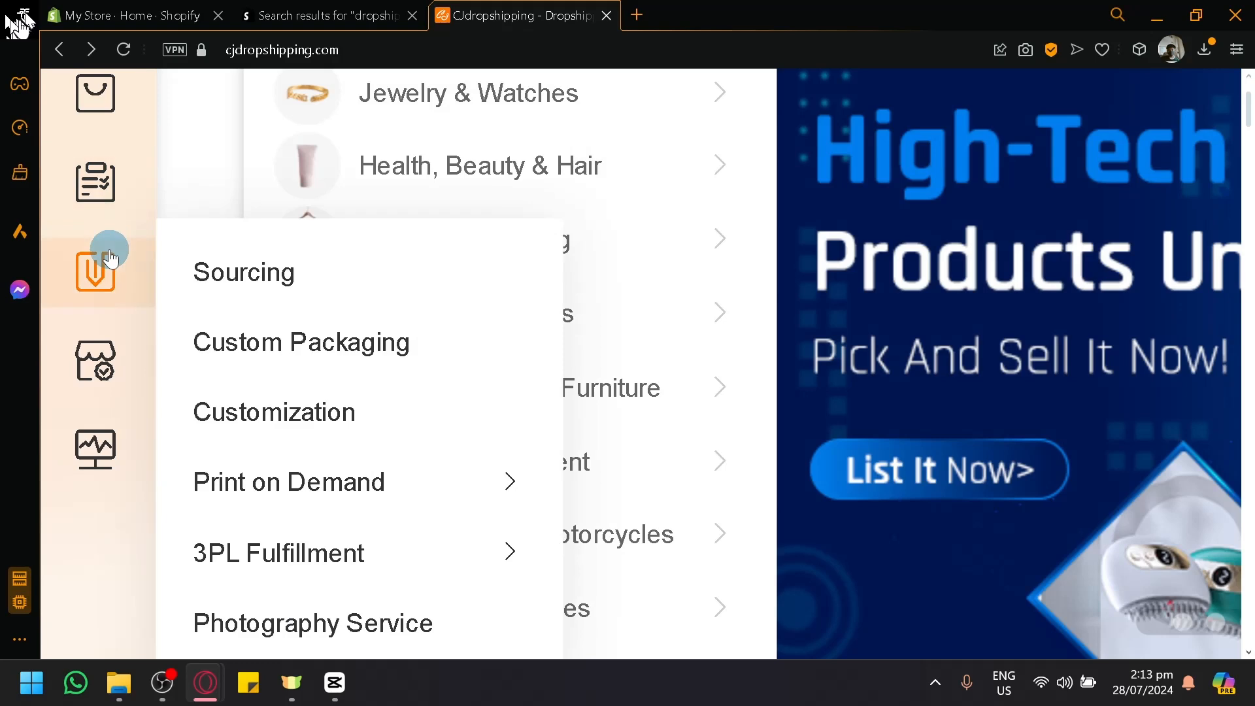
Step: Look over the store platforms CJdropshipping can connect to and open the Shopify authorization page
mouse_move(113, 346)
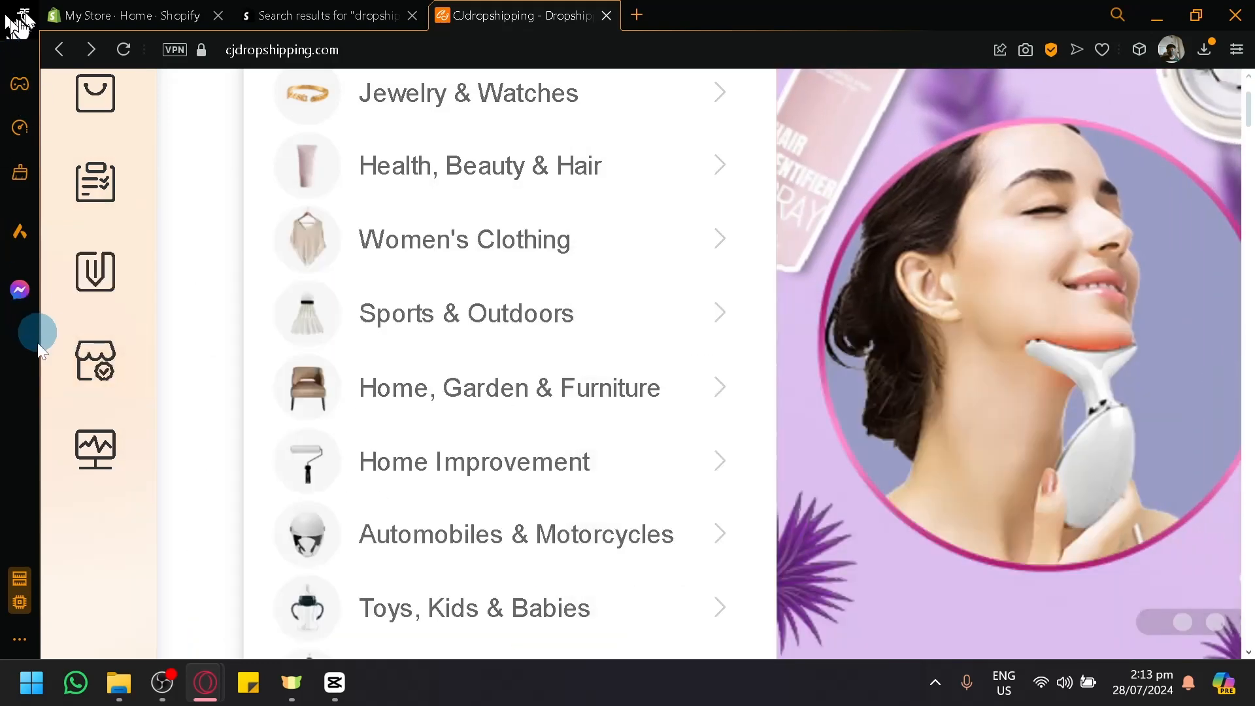
scroll(95, 358, "up", 5)
scroll(168, 390, "down", 5)
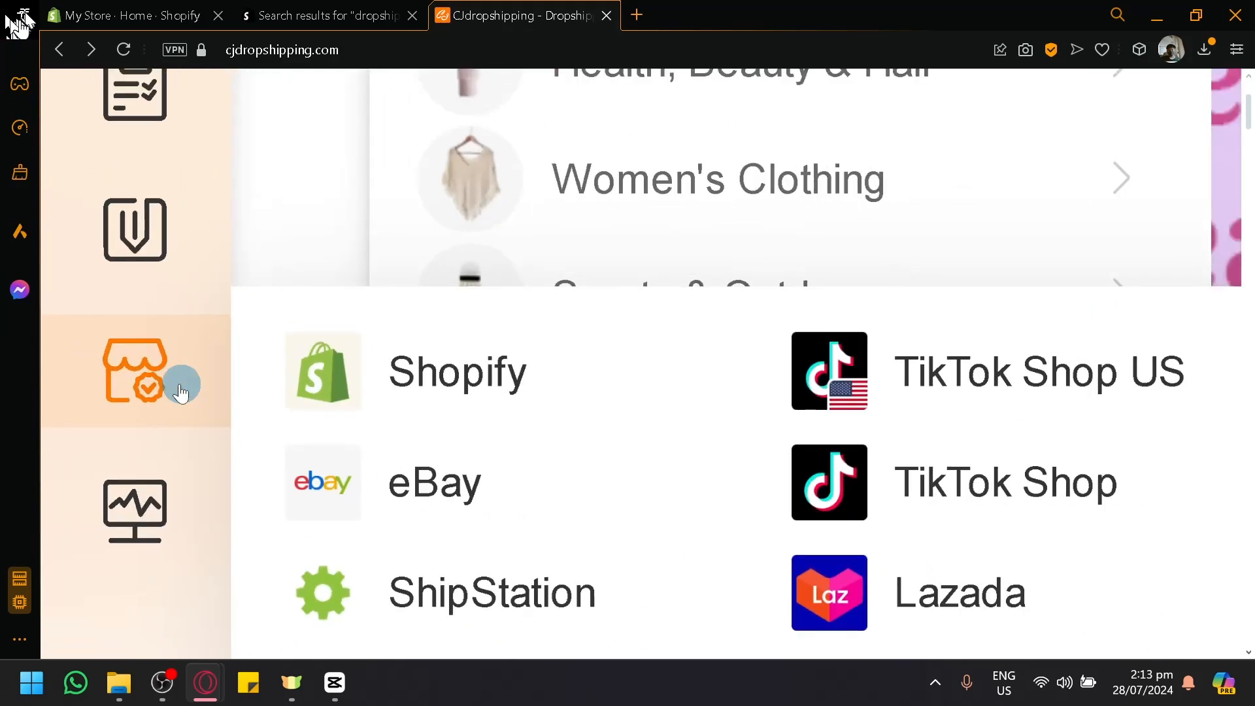
scroll(196, 379, "down", 2)
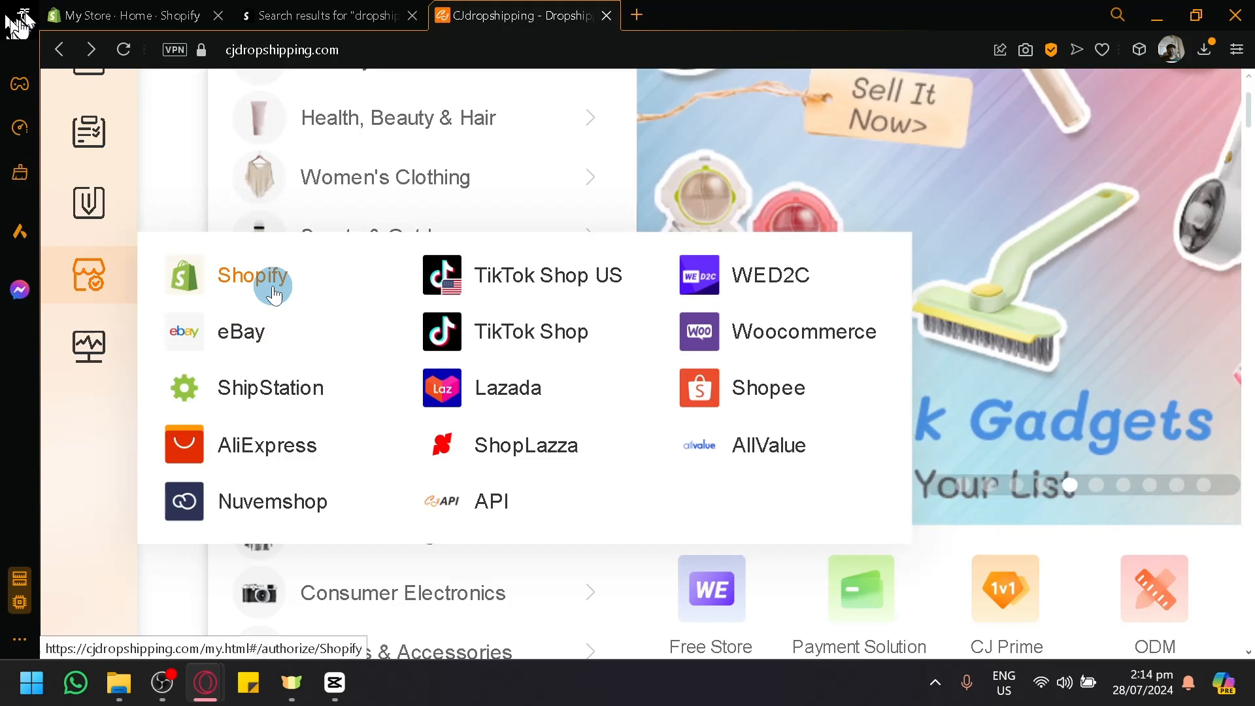
left_click(273, 293)
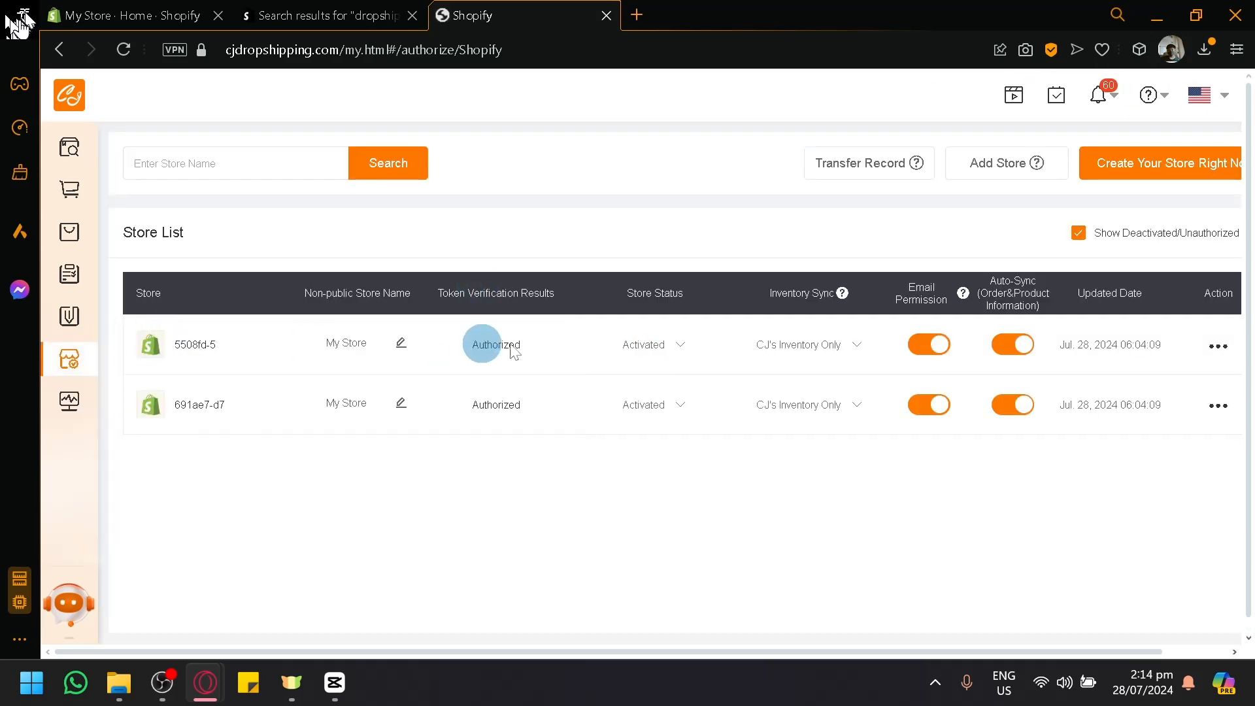
Step: Add a Shopify store by installing the CJdropshipping: Much Faster app, and close the app search results
left_click(994, 169)
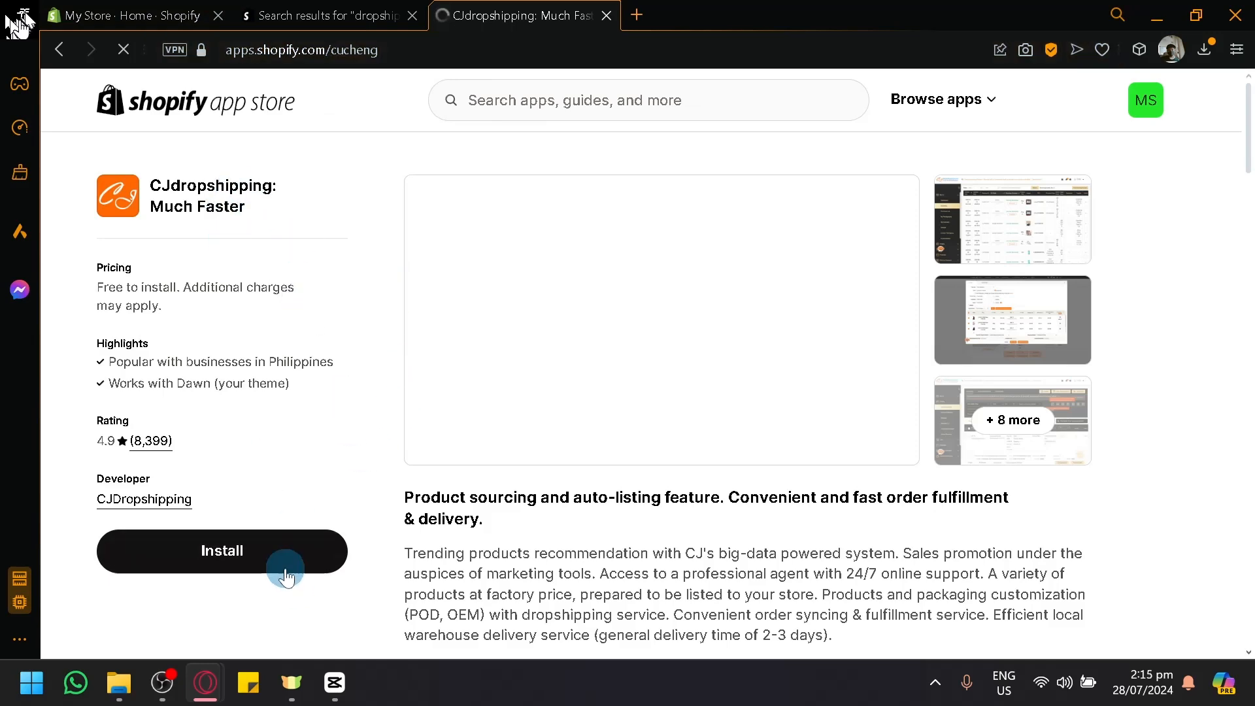
left_click(260, 552)
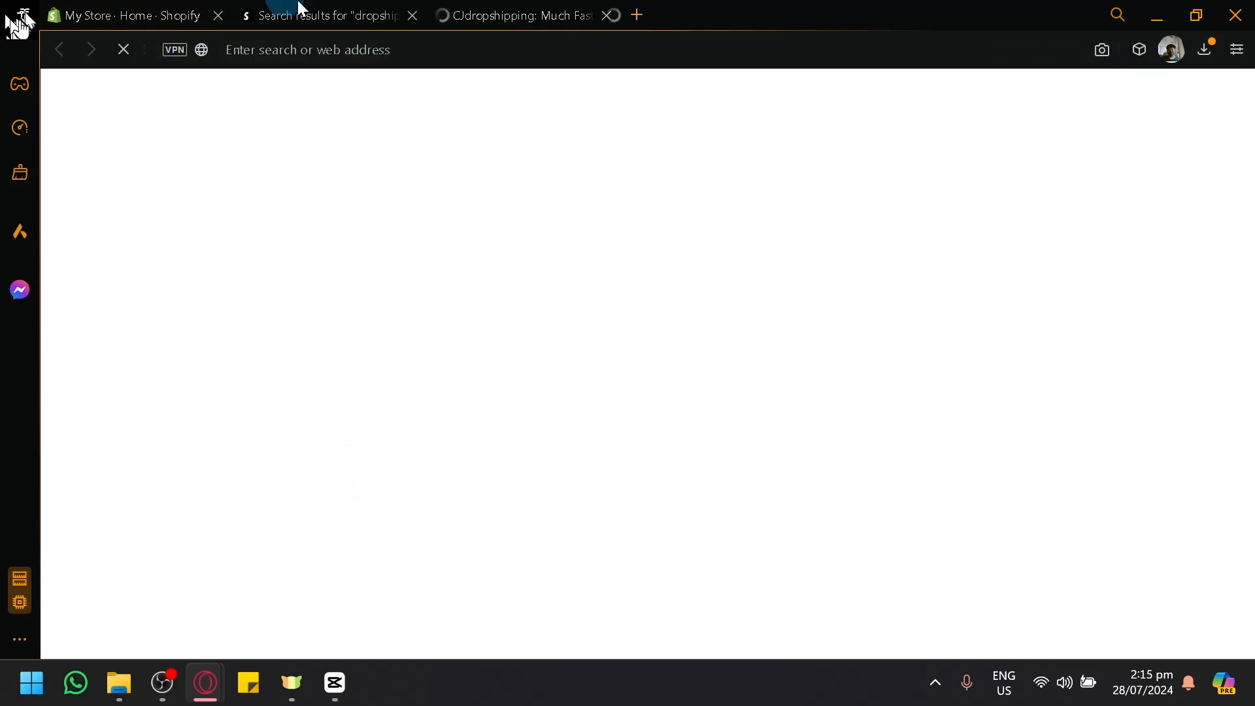
left_click(301, 8)
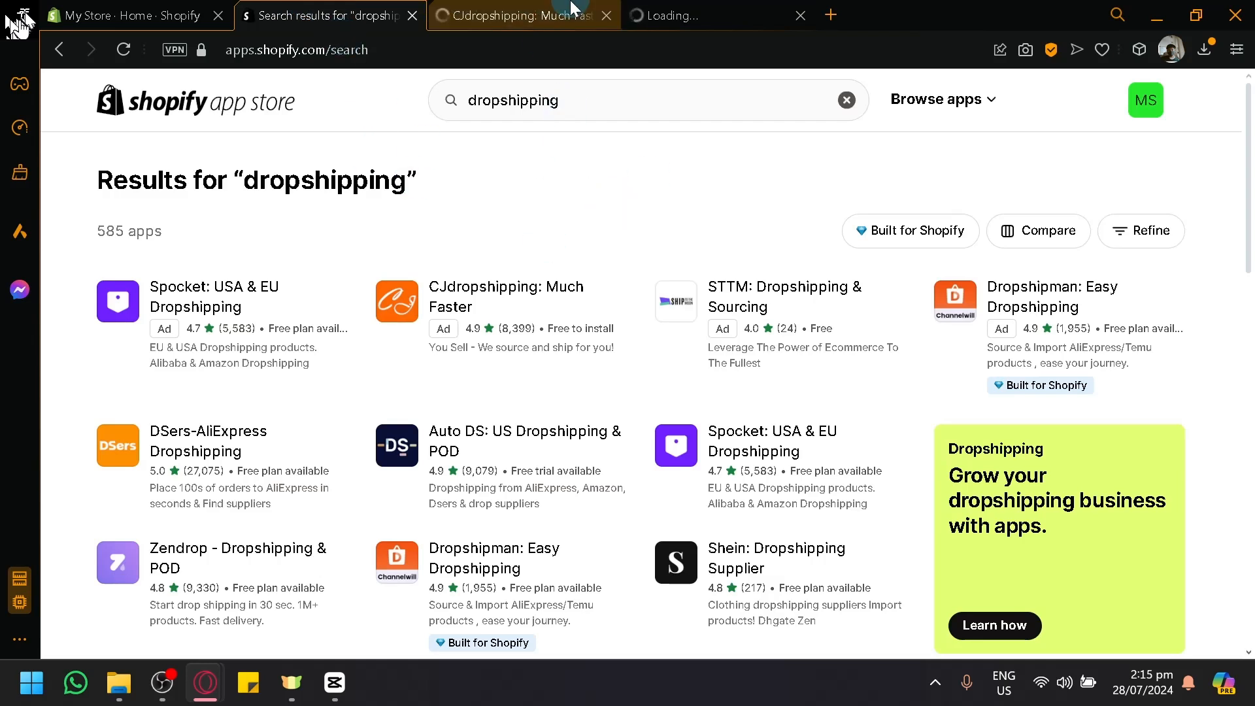
left_click(691, 8)
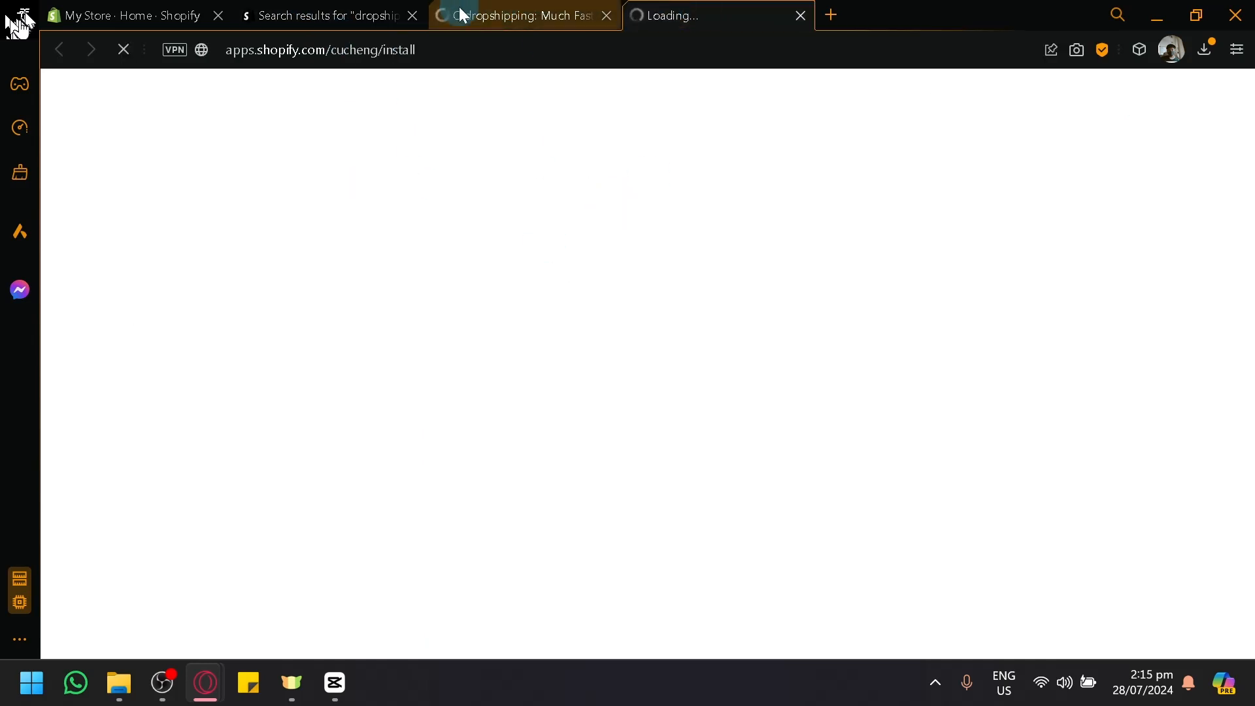
left_click(413, 15)
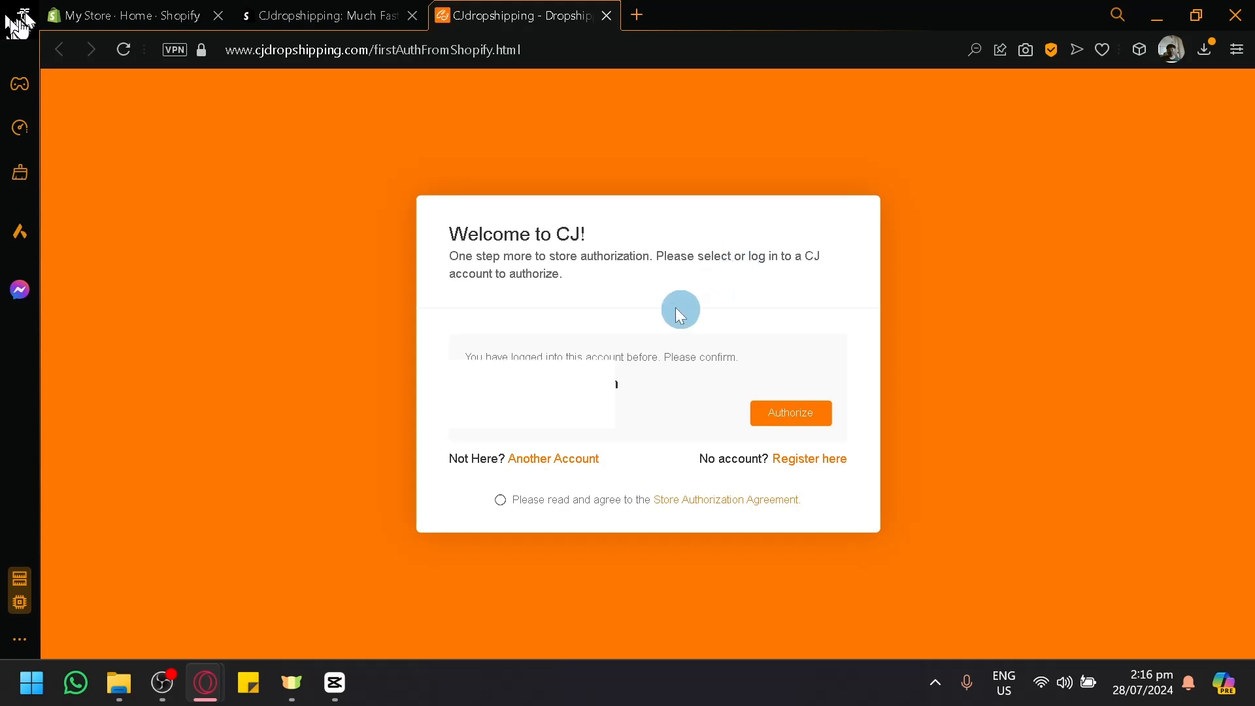
Step: Authorize the Shopify store with the previously used CJ account and dismiss the welcome assistant
left_click(802, 425)
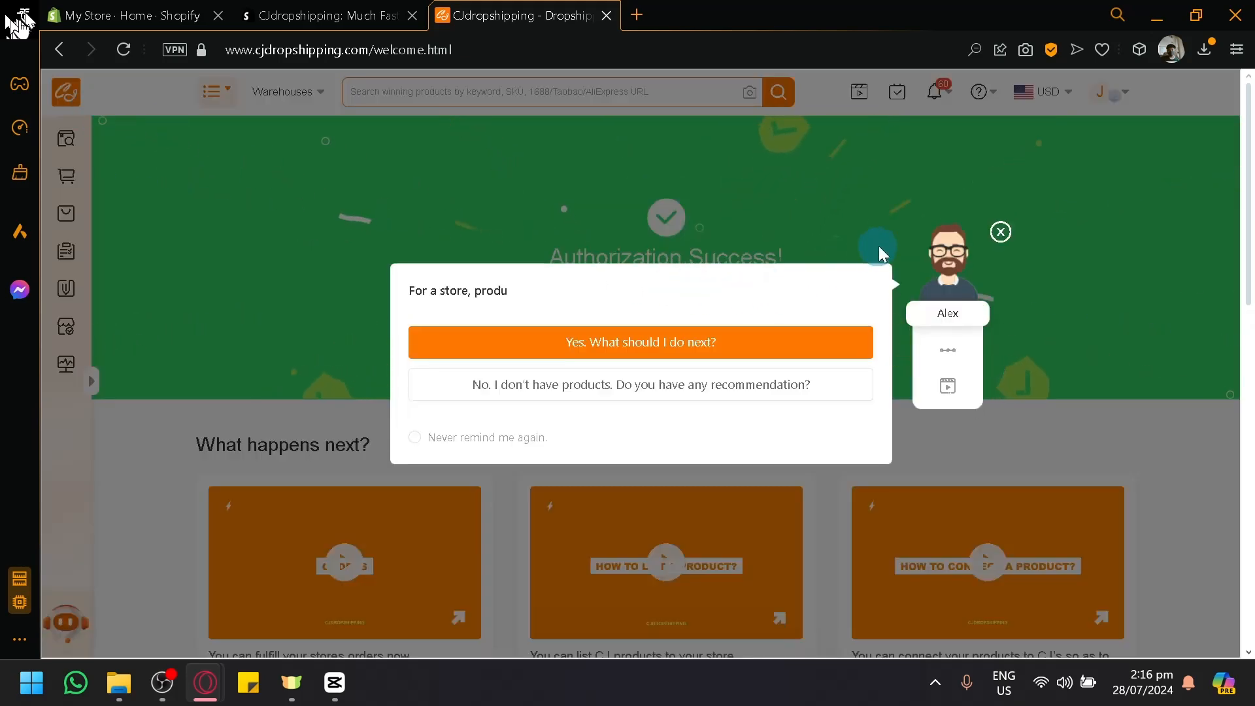
left_click(999, 235)
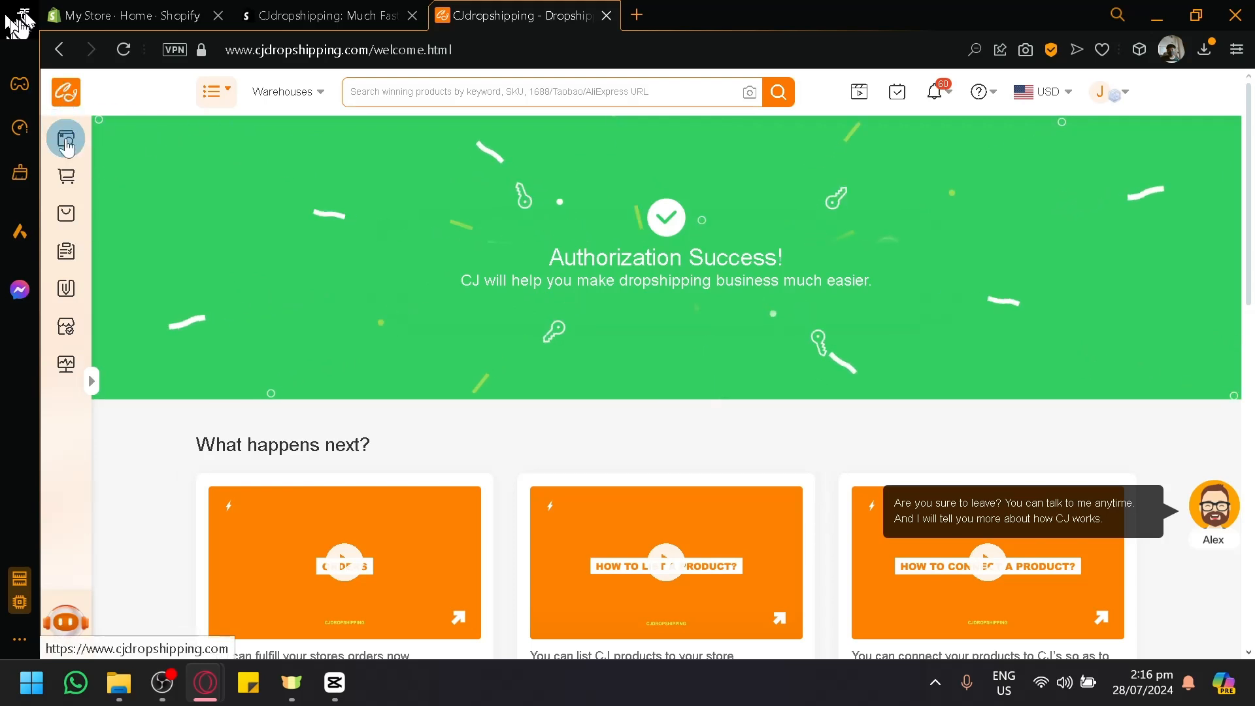
Step: Open the CJdropshipping home page and switch back to the Shopify admin
left_click(65, 140)
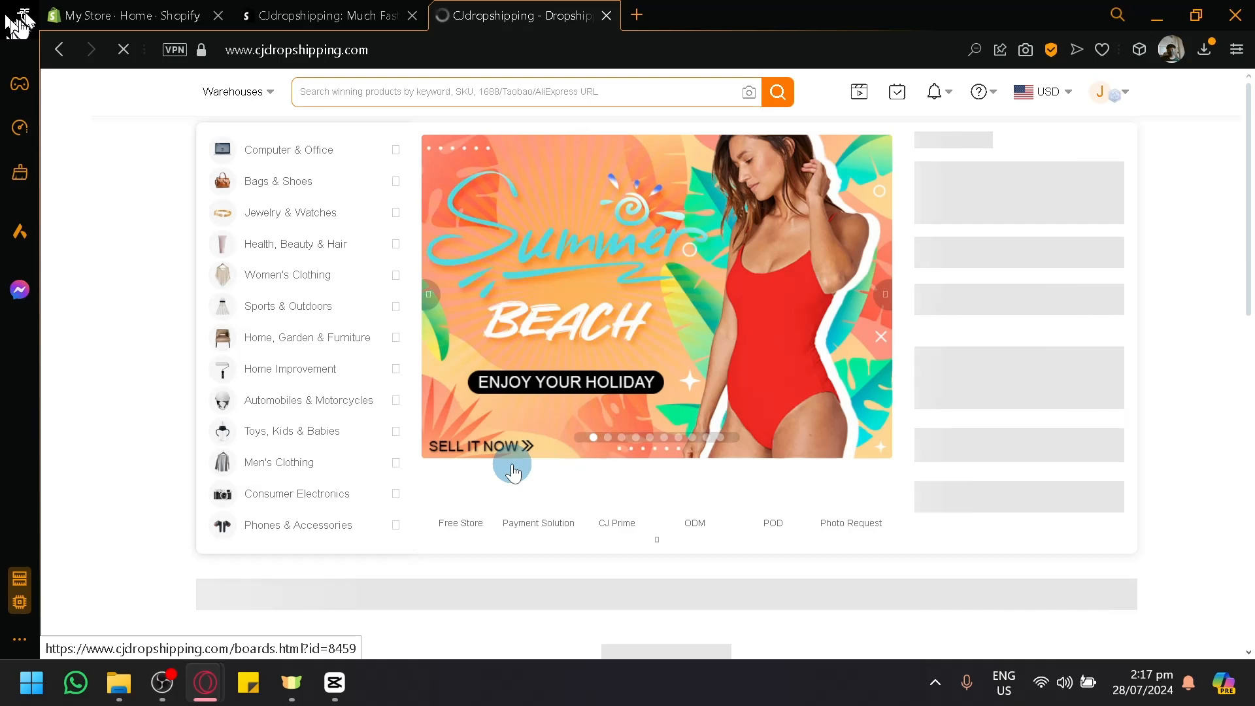
left_click(134, 8)
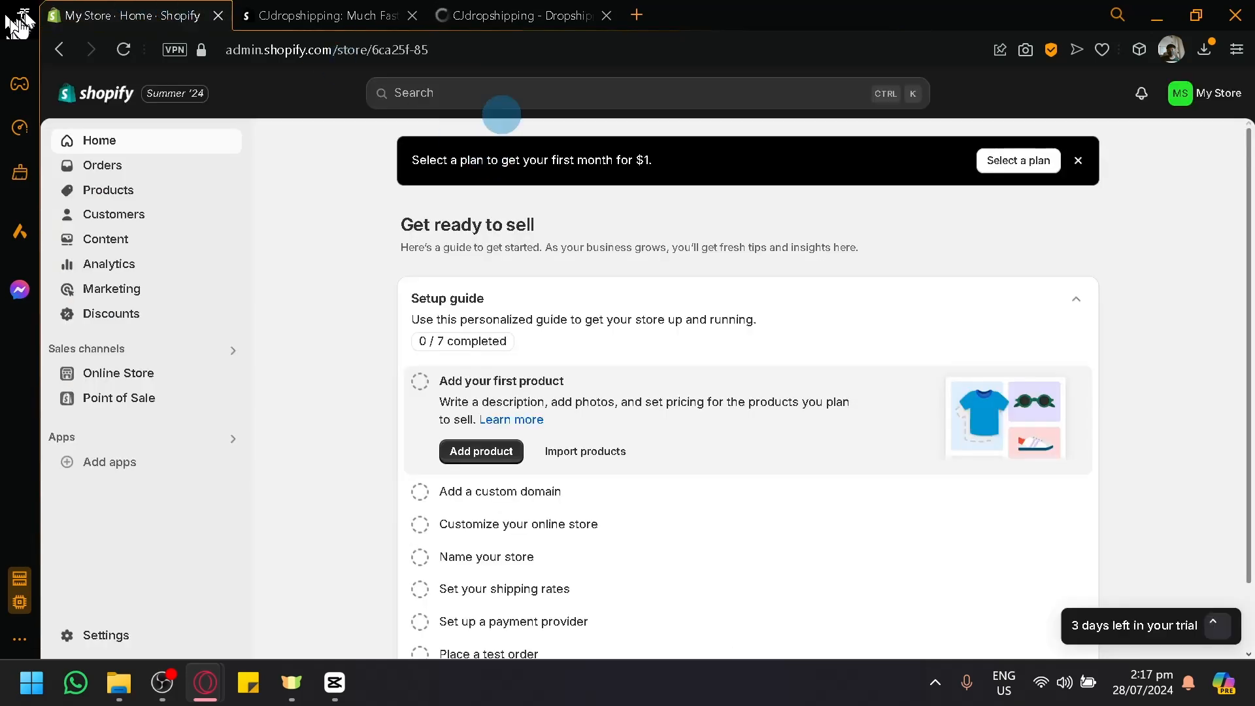
Step: Return to the CJdropshipping home page and dismiss its notification request and the welcome assistant
left_click(503, 13)
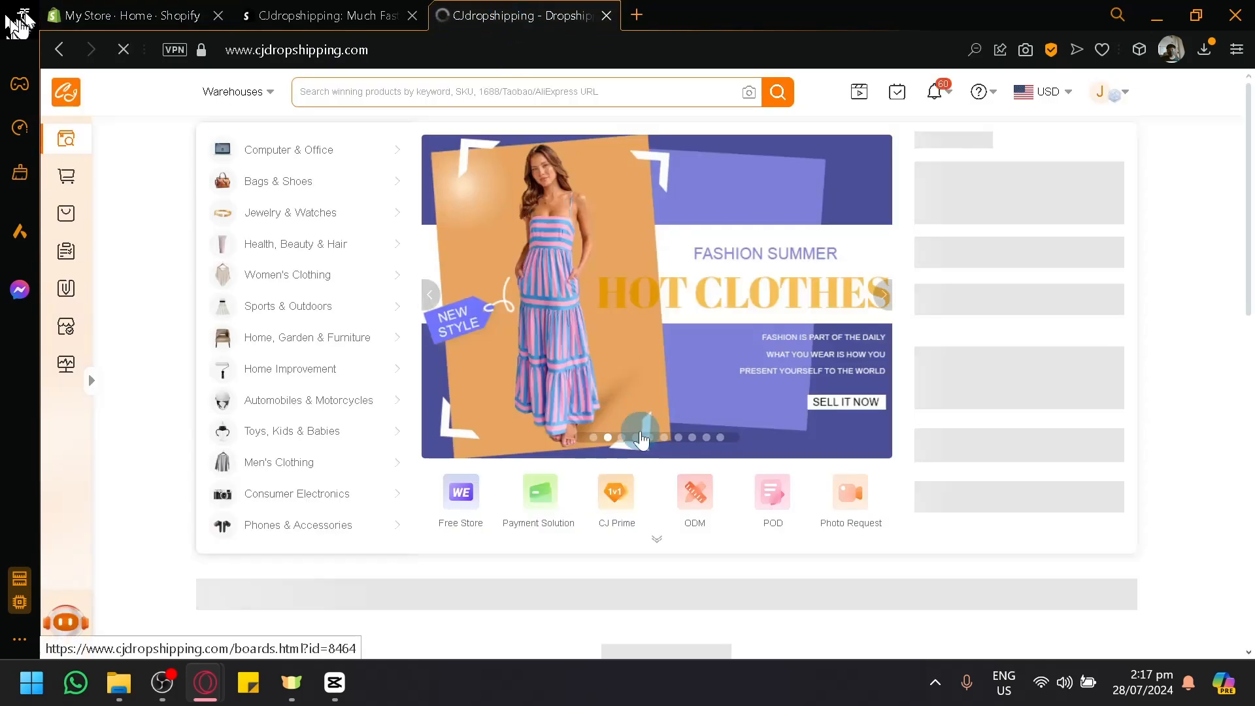
scroll(640, 440, "down", 2)
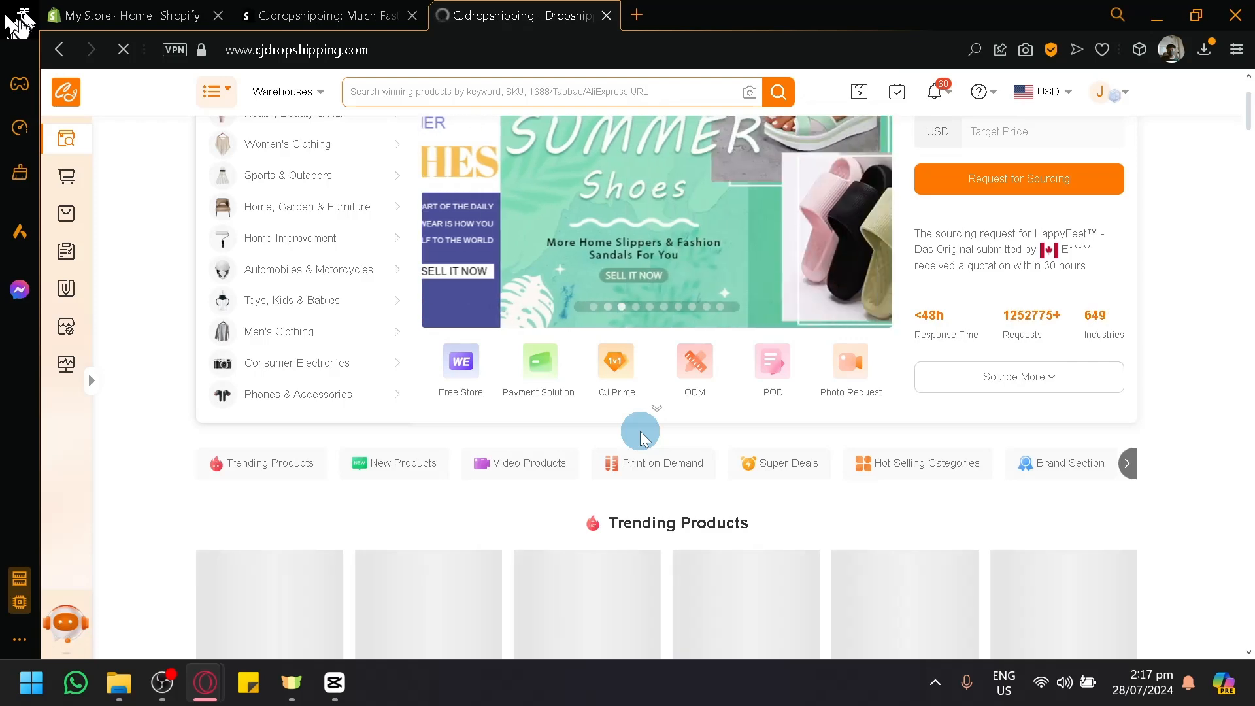
scroll(641, 440, "down", 4)
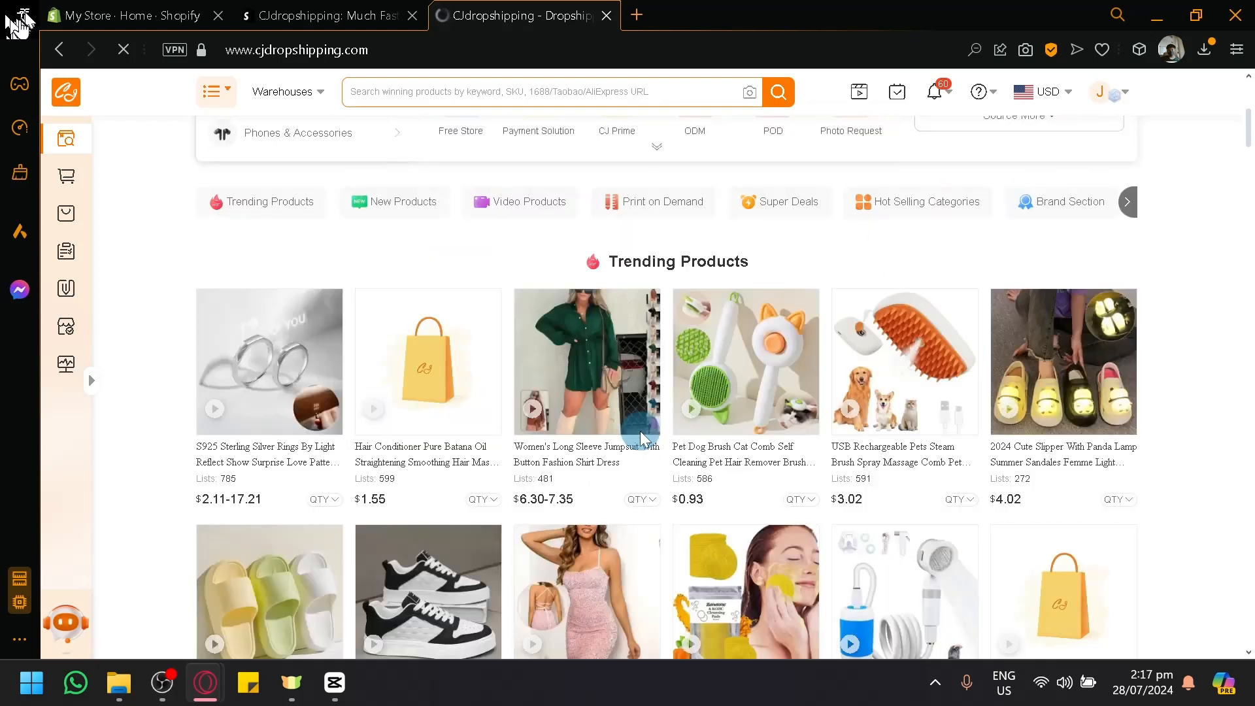
scroll(641, 439, "up", 6)
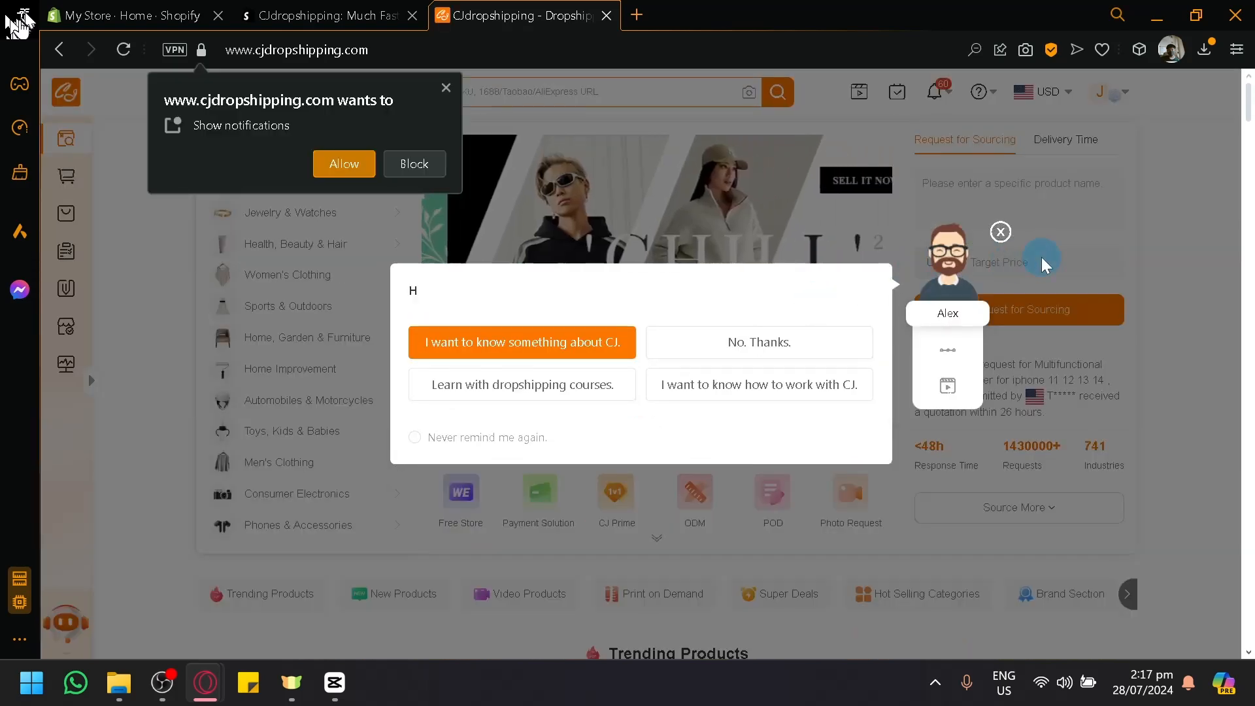
left_click(998, 231)
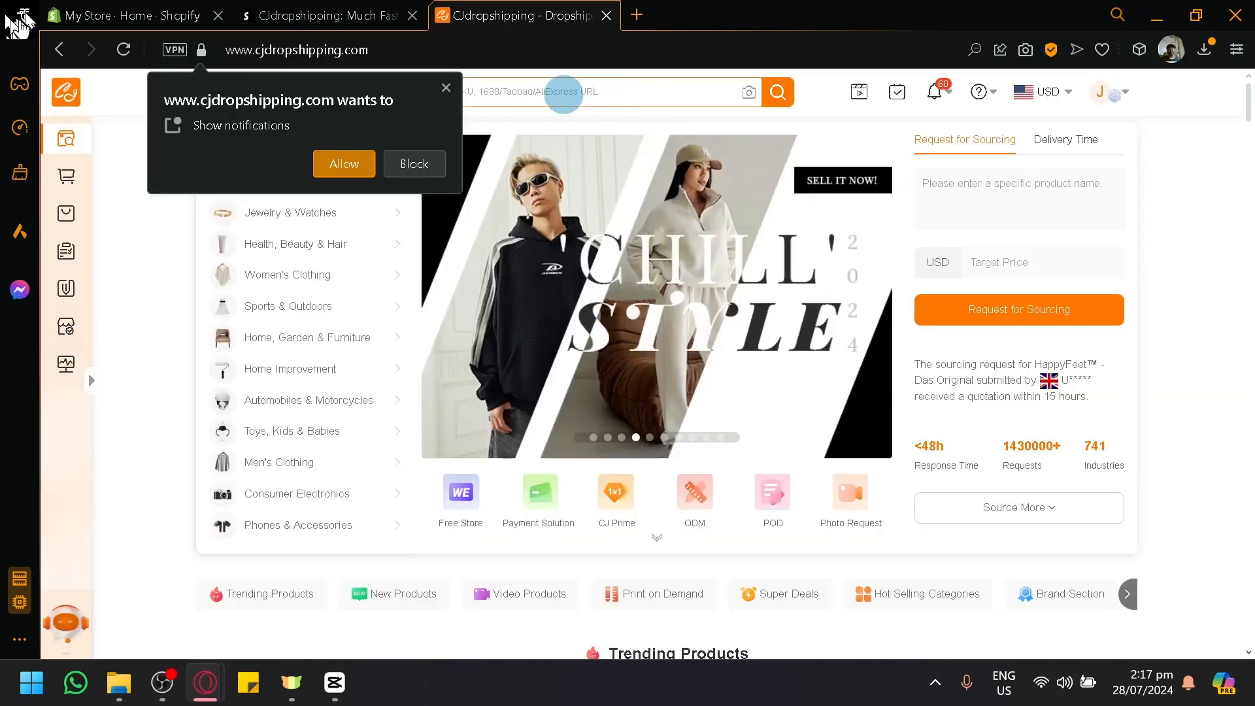
left_click(448, 91)
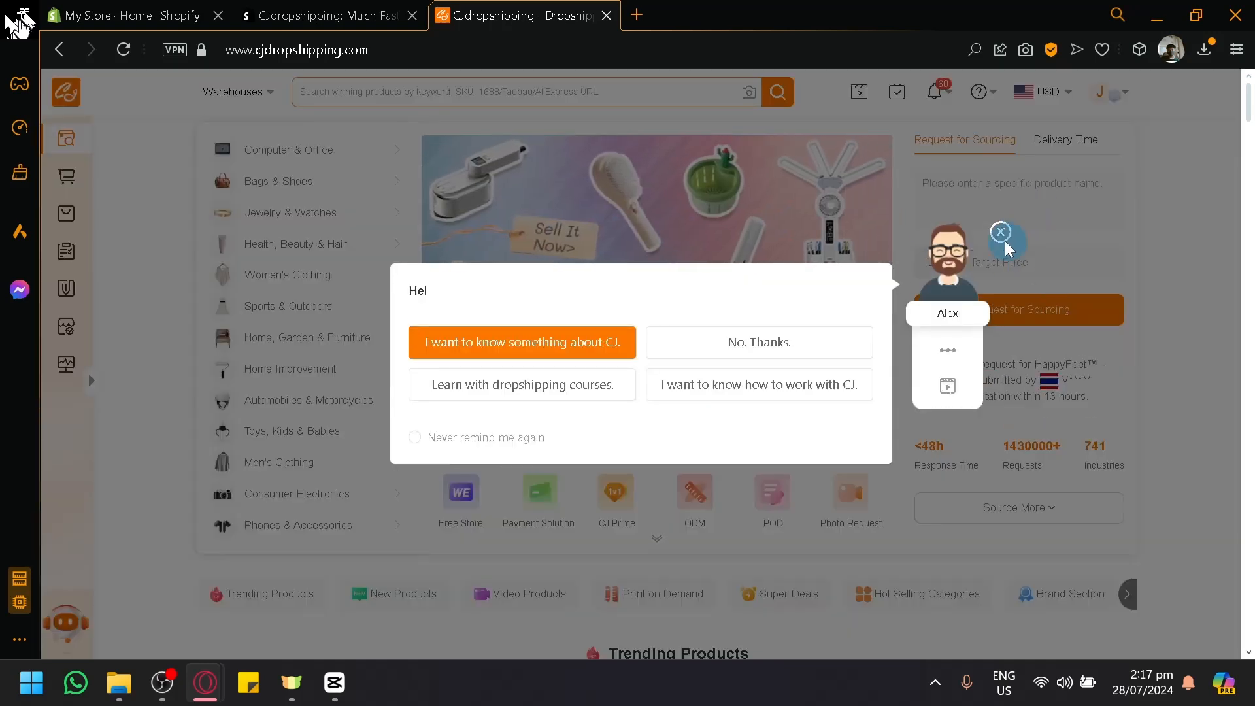
left_click(998, 233)
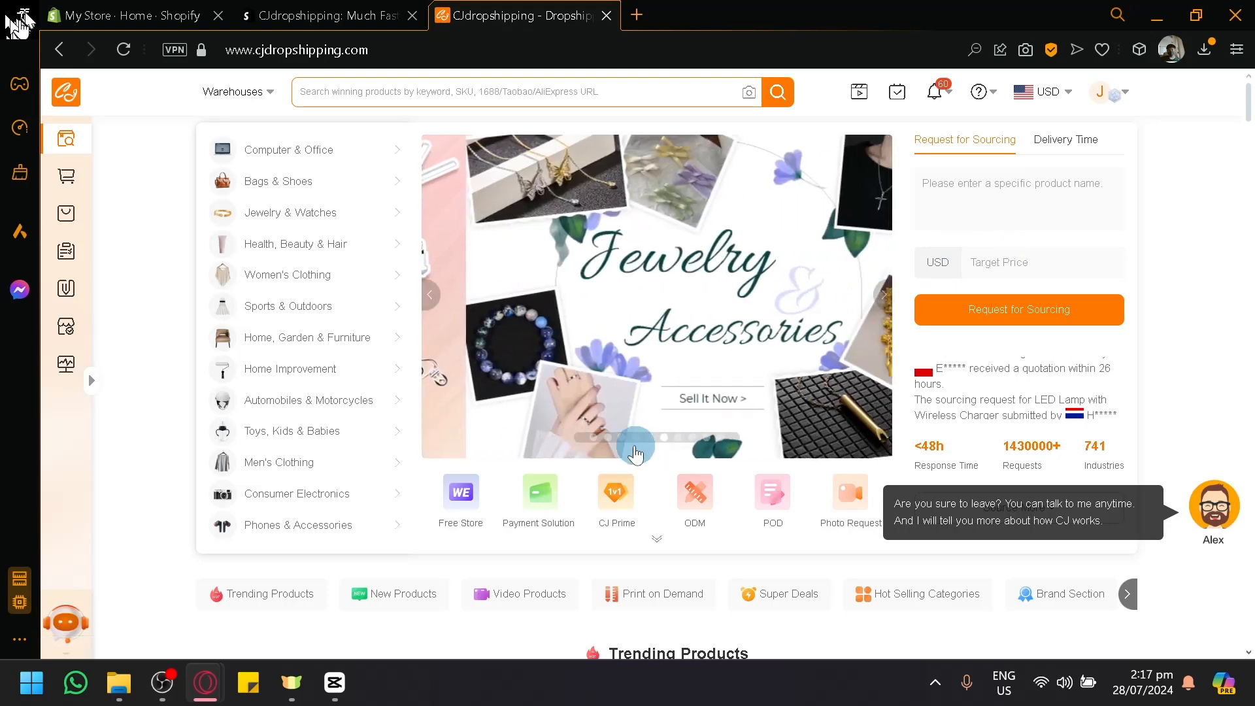
Step: Browse the home page's product categories and Trending Products, and open the Pet Dog Brush Cat Comb product page
left_click(593, 439)
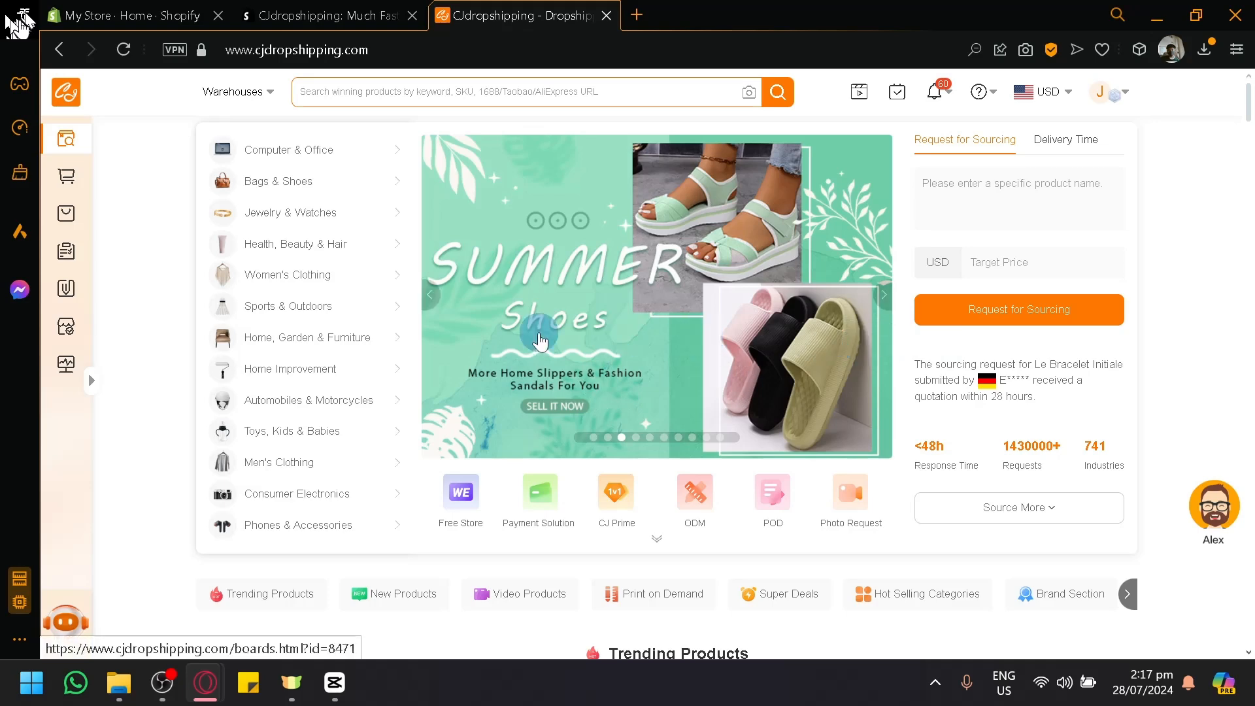
scroll(468, 331, "down", 8)
scroll(476, 412, "up", 2)
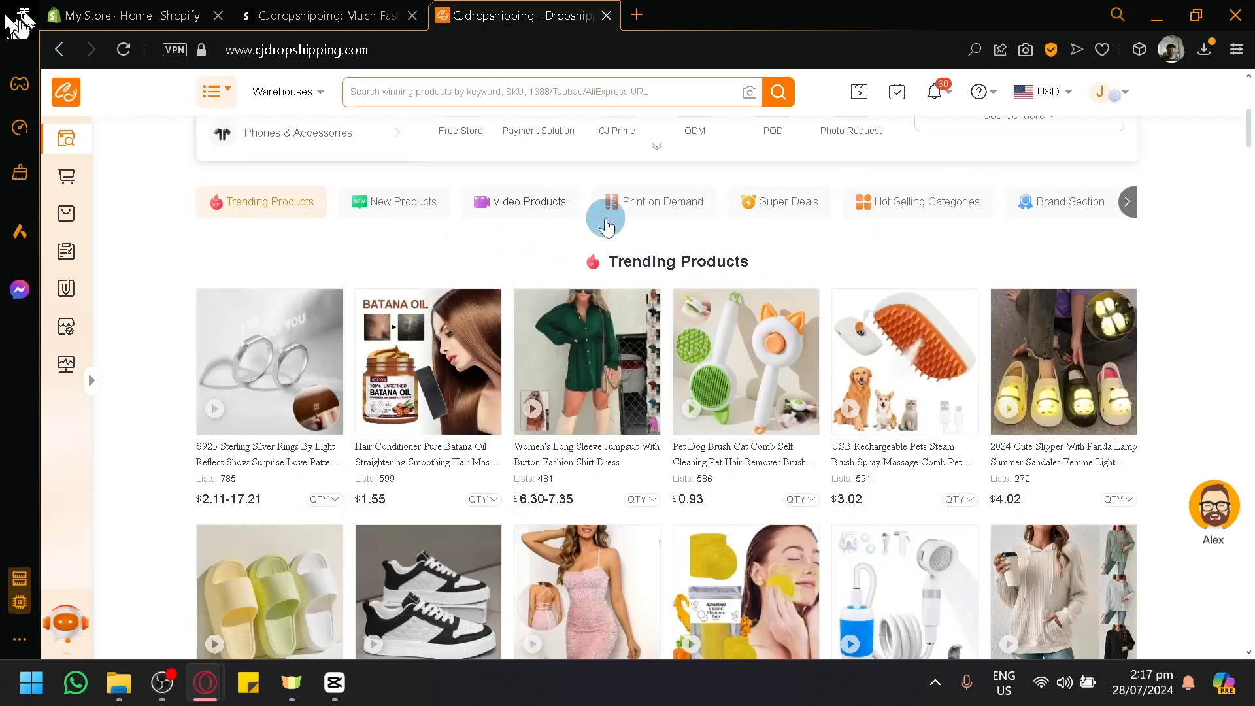
scroll(737, 366, "up", 6)
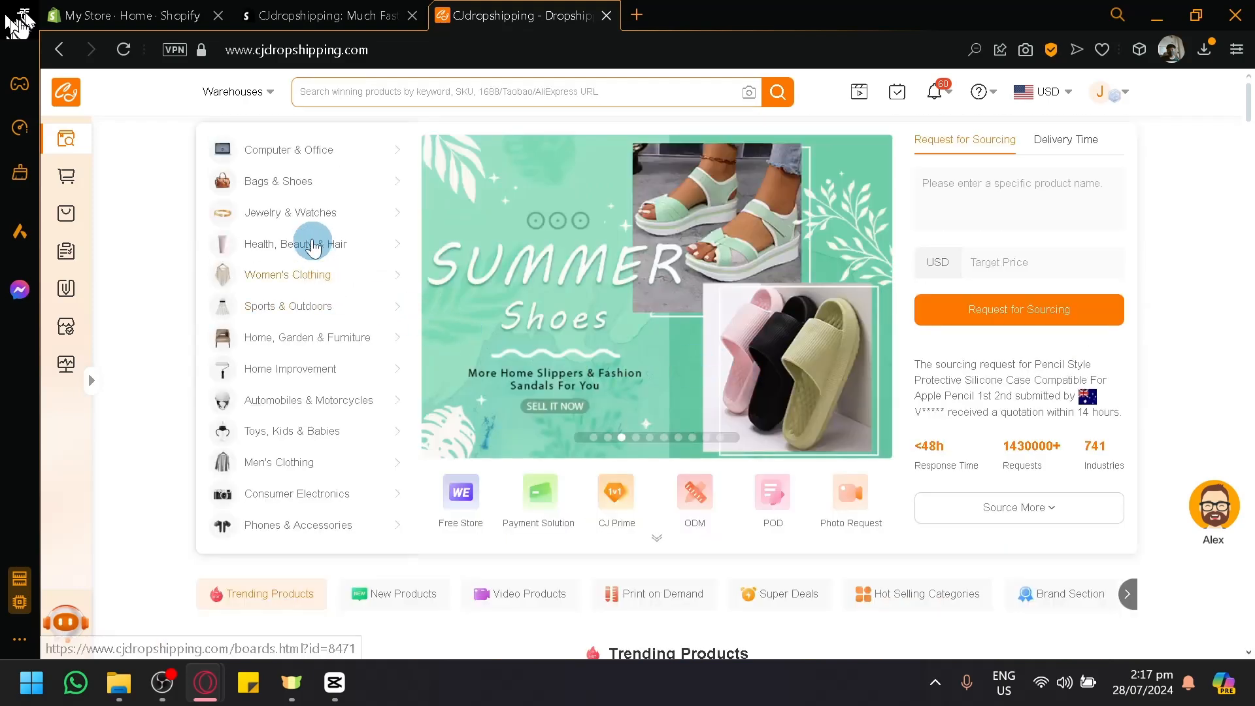
scroll(915, 366, "down", 4)
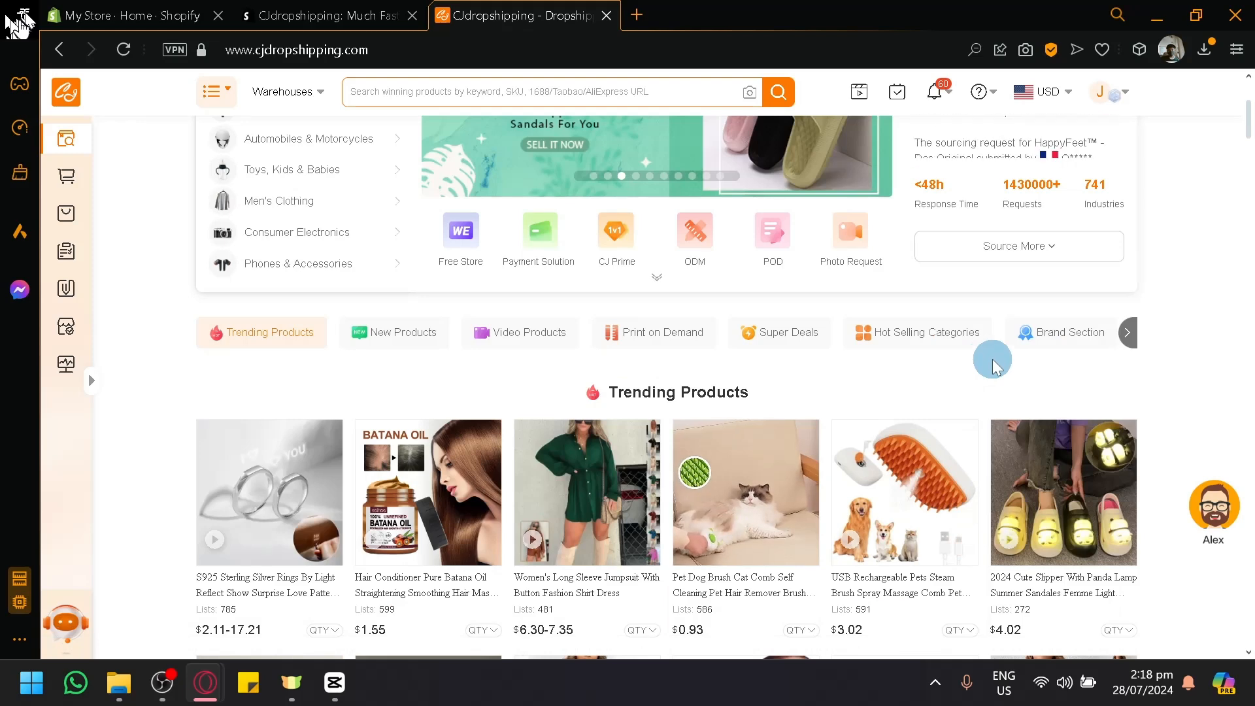
scroll(990, 373, "down", 4)
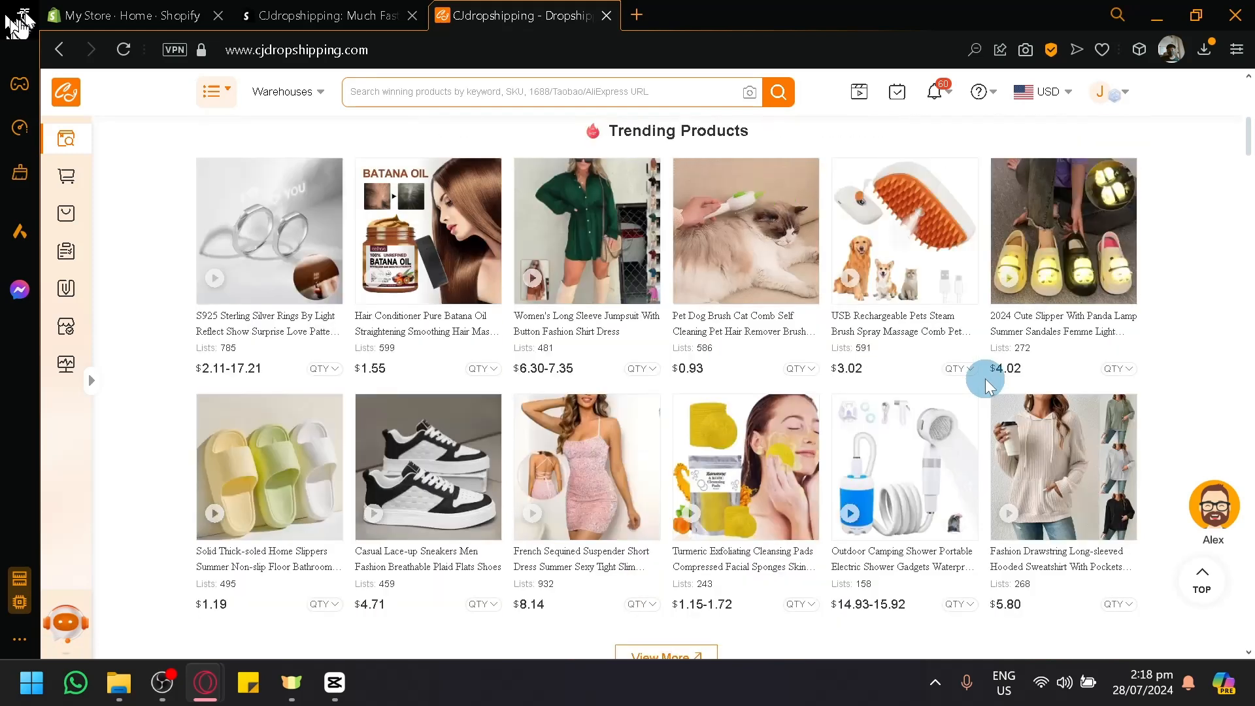
scroll(708, 367, "down", 1)
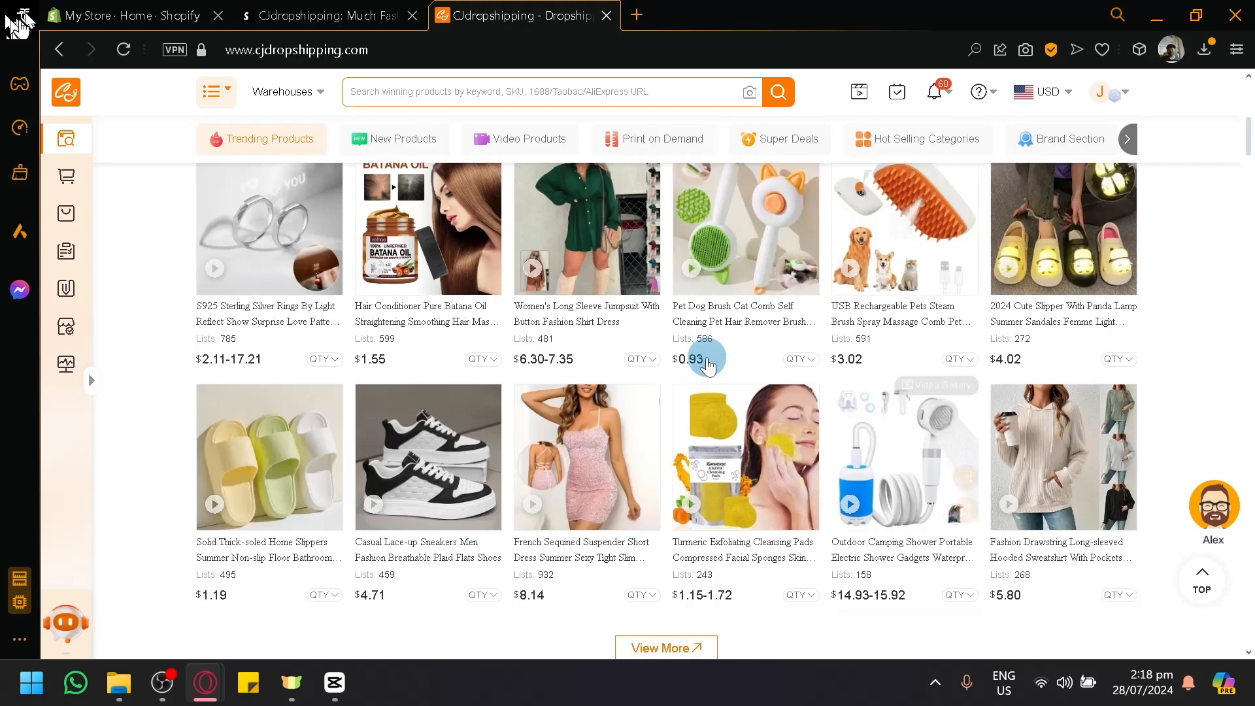
left_click(711, 320)
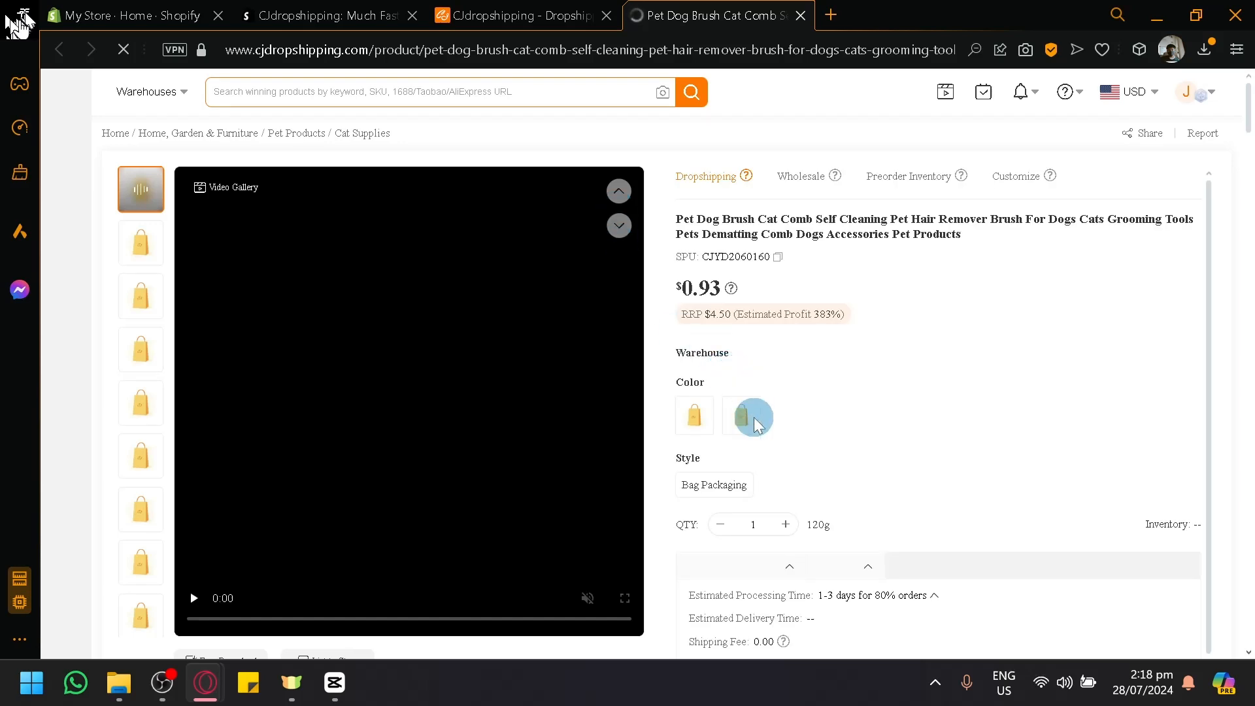
Step: Review the pet brush's price information, color options, inventory and shipping details
scroll(755, 424, "down", 1)
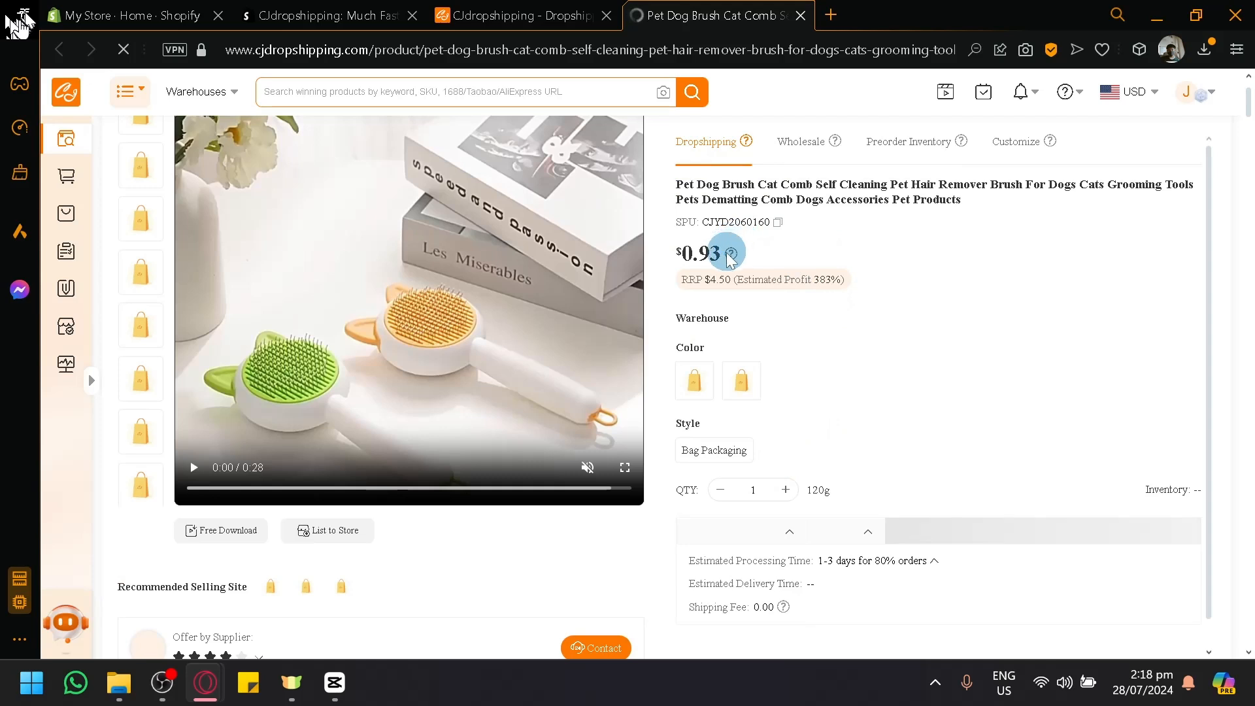
mouse_move(732, 253)
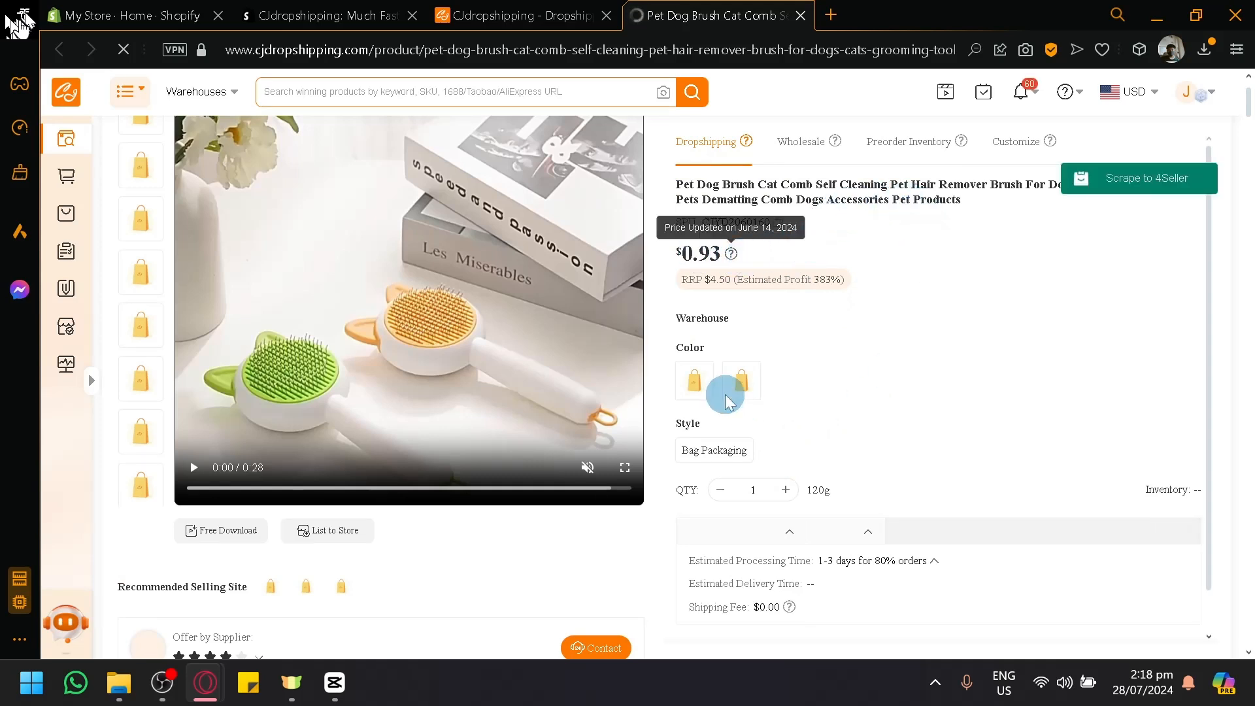
left_click(740, 382)
scroll(975, 464, "down", 4)
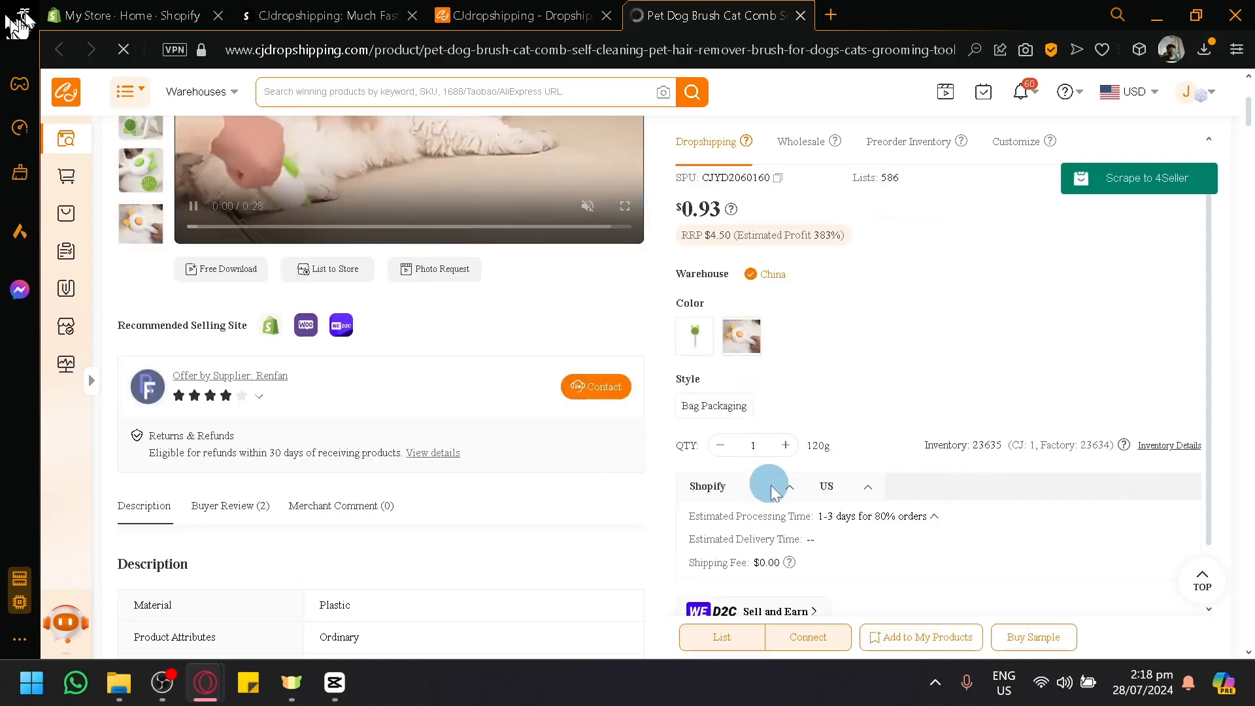
scroll(784, 487, "up", 5)
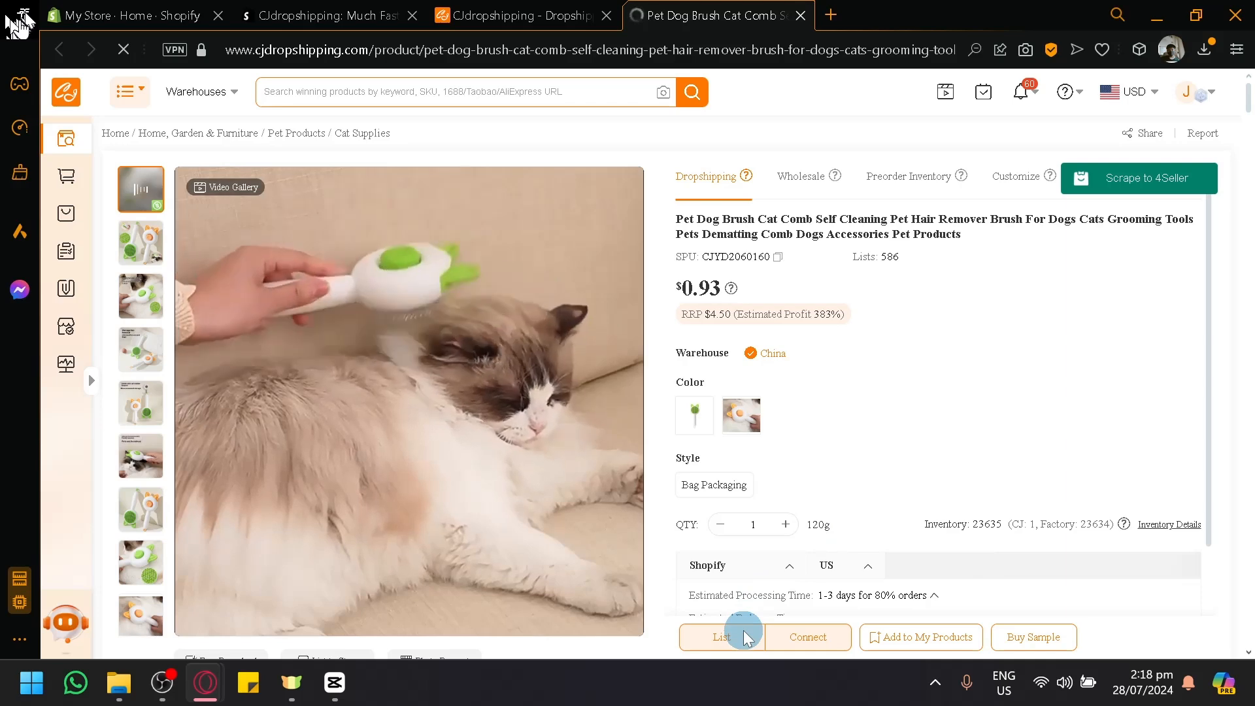
scroll(736, 646, "up", 4)
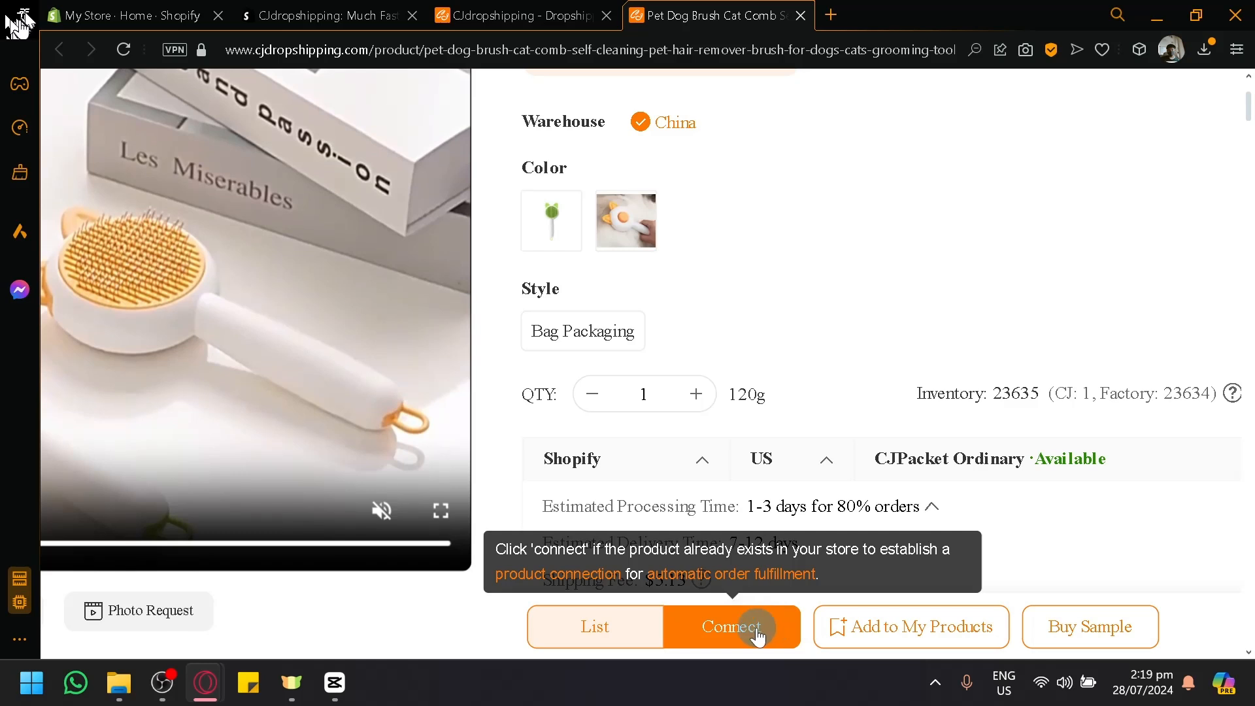
Step: Open the listing form for adding the pet brush to a connected store
right_click(600, 635)
key("Escape")
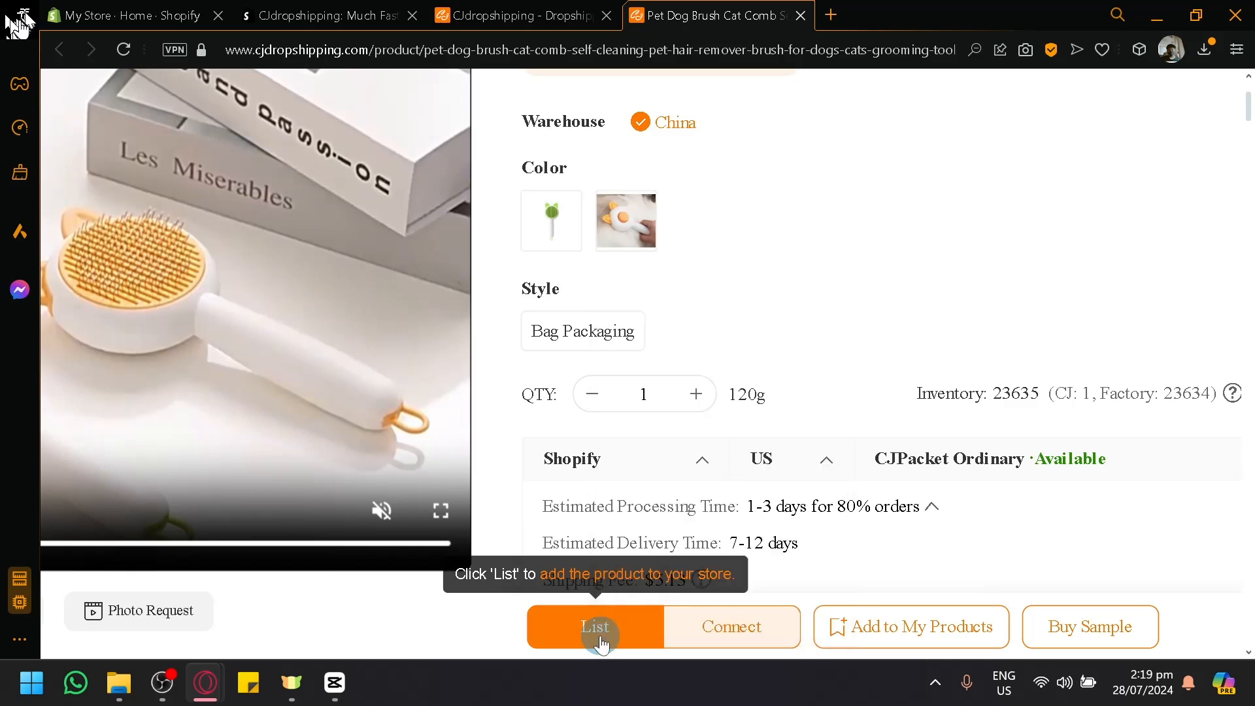
left_click(600, 635)
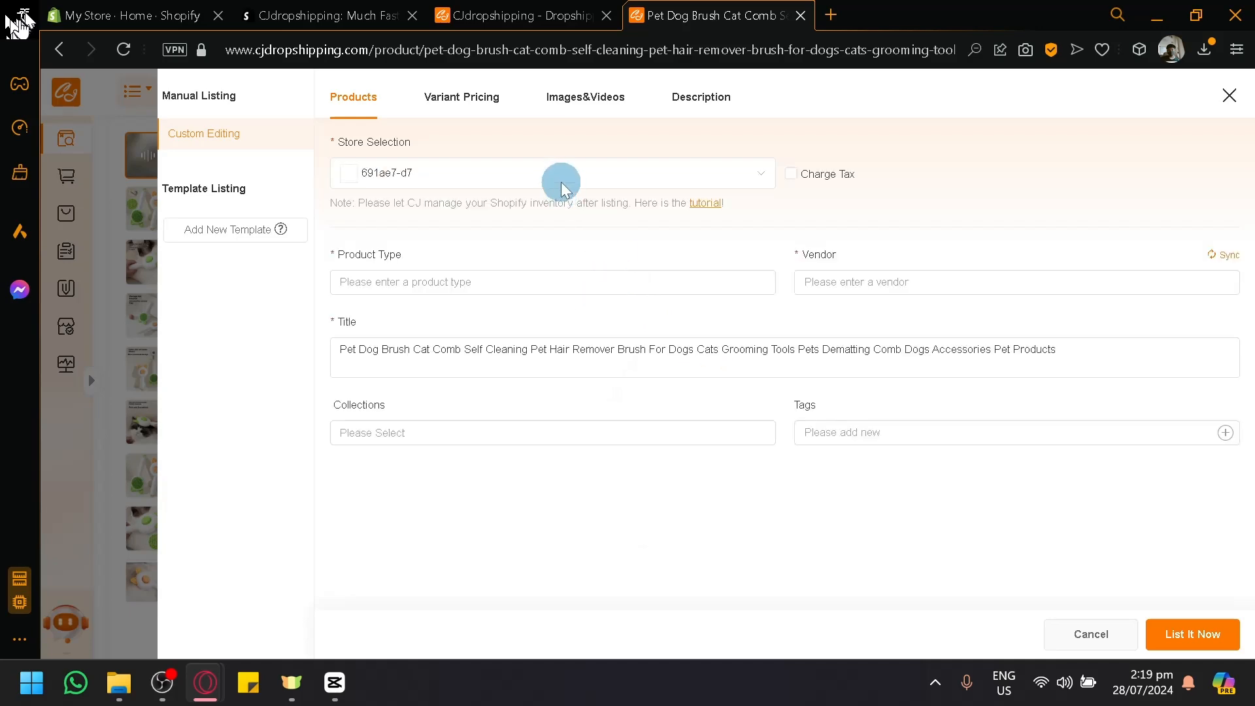
Step: Select the Shopify store 6ca25f-85 for the listing, checking its ID against the store address in the Shopify admin
left_click(168, 9)
left_click(413, 53)
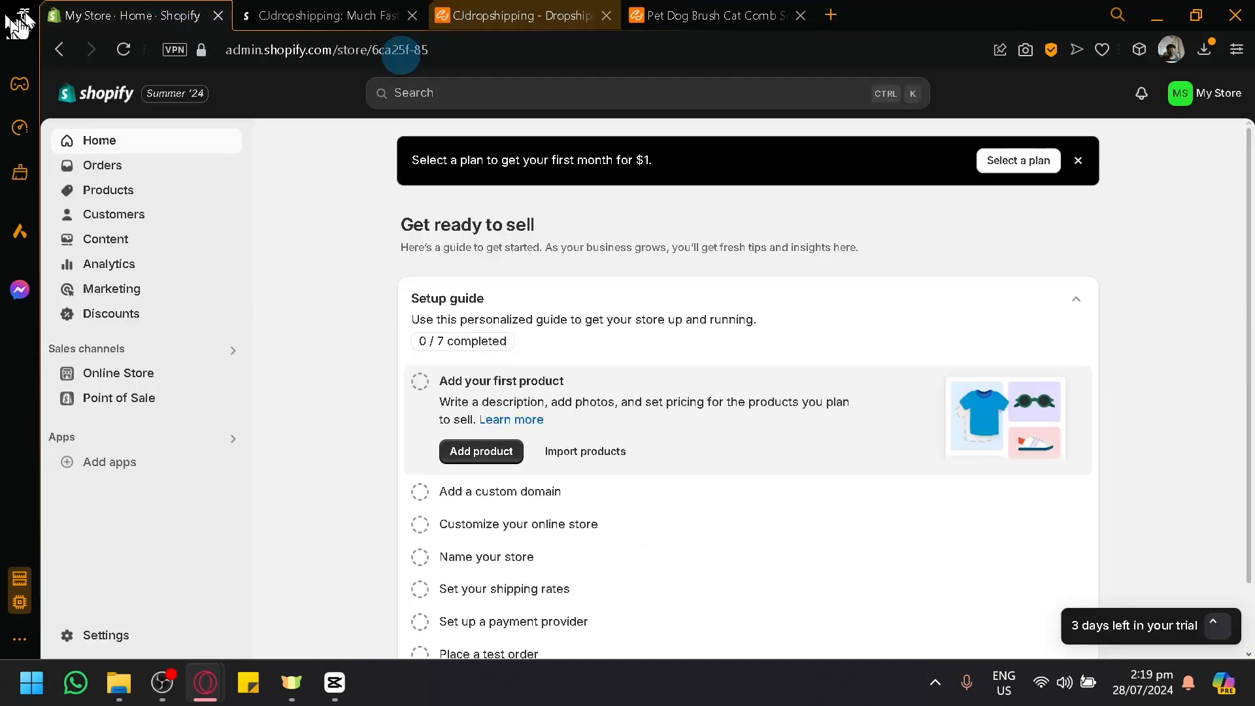
left_click(677, 17)
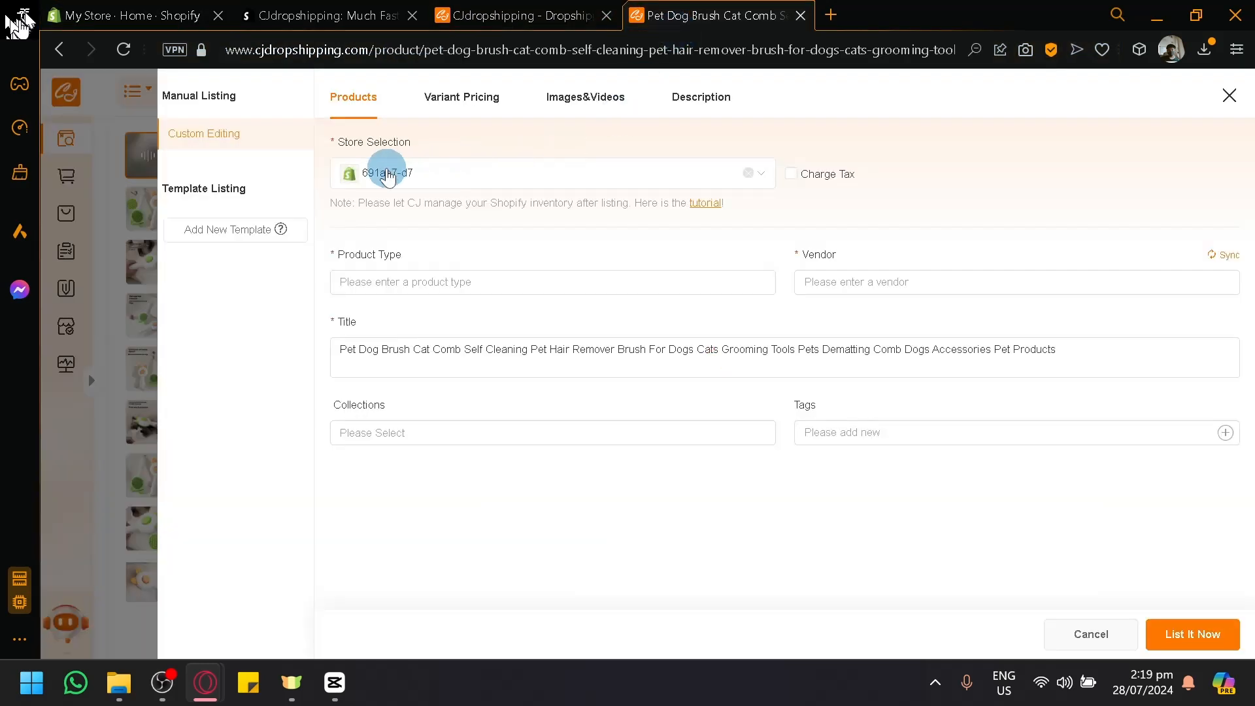
left_click(389, 175)
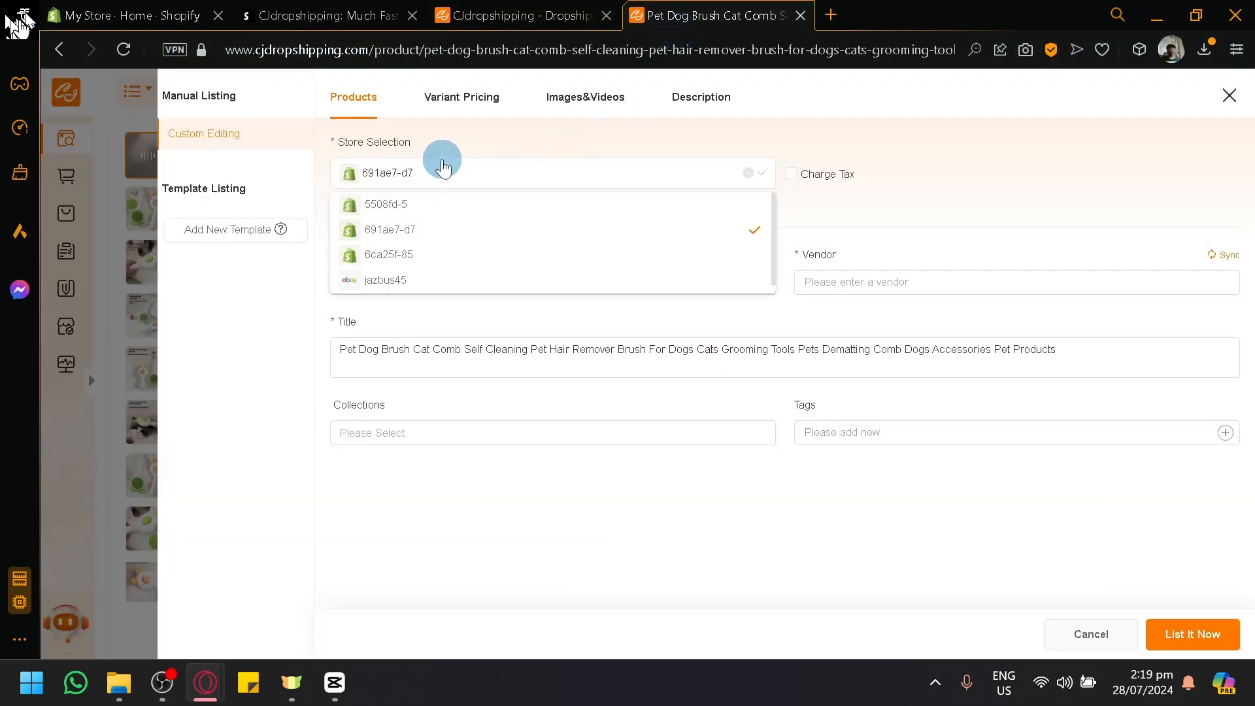
left_click(480, 256)
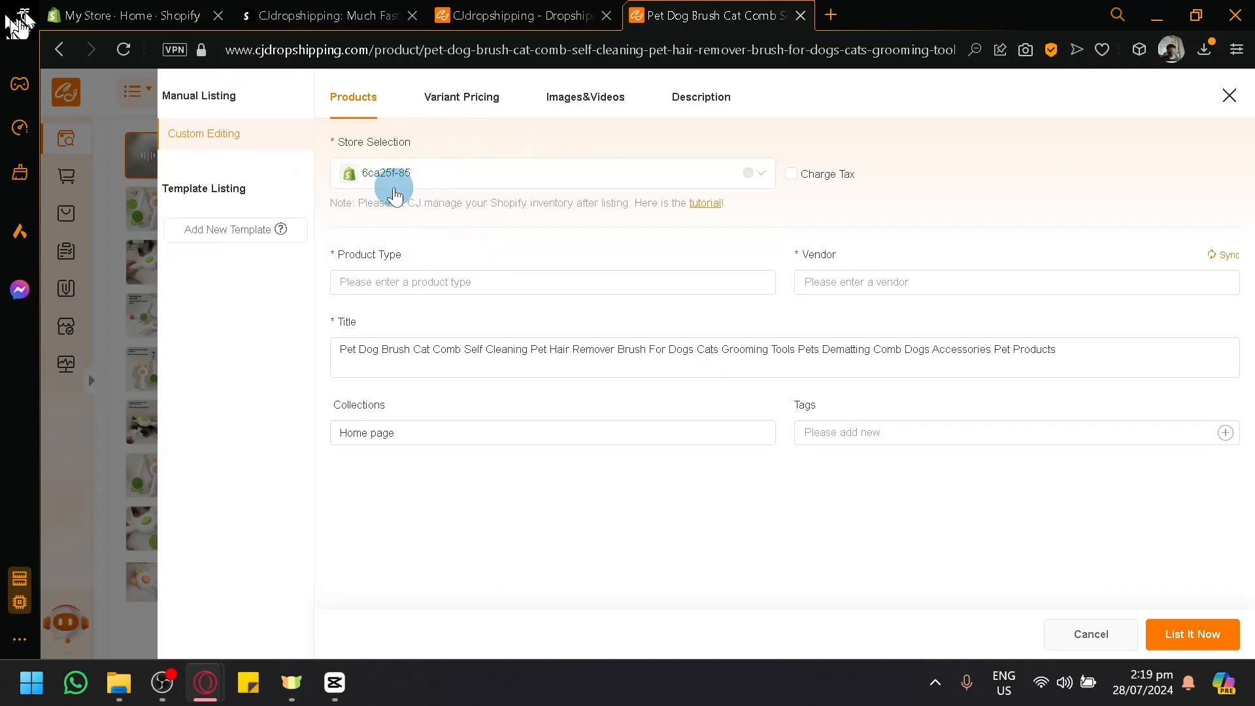
left_click(147, 15)
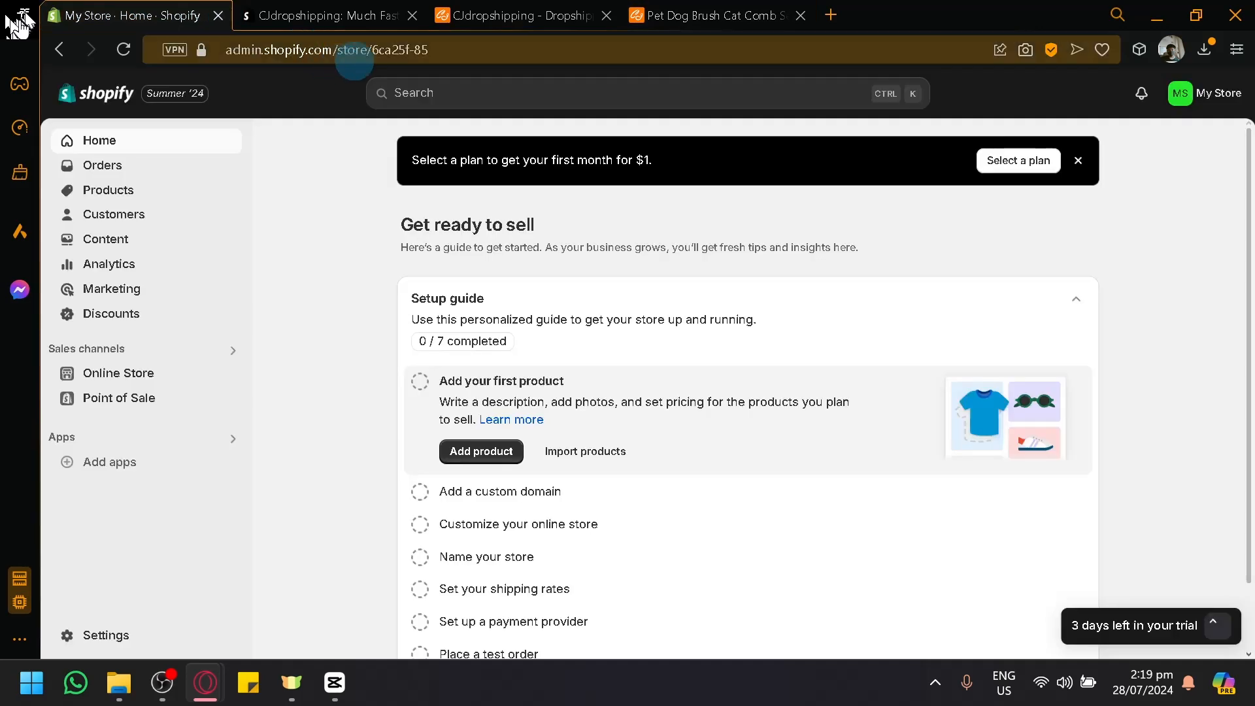
left_click_drag(428, 50, 372, 50)
left_click(726, 9)
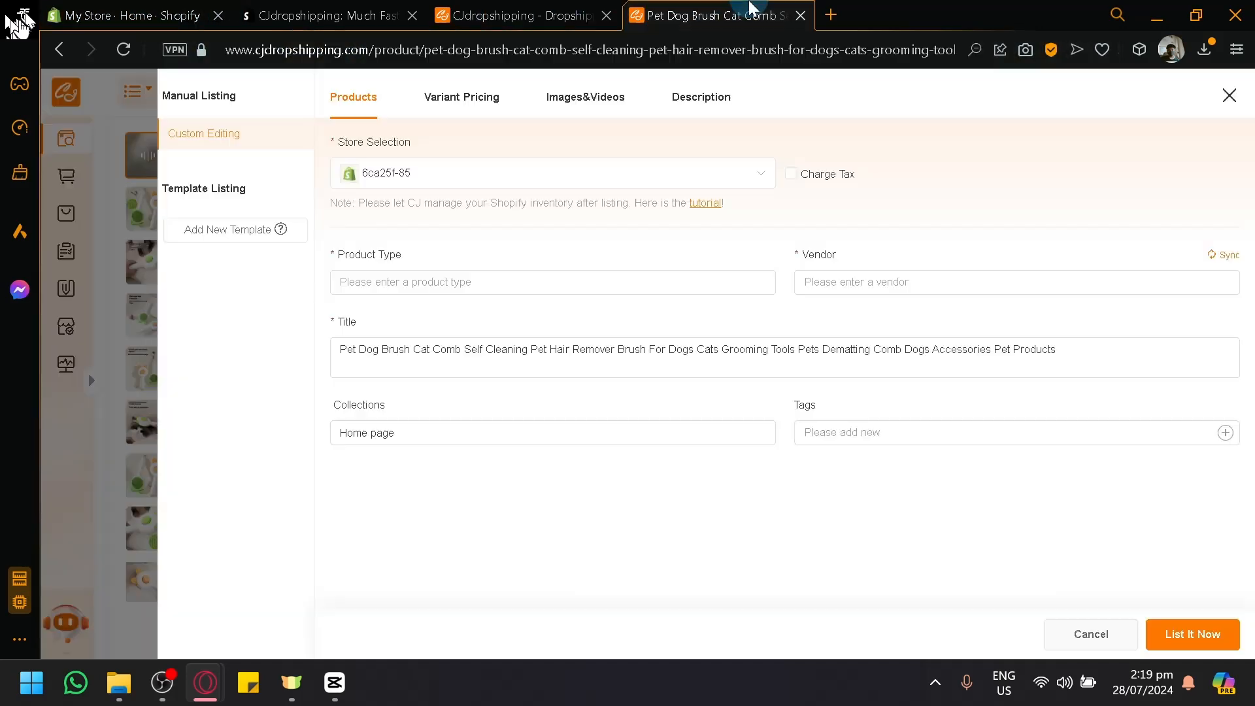
Step: Try to enter Pet accesories as the listing's product type and check the vendor field
left_click(607, 293)
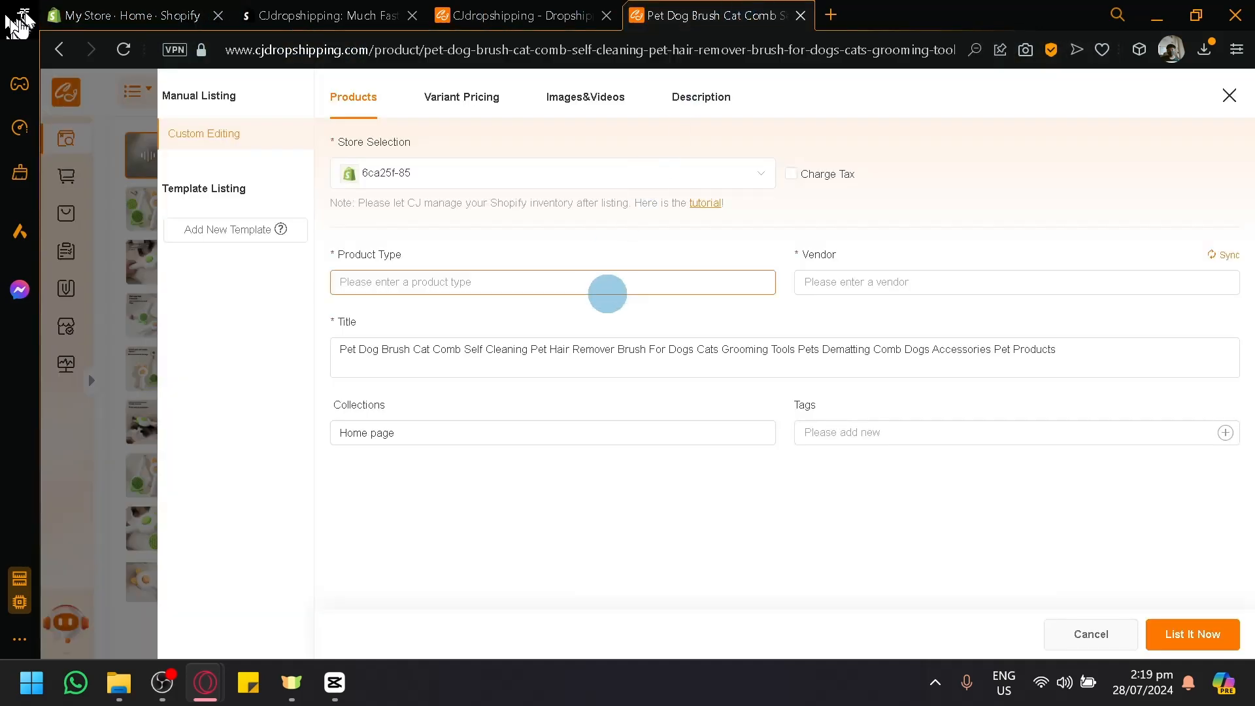
left_click(598, 294)
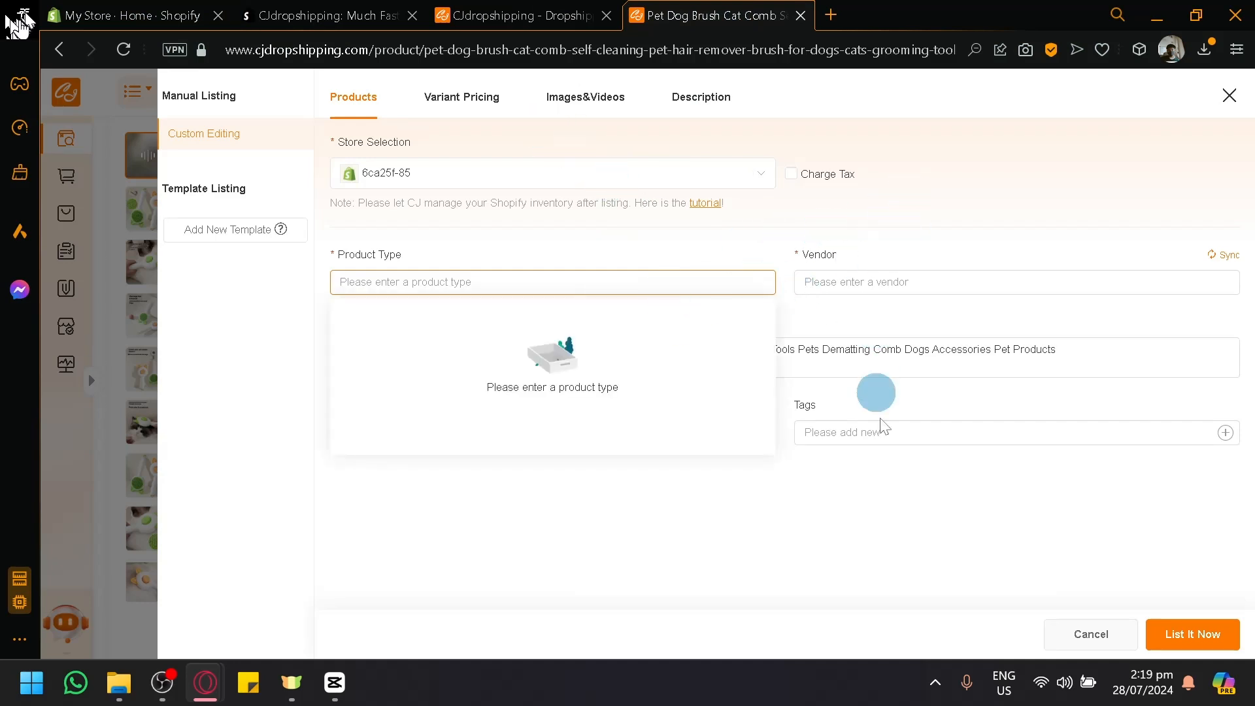
left_click(891, 487)
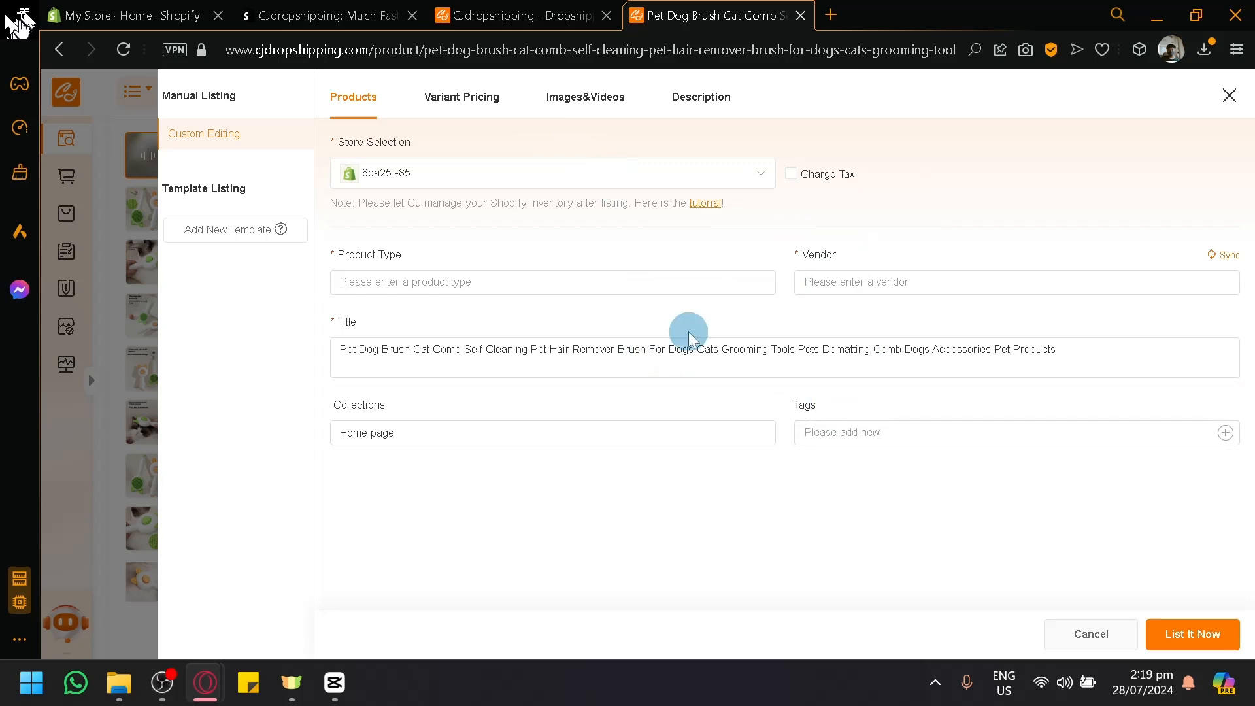
left_click(596, 288)
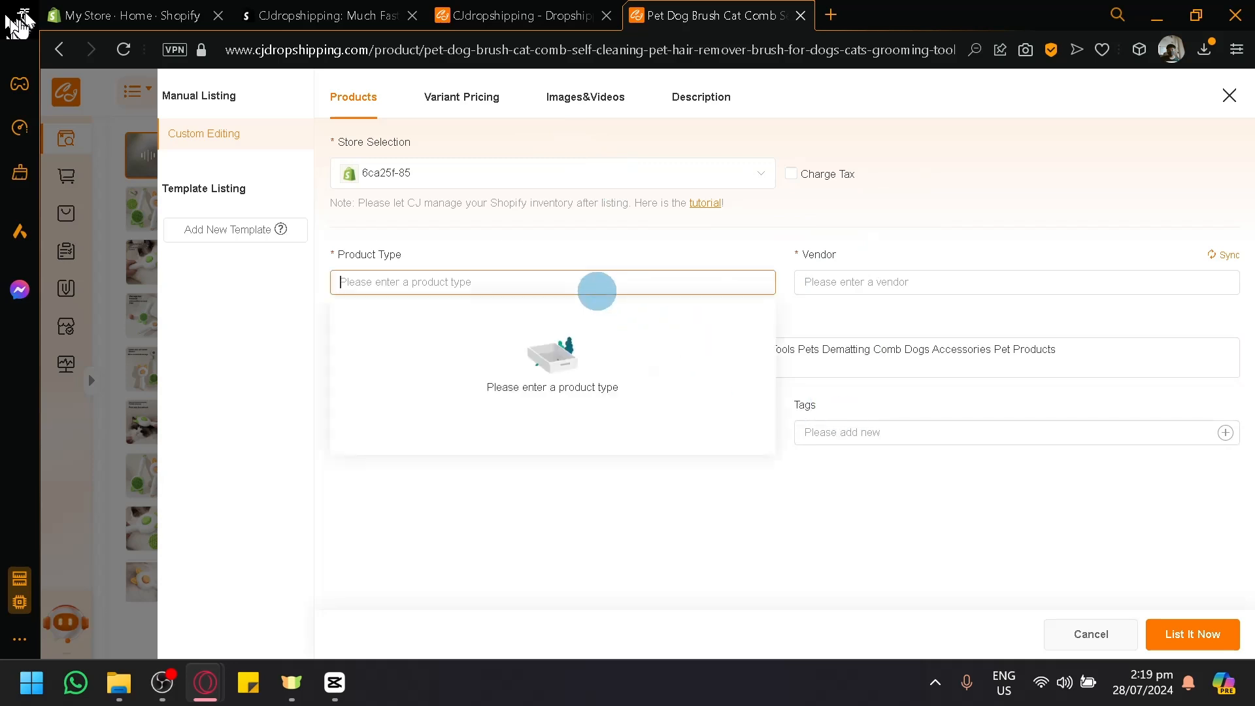
type("Pet accesories")
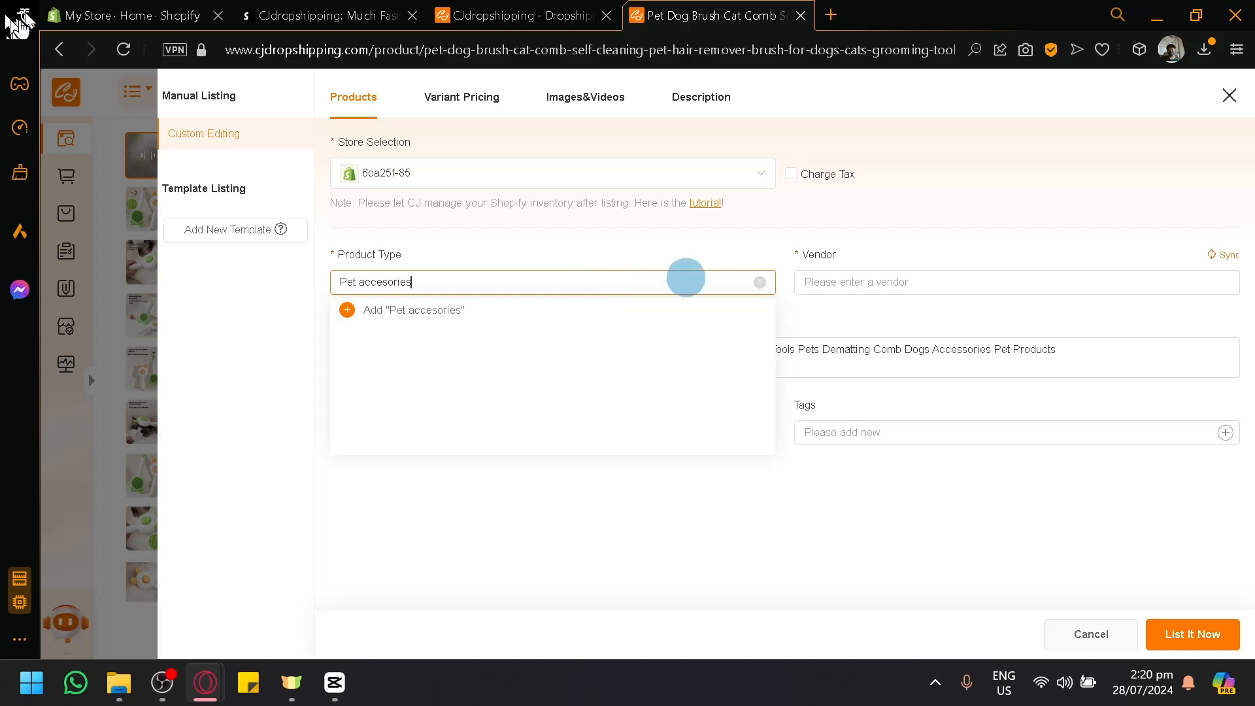
left_click(818, 283)
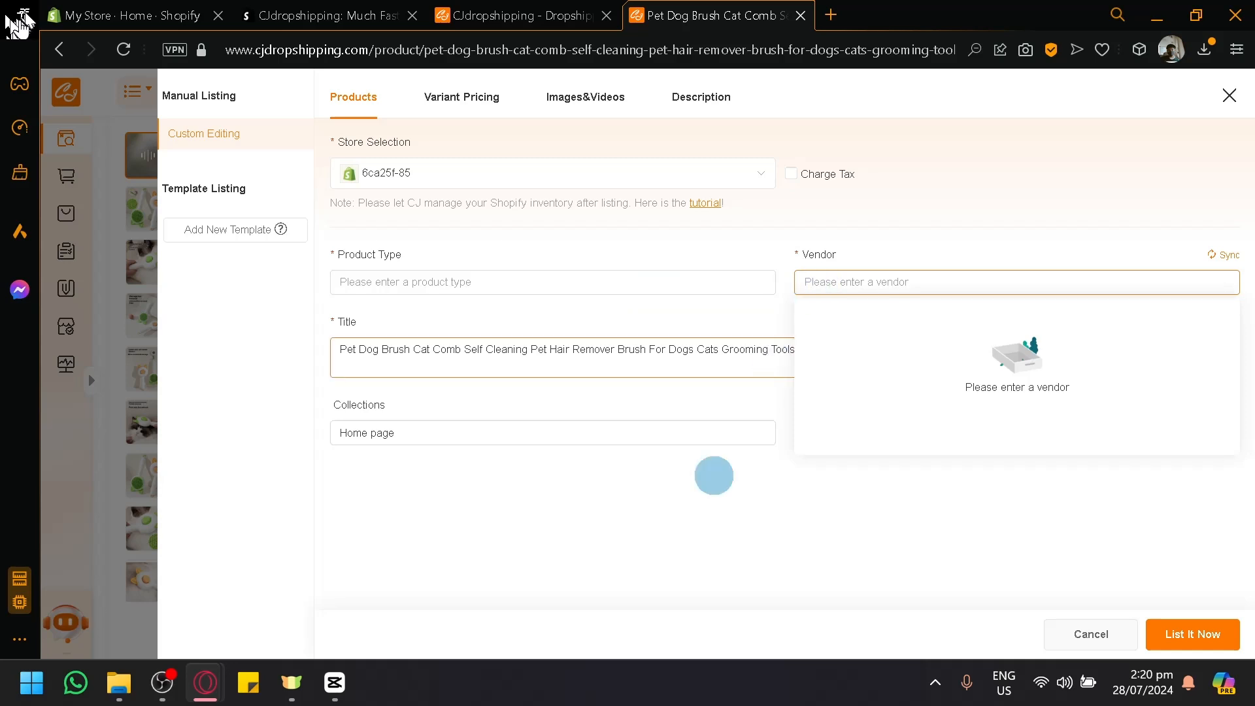
left_click(672, 561)
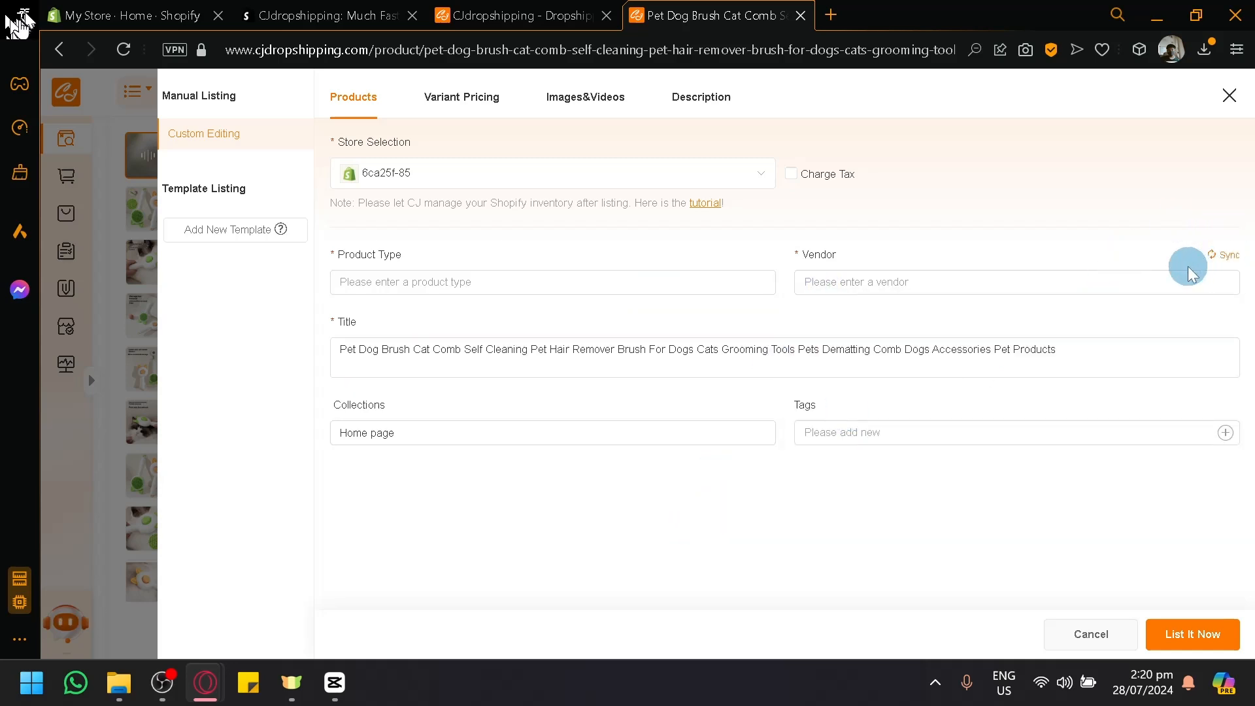
left_click(588, 275)
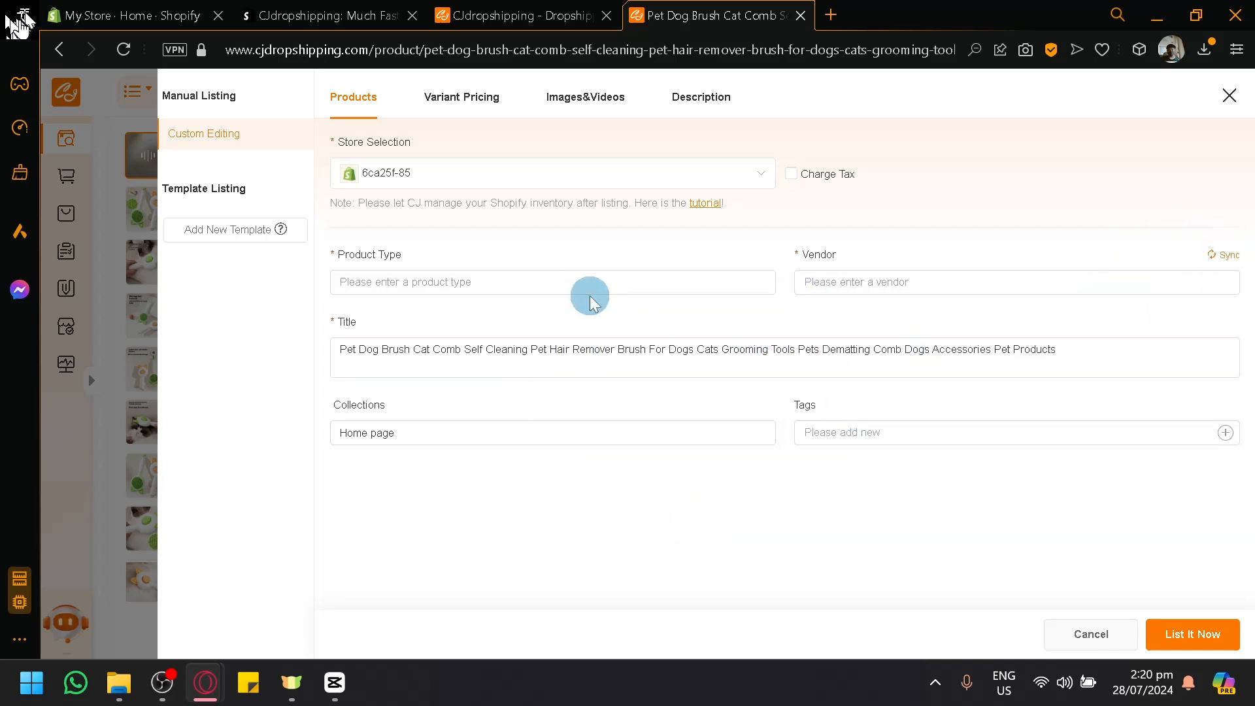
Step: Set the selling price of both the greenish and orange brush variants to 1000 PHP
left_click(475, 109)
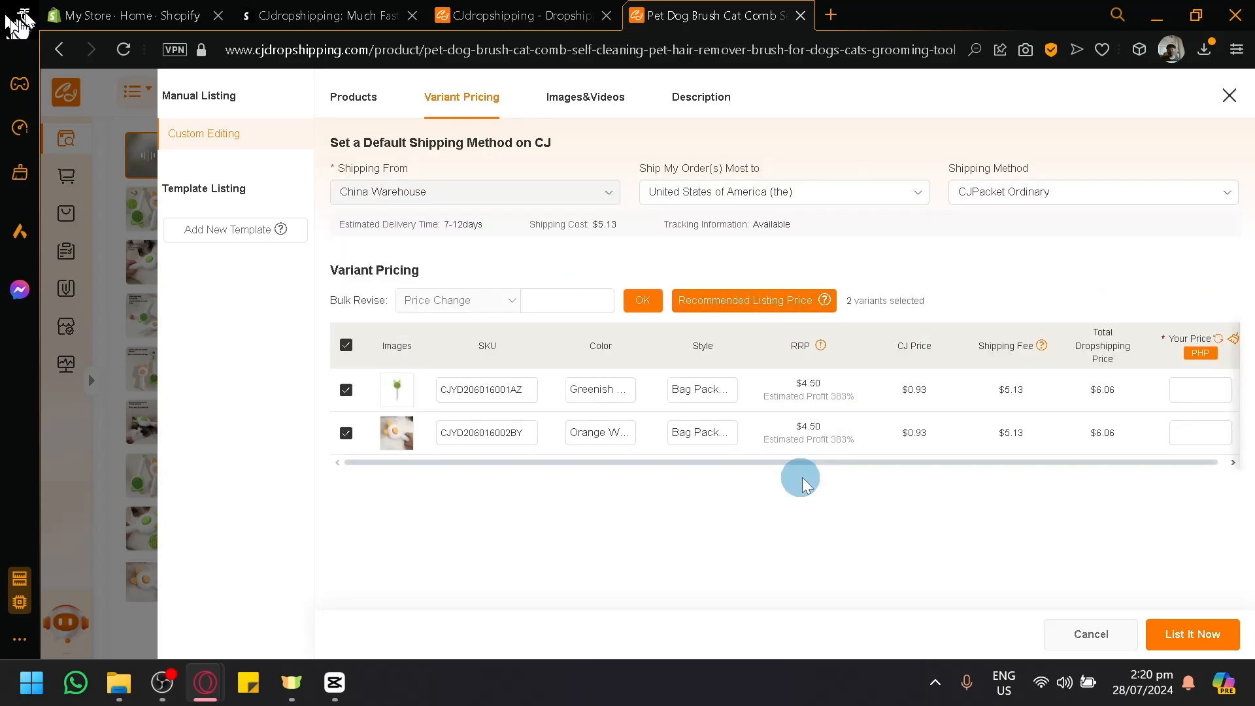
left_click(1188, 393)
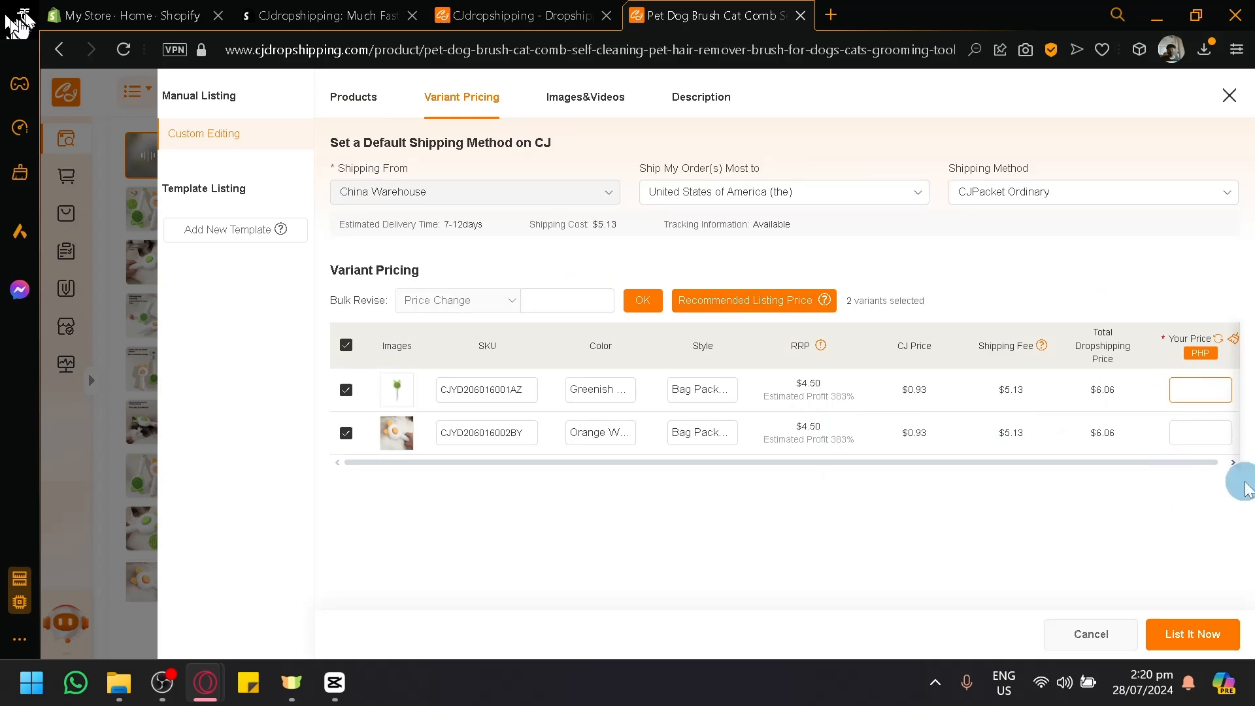
type("100")
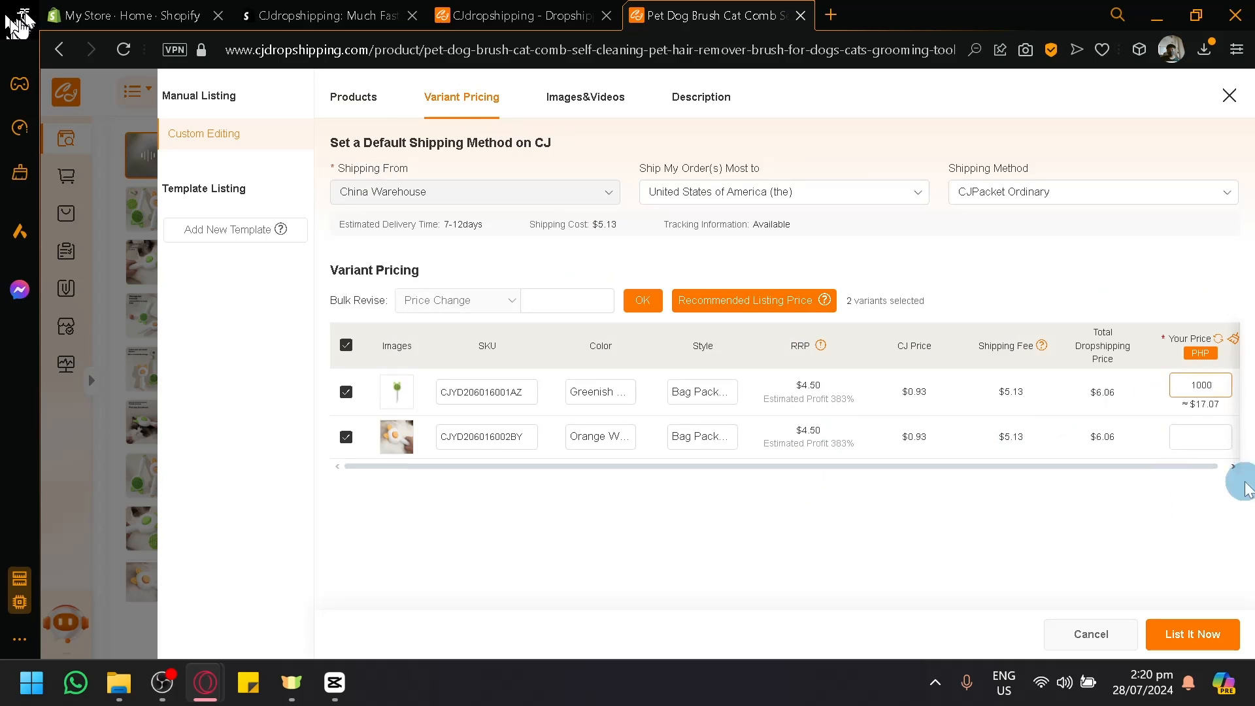
type("0")
key("Tab")
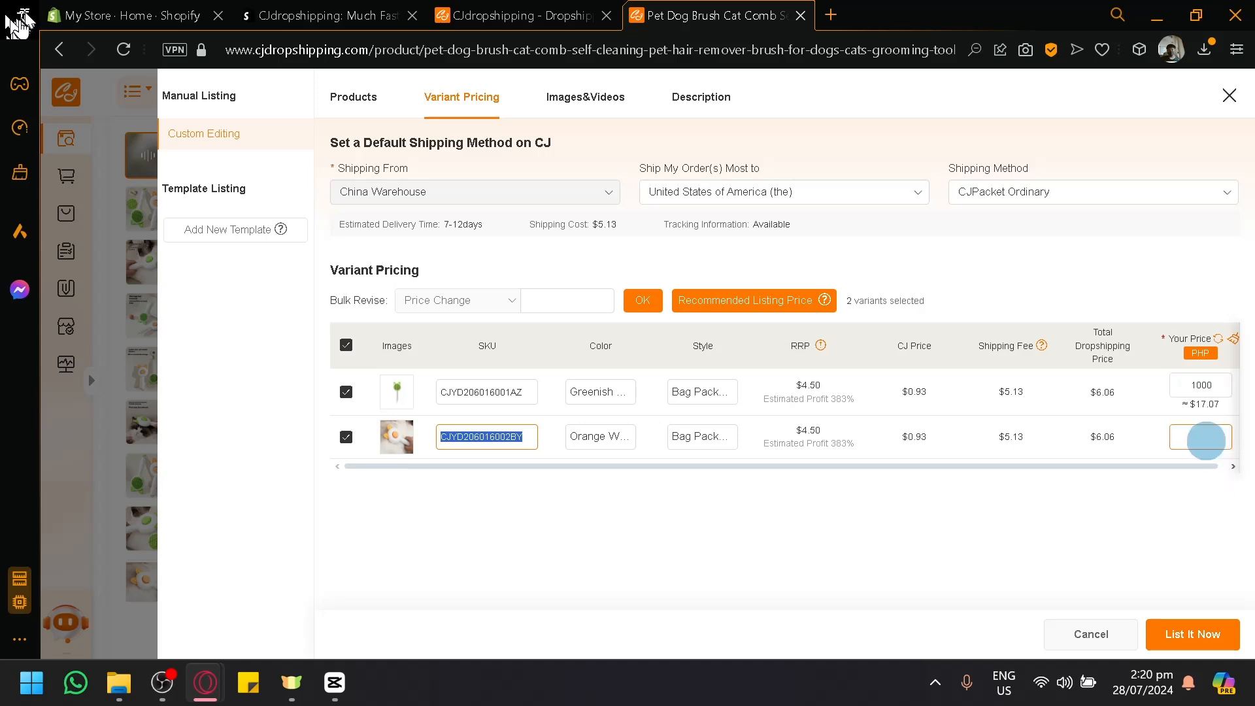
left_click(1203, 437)
type("1000")
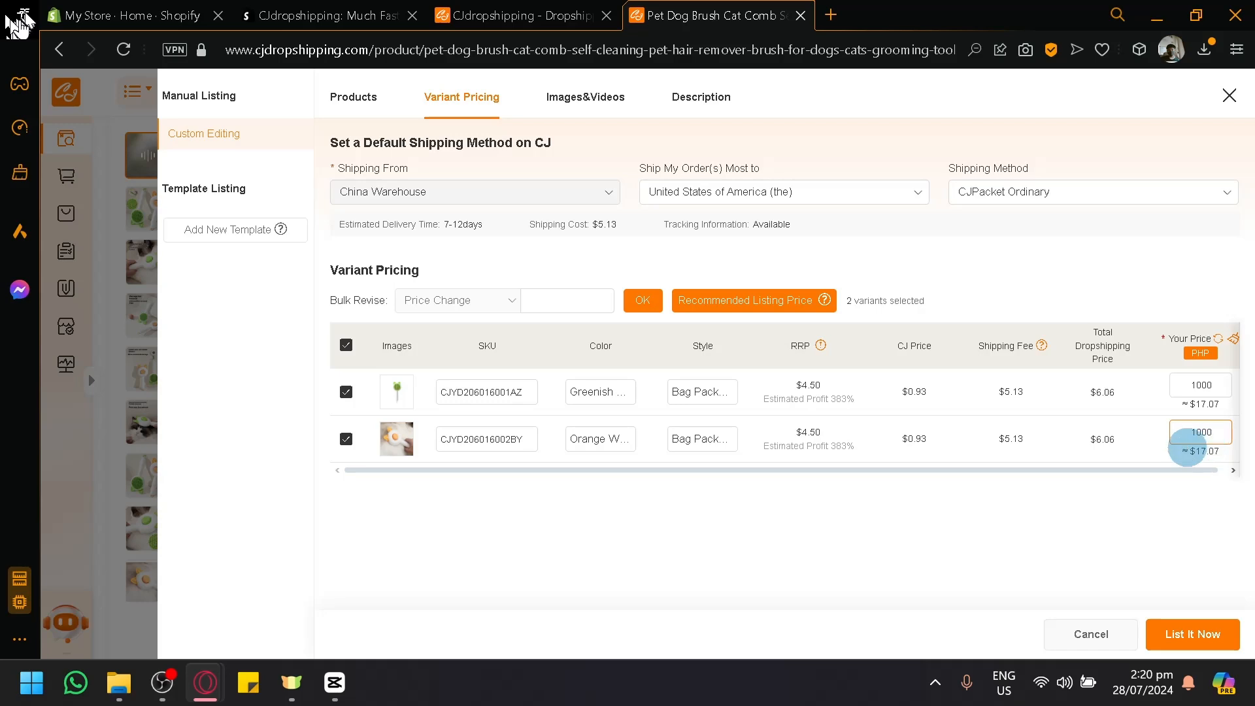
left_click(1153, 503)
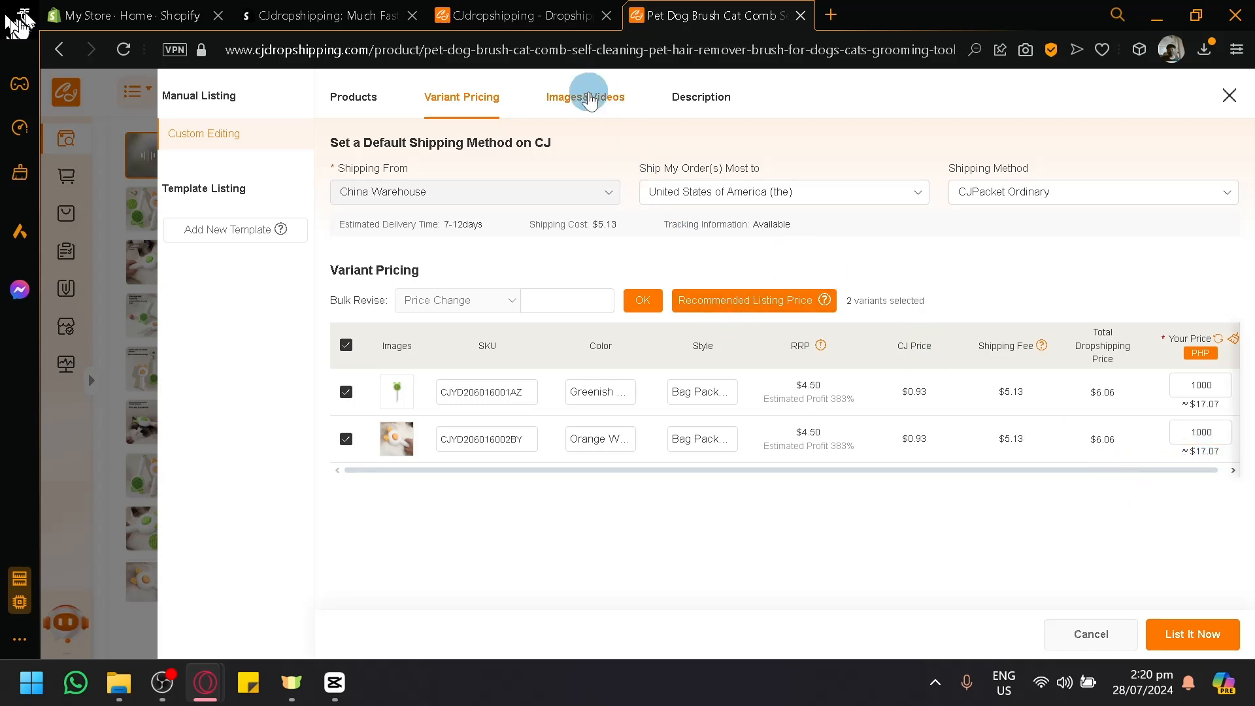
Step: Review the listing's images, available video and description content
left_click(590, 99)
scroll(673, 418, "down", 5)
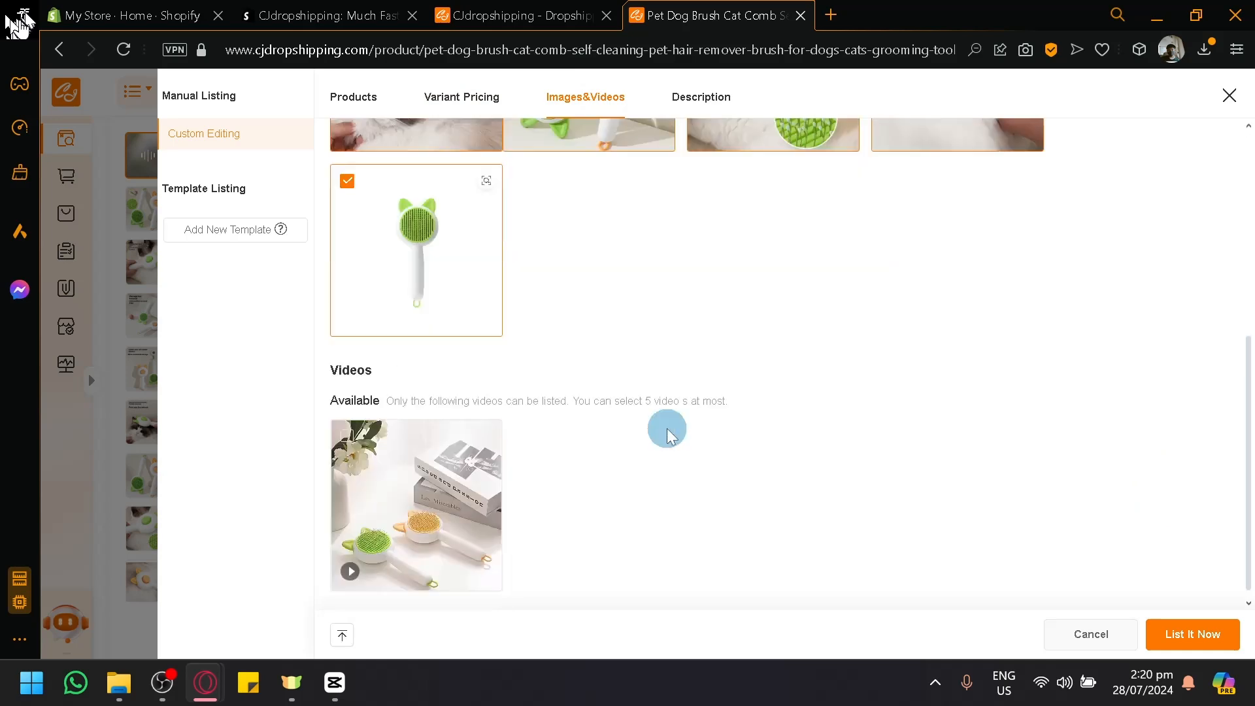
scroll(667, 436, "up", 5)
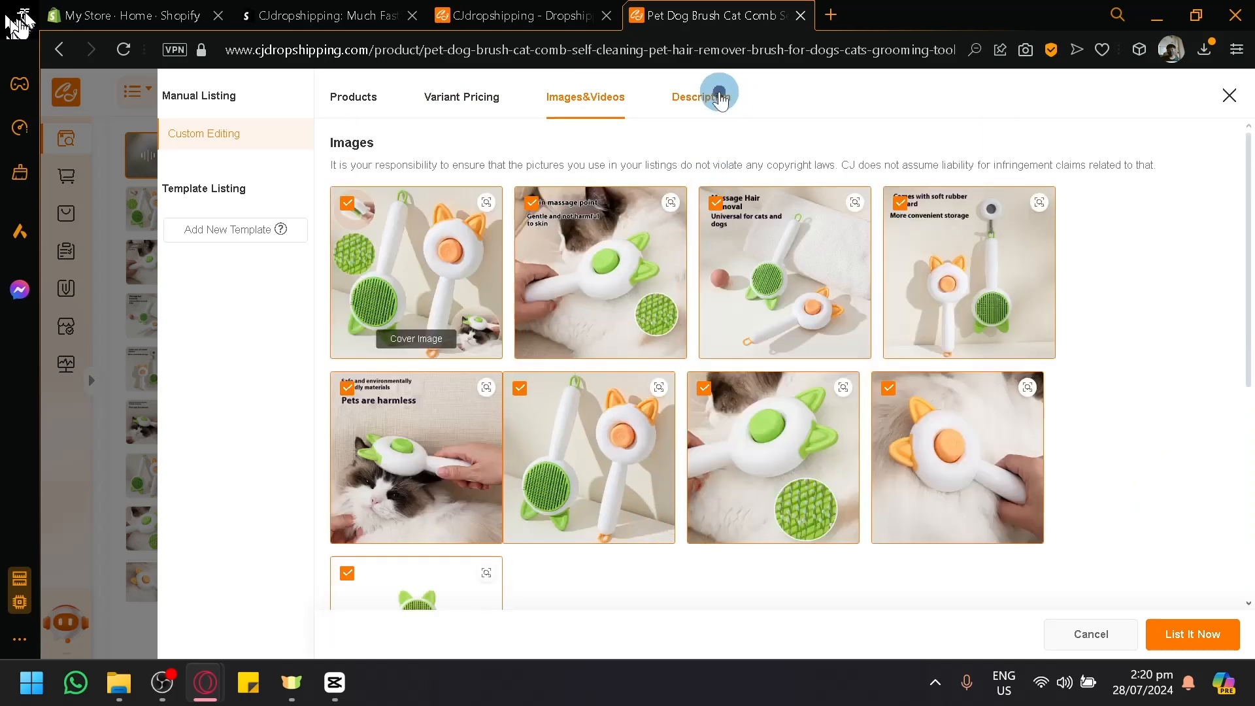
left_click(719, 98)
scroll(673, 327, "down", 10)
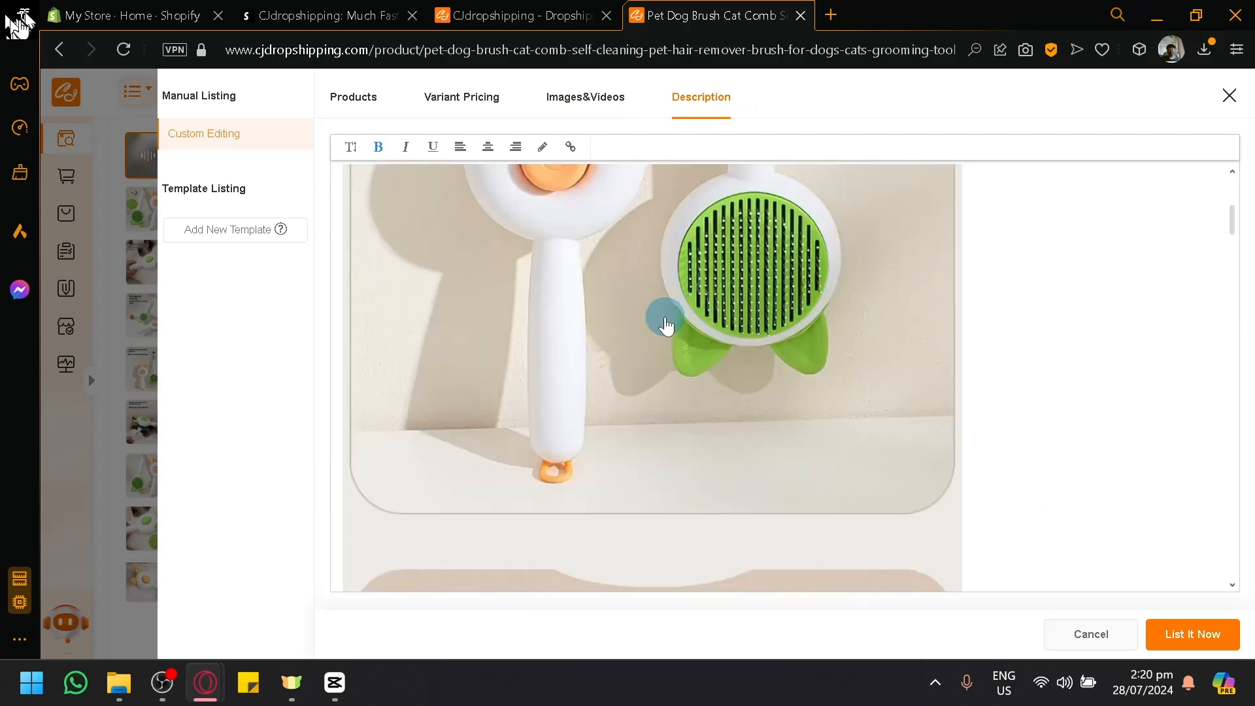
scroll(665, 316, "up", 10)
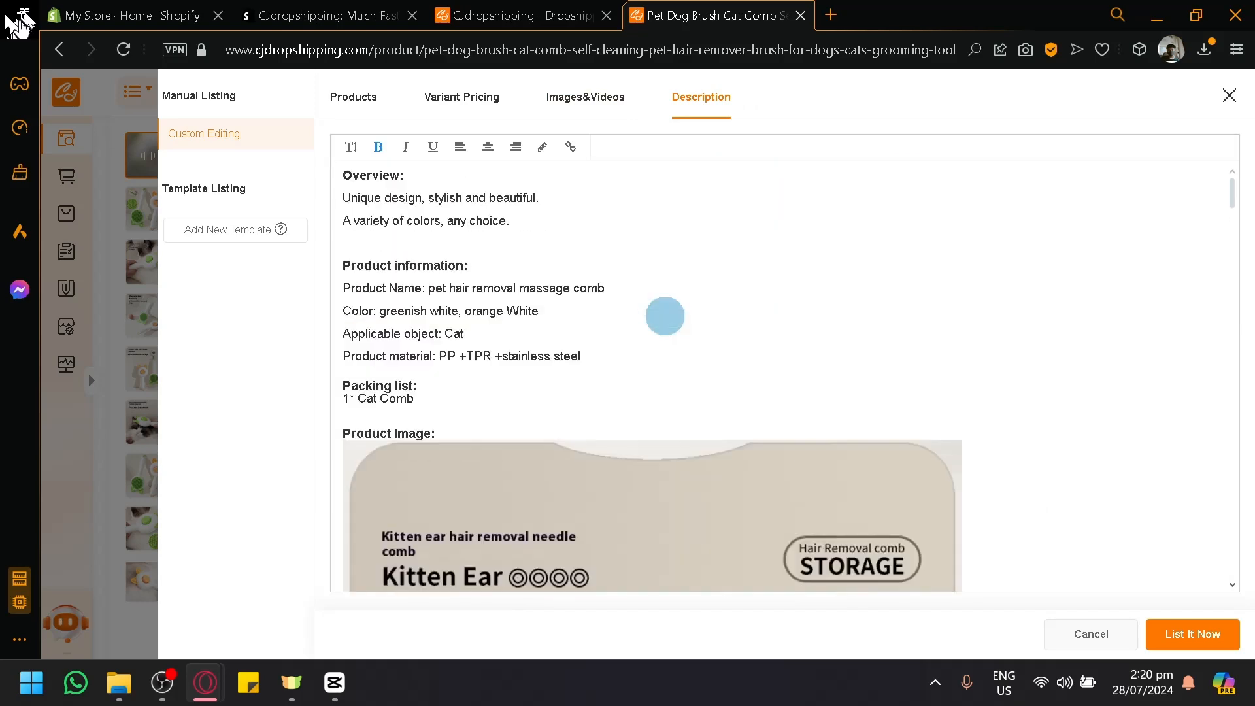
scroll(661, 317, "down", 10)
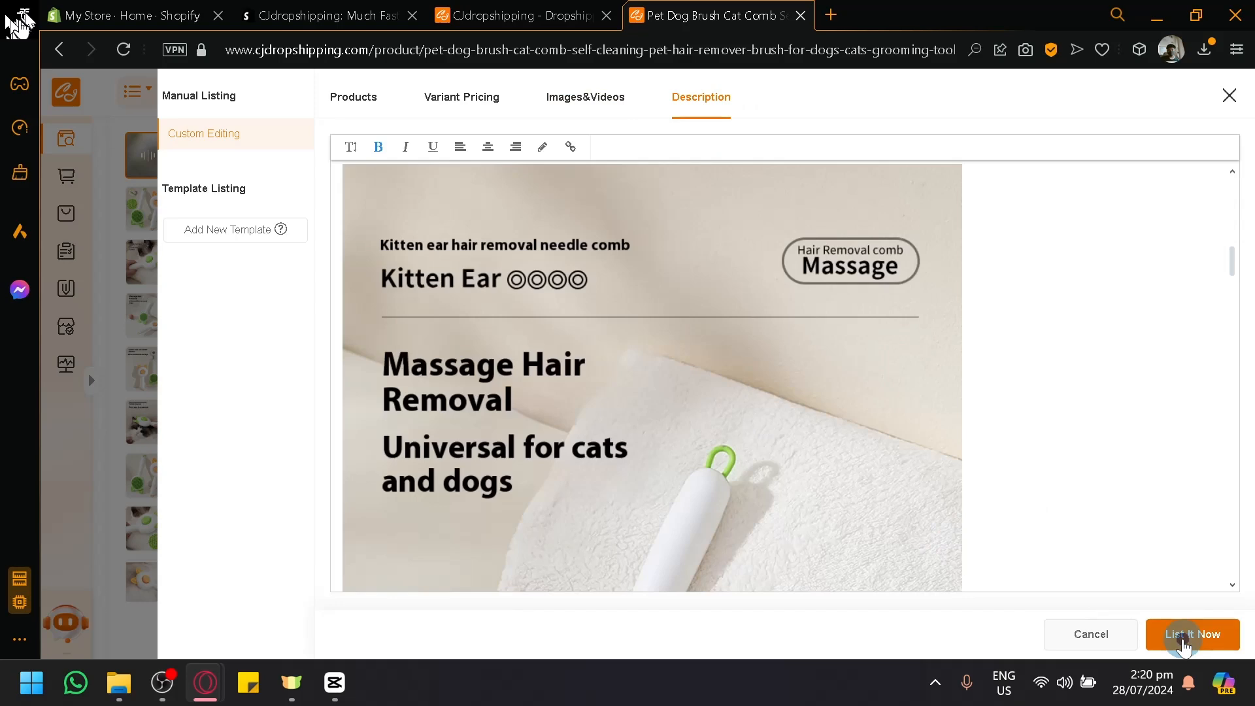
Step: Try to submit the listing, and check the product details and variant pricing for missing required information
left_click(1185, 644)
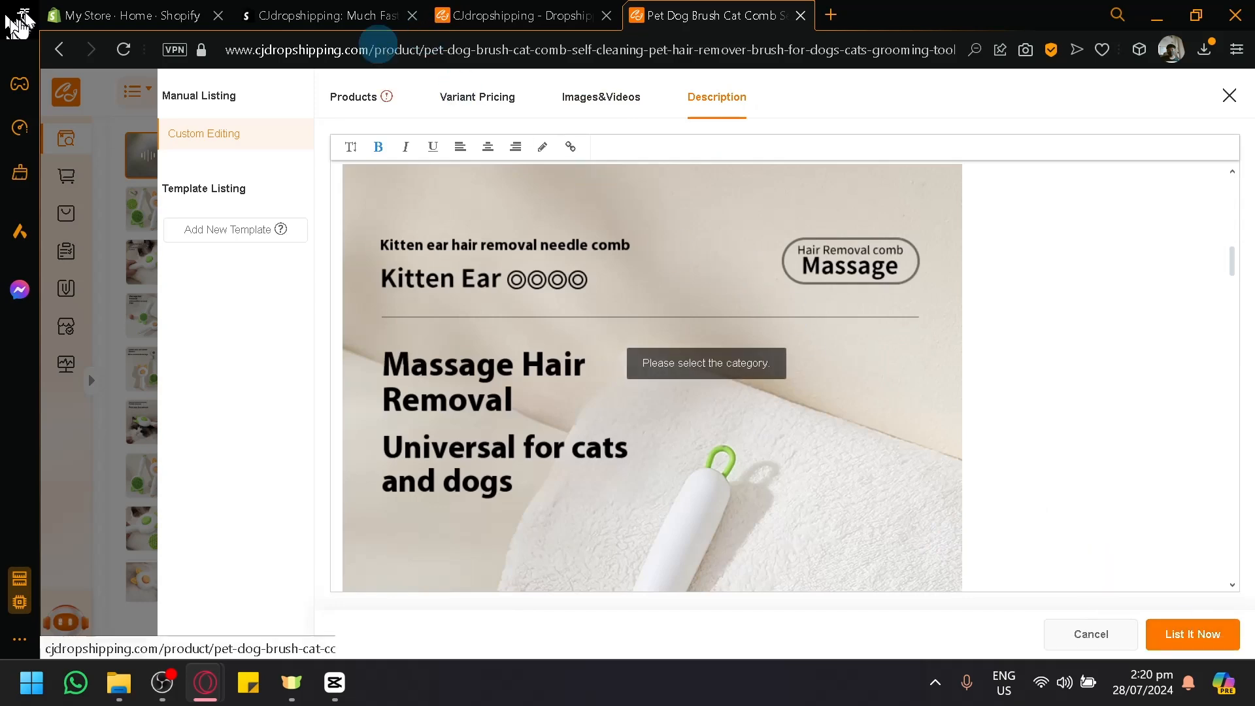
left_click(389, 96)
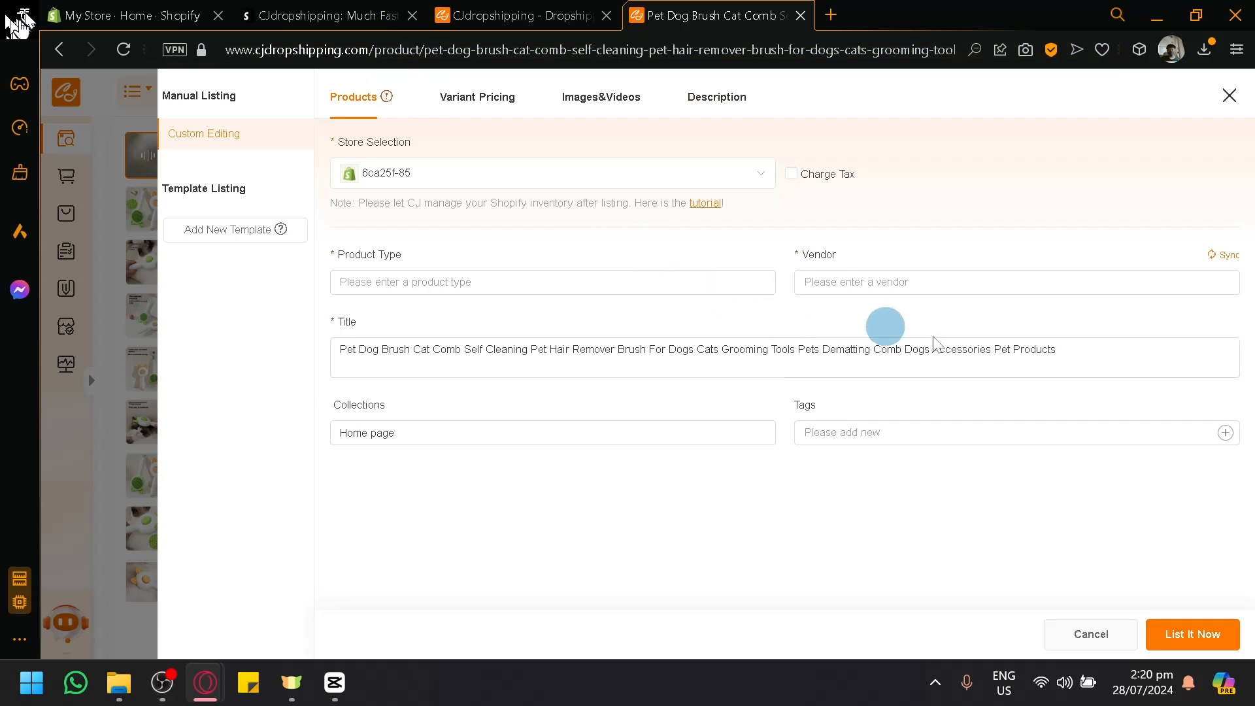
left_click(822, 434)
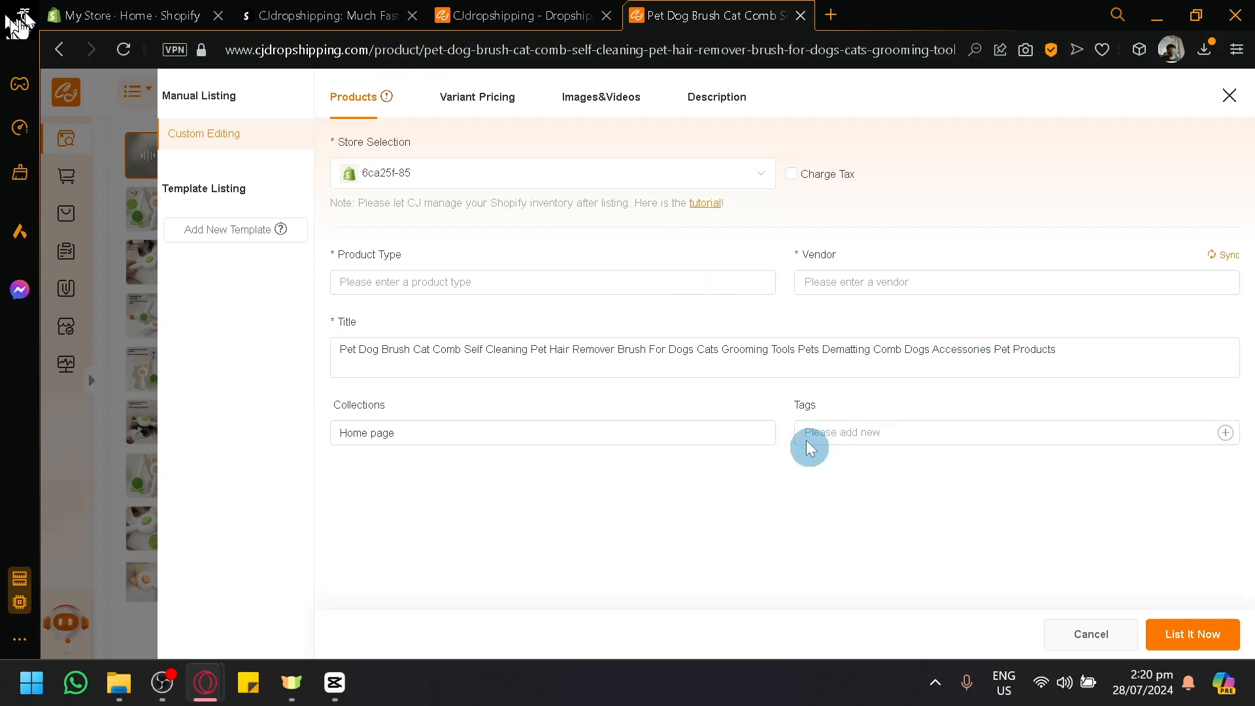
left_click(500, 104)
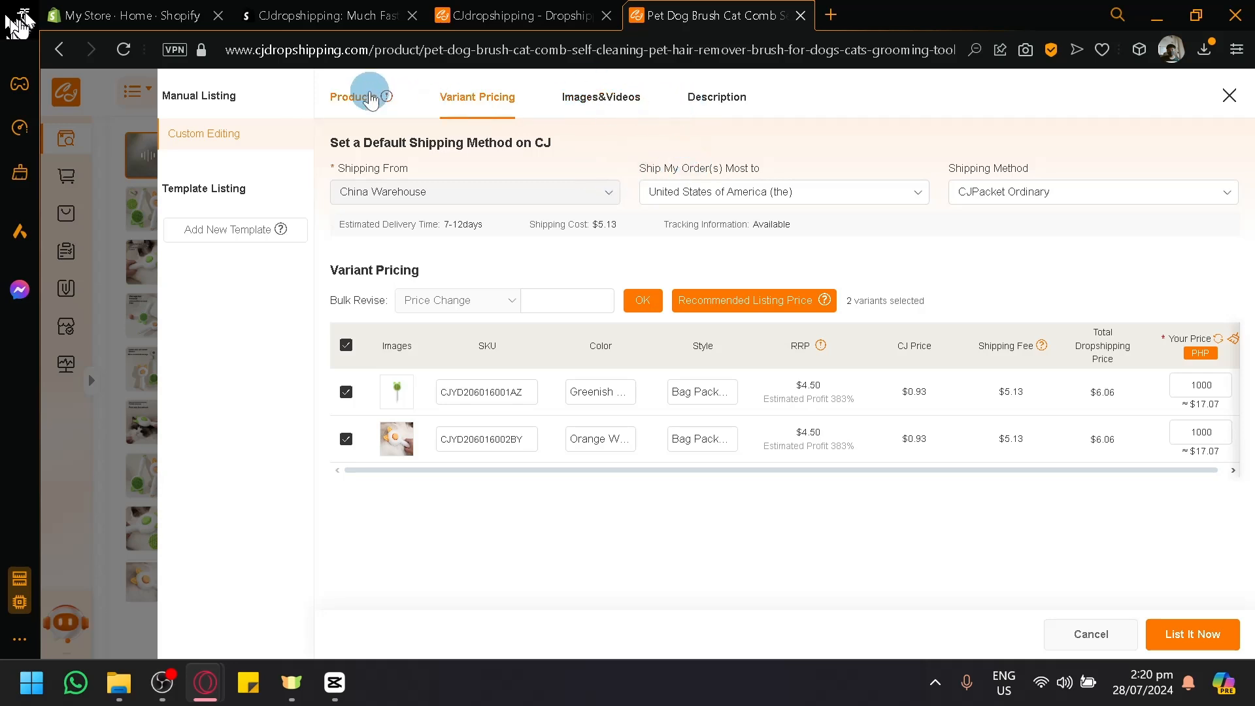
Step: Add cj as the vendor in the listing's product details
left_click(371, 100)
left_click(861, 283)
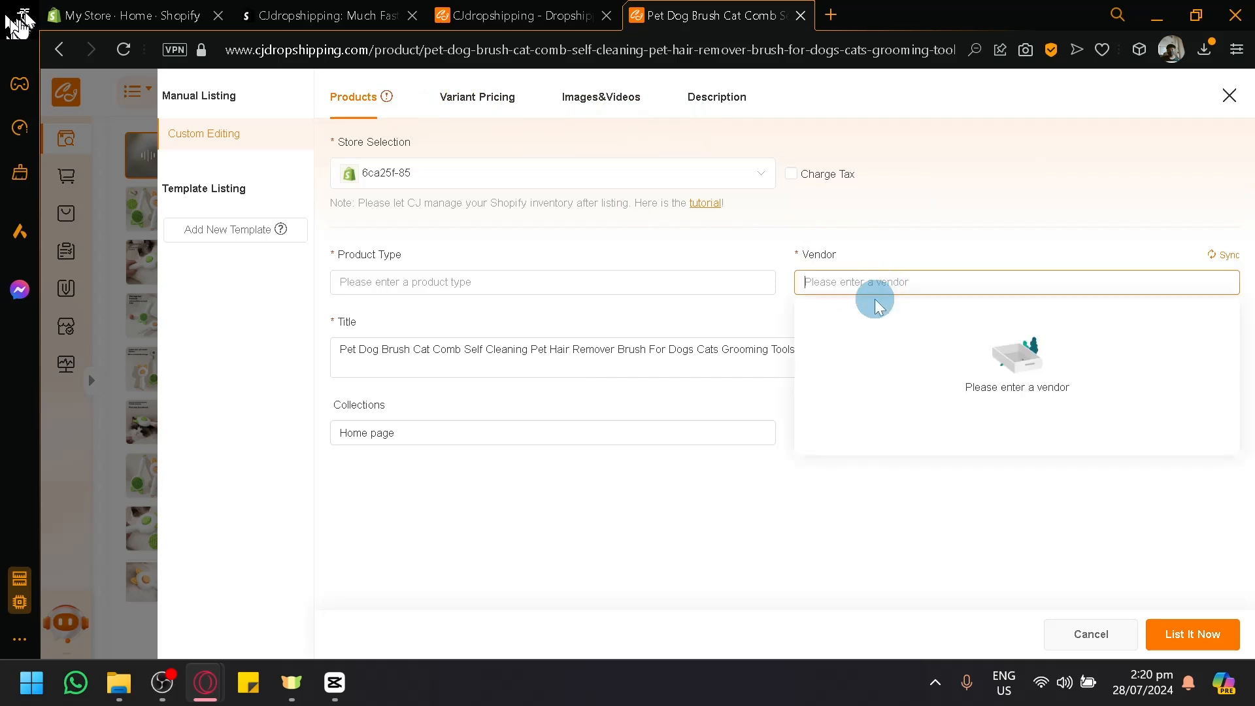
type("c")
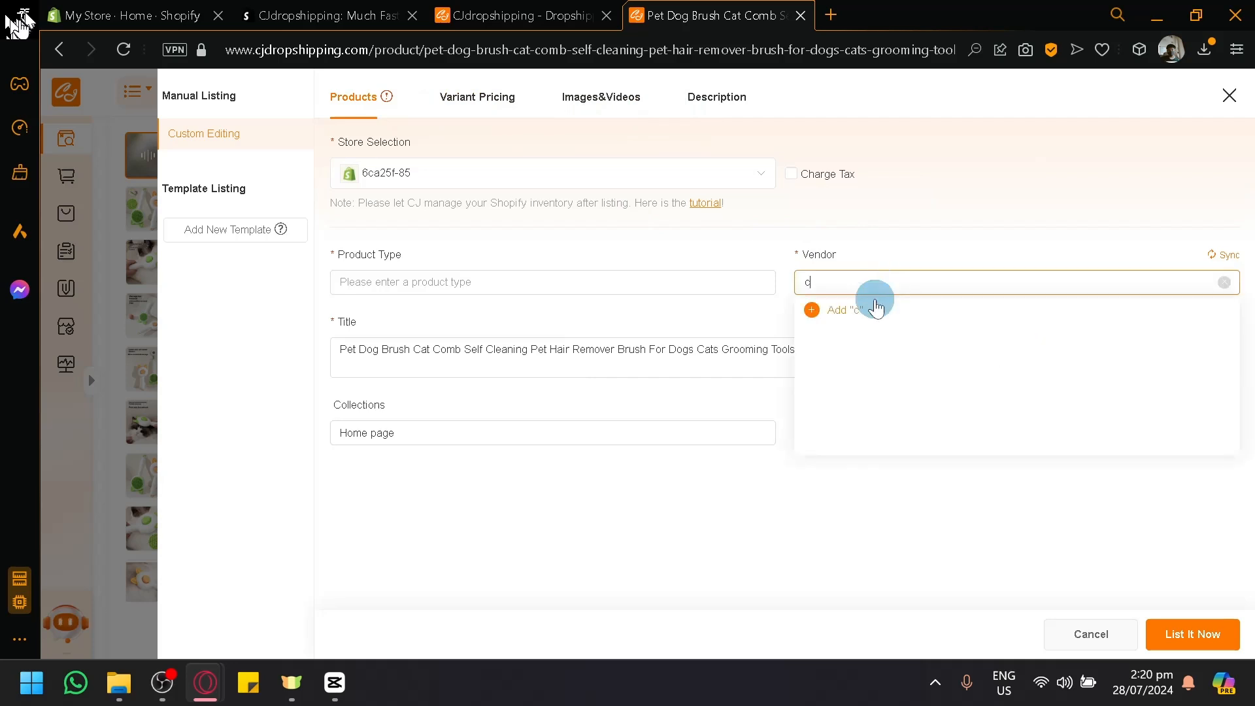
type("j")
left_click(876, 309)
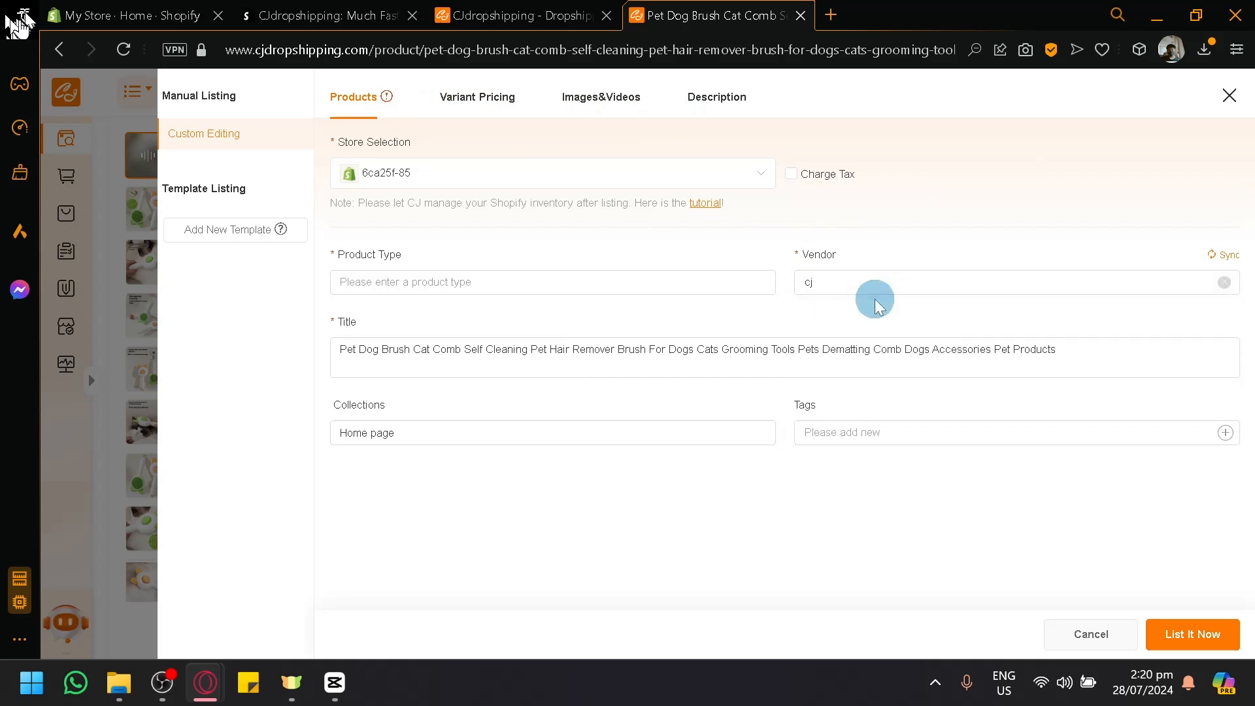
Step: Add pro as the product type and submit the pet brush listing to the store
left_click(723, 282)
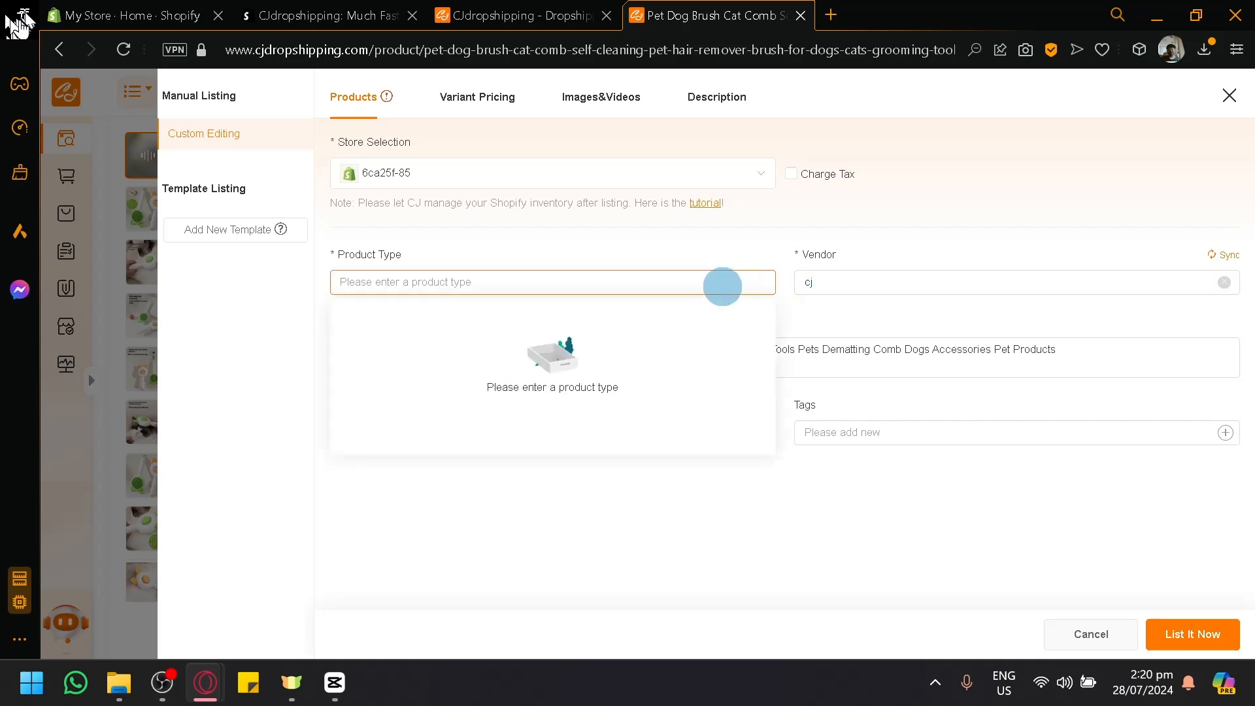
type("pro")
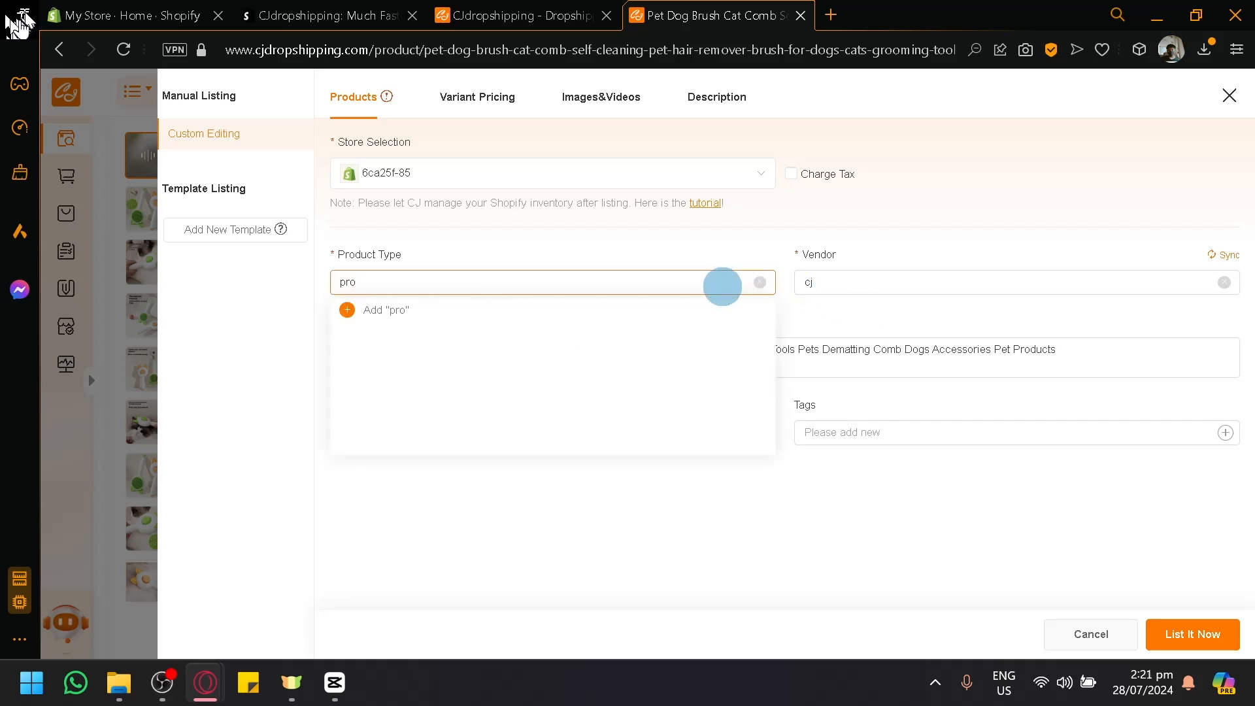
left_click(702, 309)
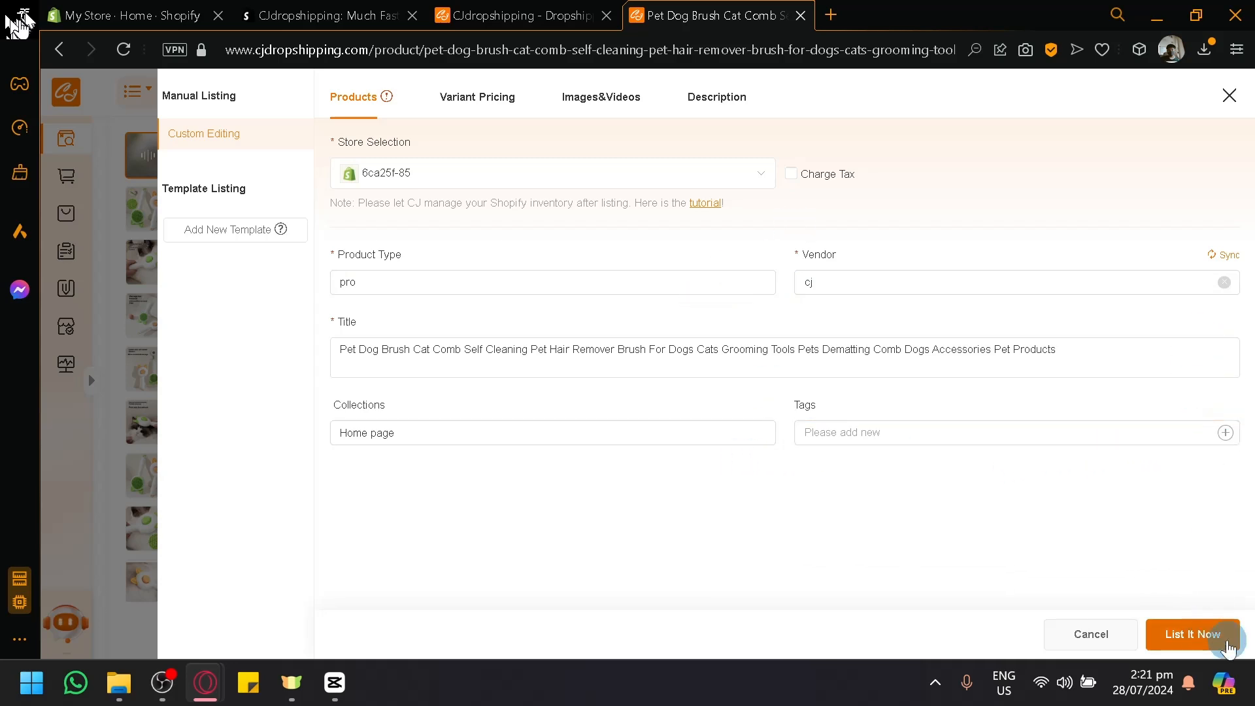
left_click(1229, 647)
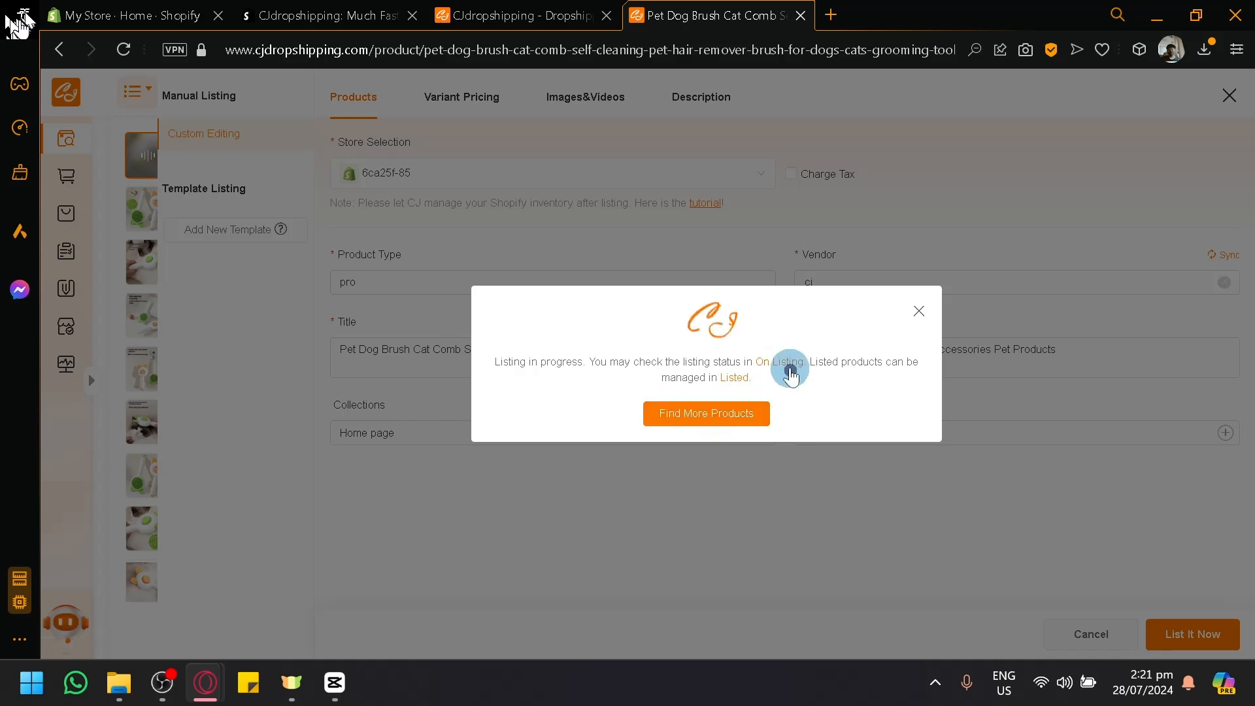
Step: Open the On Listing status page in CJdropshipping, and check the product list in the Shopify admin for the pet brush
left_click(791, 365)
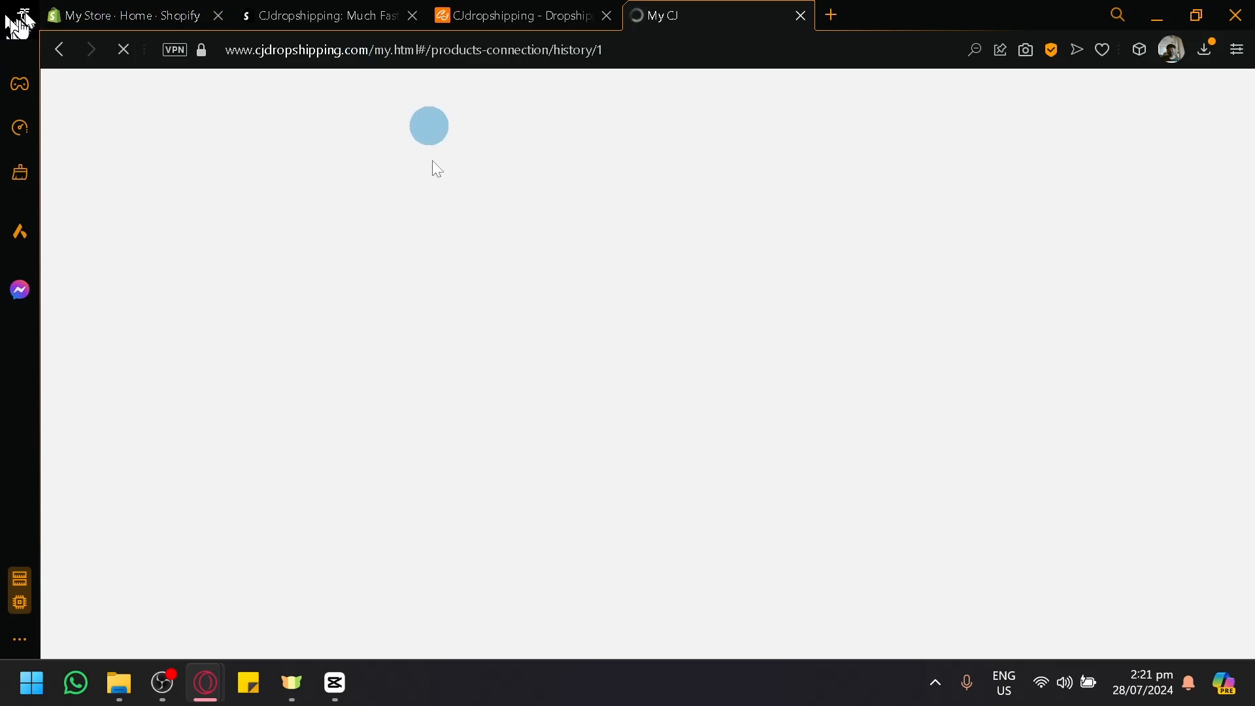
left_click(190, 12)
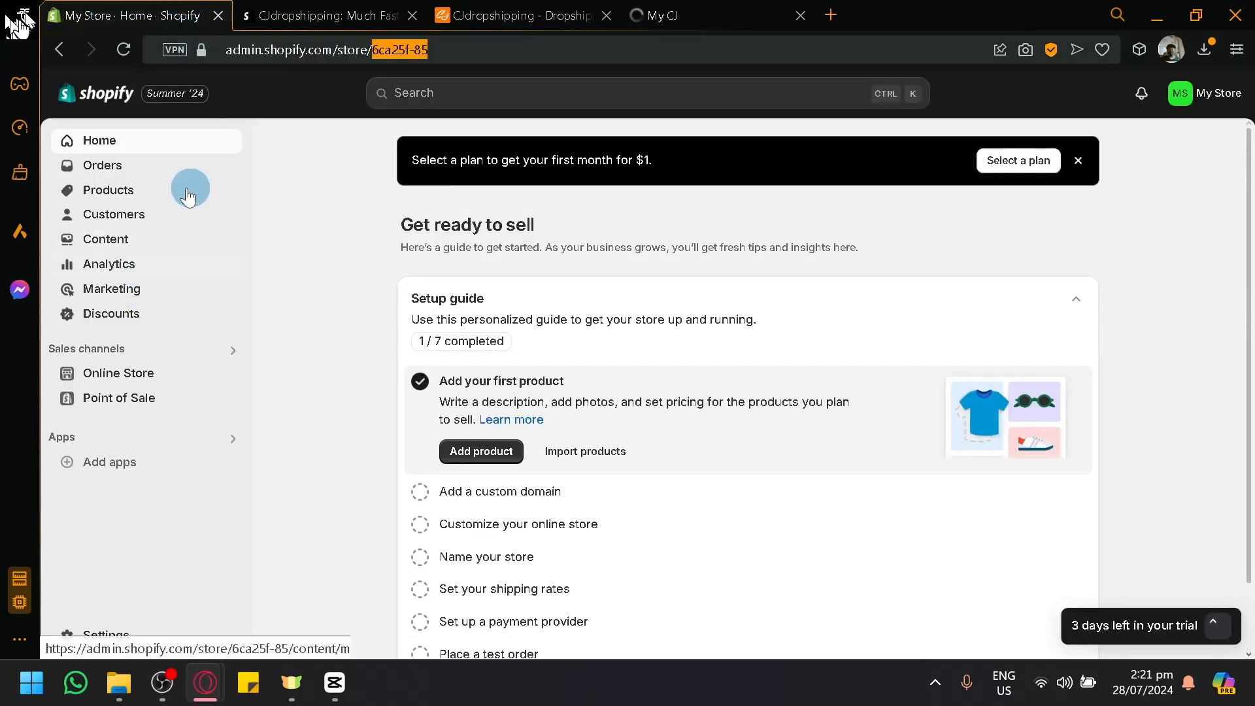
left_click(739, 13)
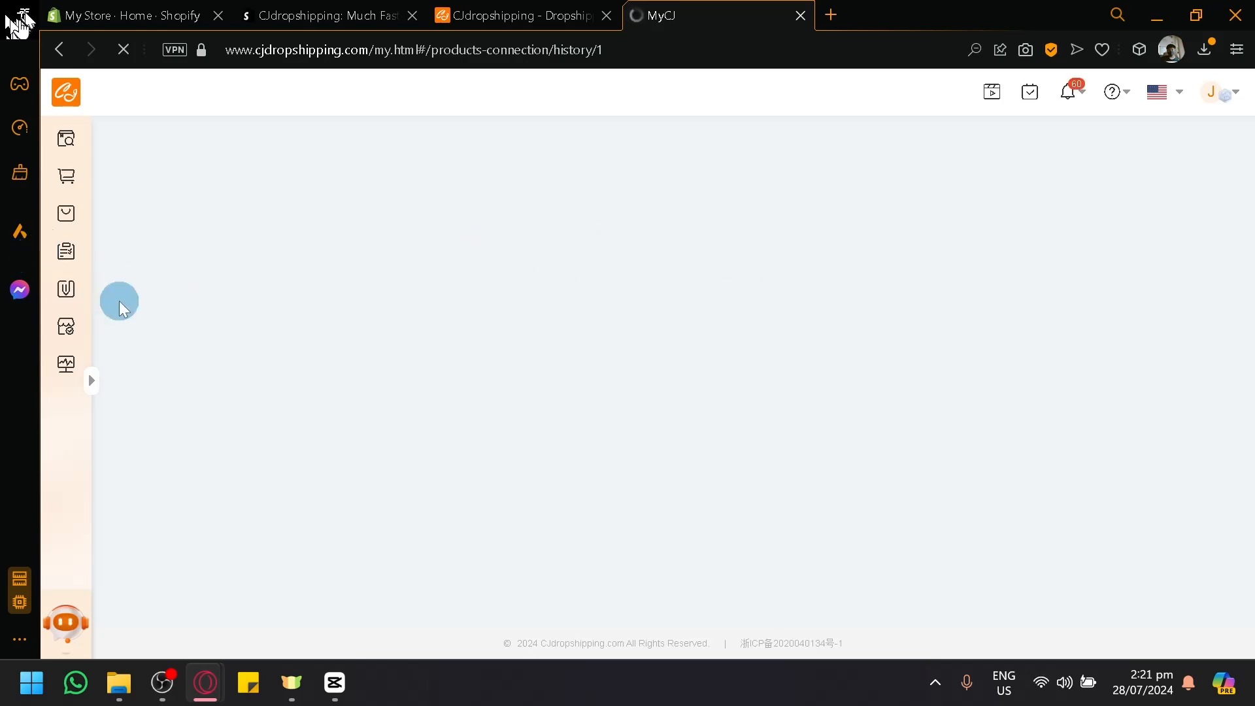
left_click(108, 8)
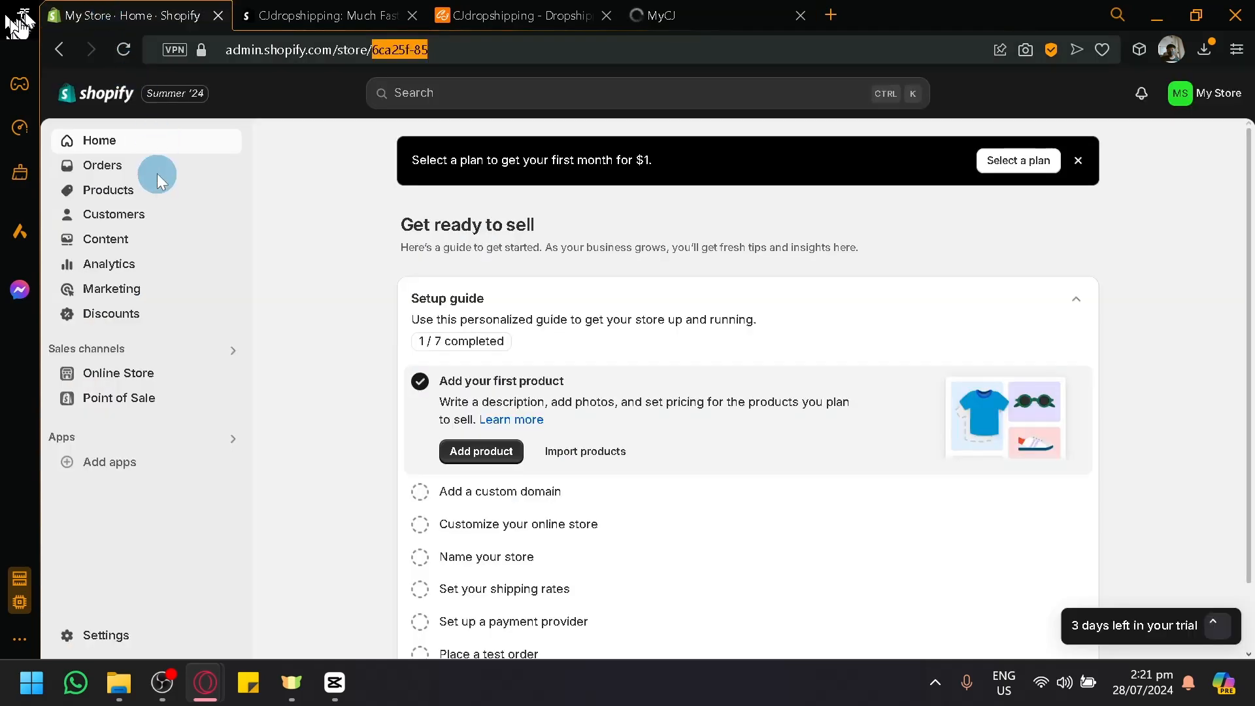
left_click(89, 200)
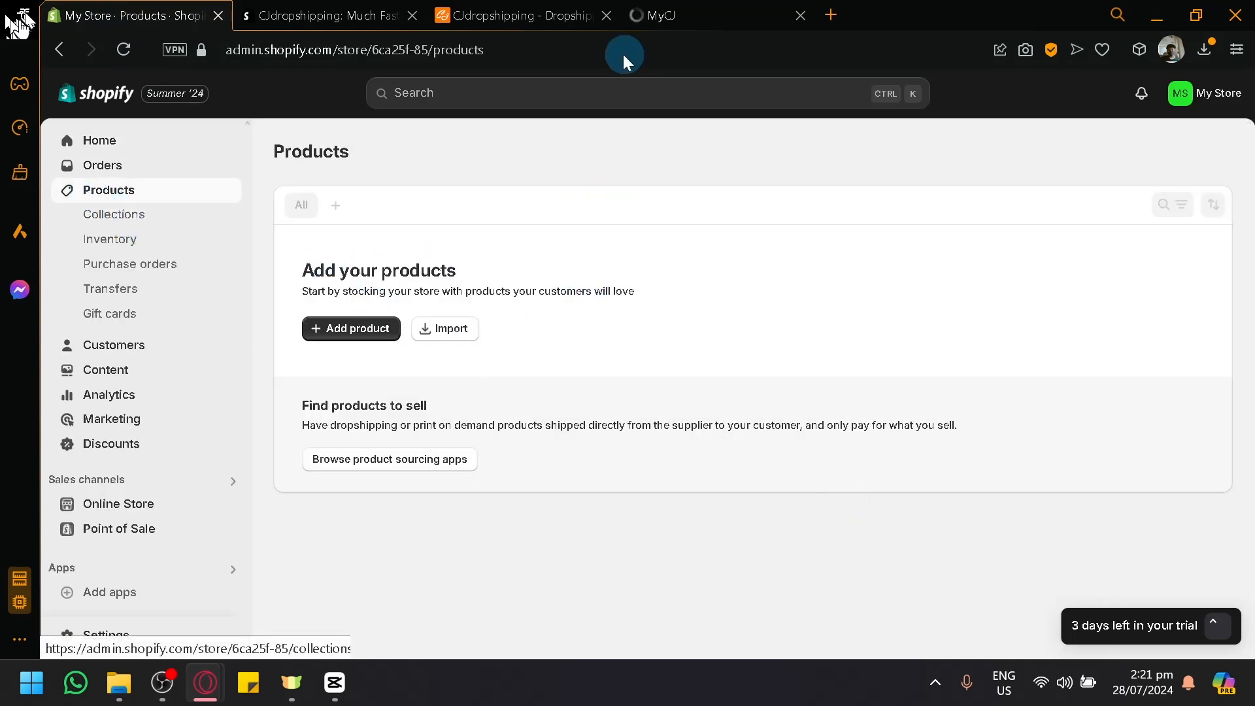
Step: Check the On Listing and Listed records in CJdropshipping for the pet brush, and check the product list in the Shopify admin
left_click(663, 9)
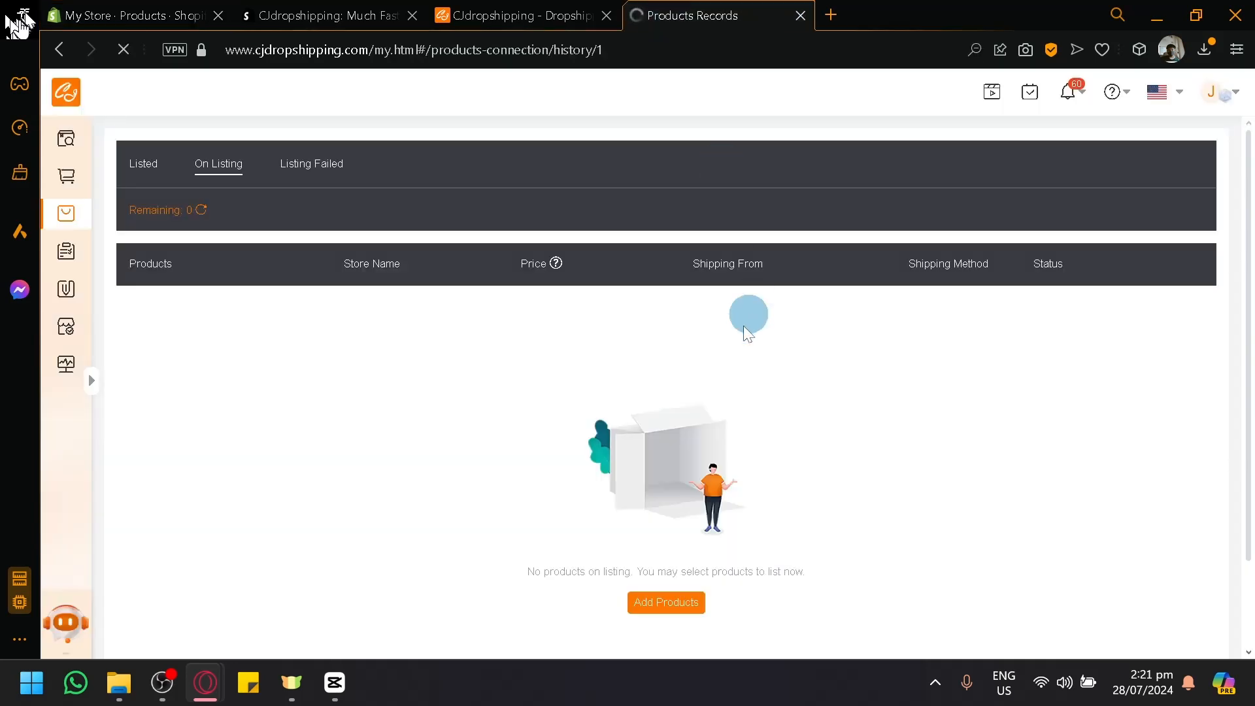
scroll(400, 325, "down", 2)
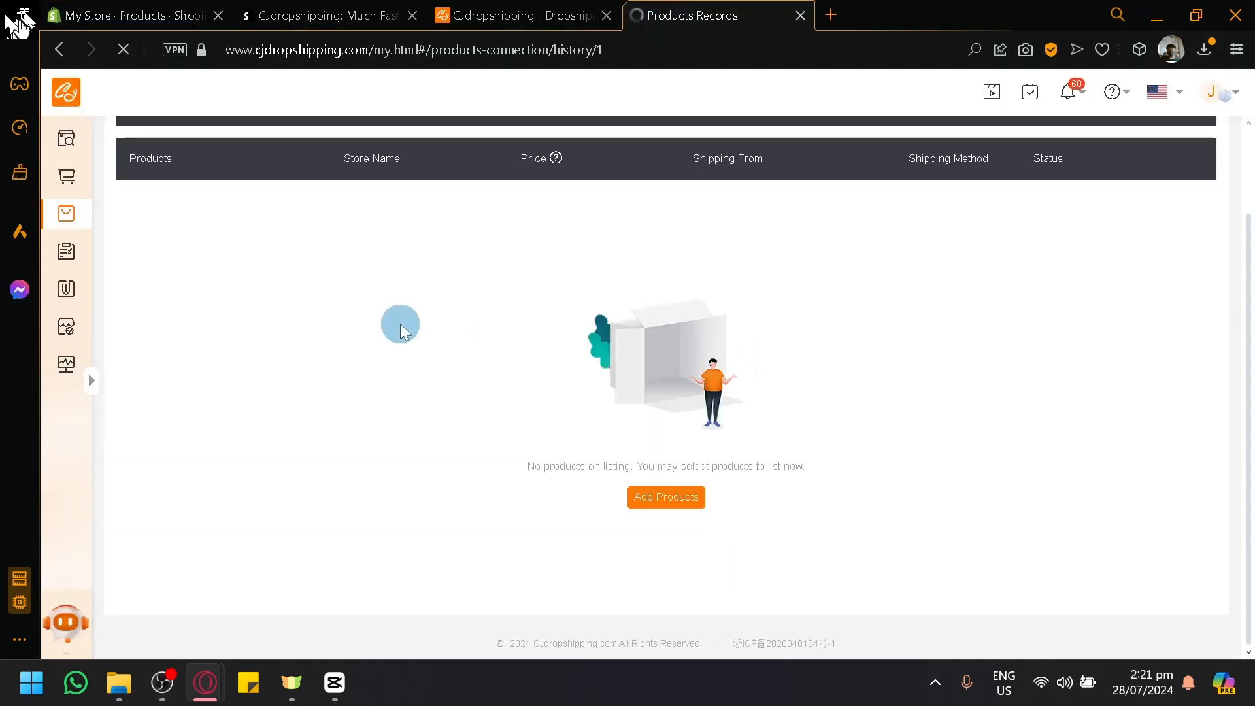
scroll(400, 325, "up", 2)
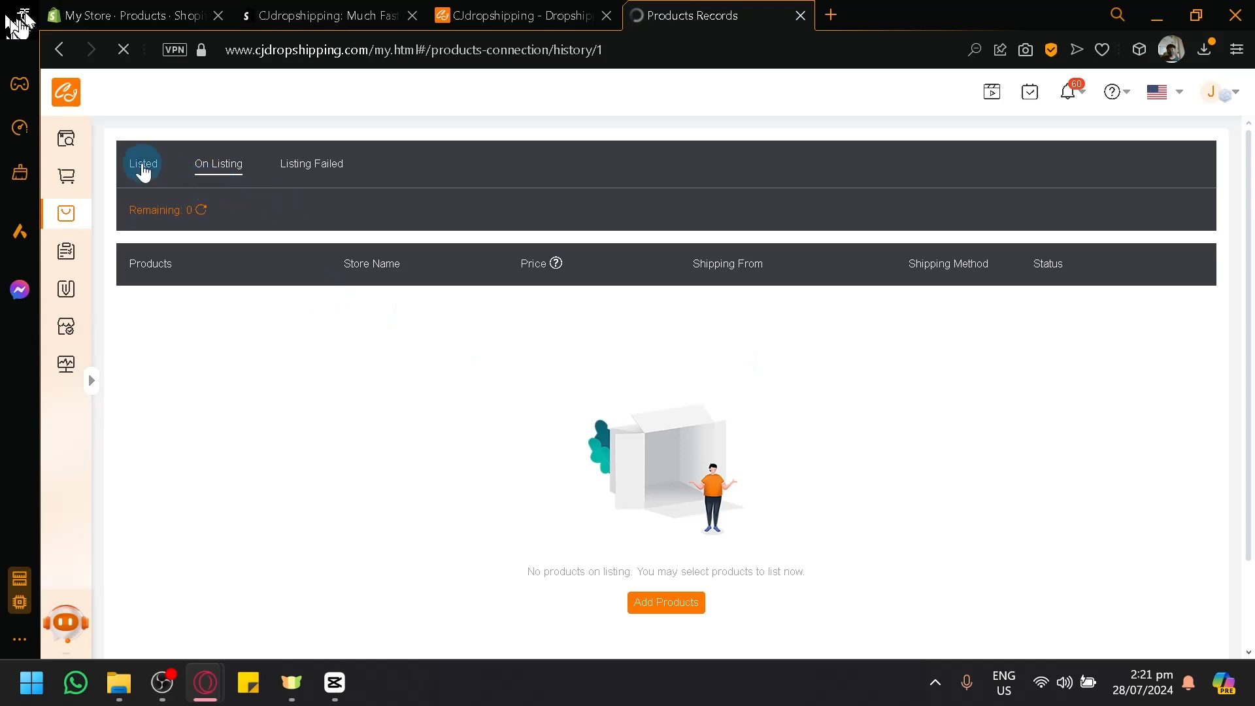
left_click(143, 170)
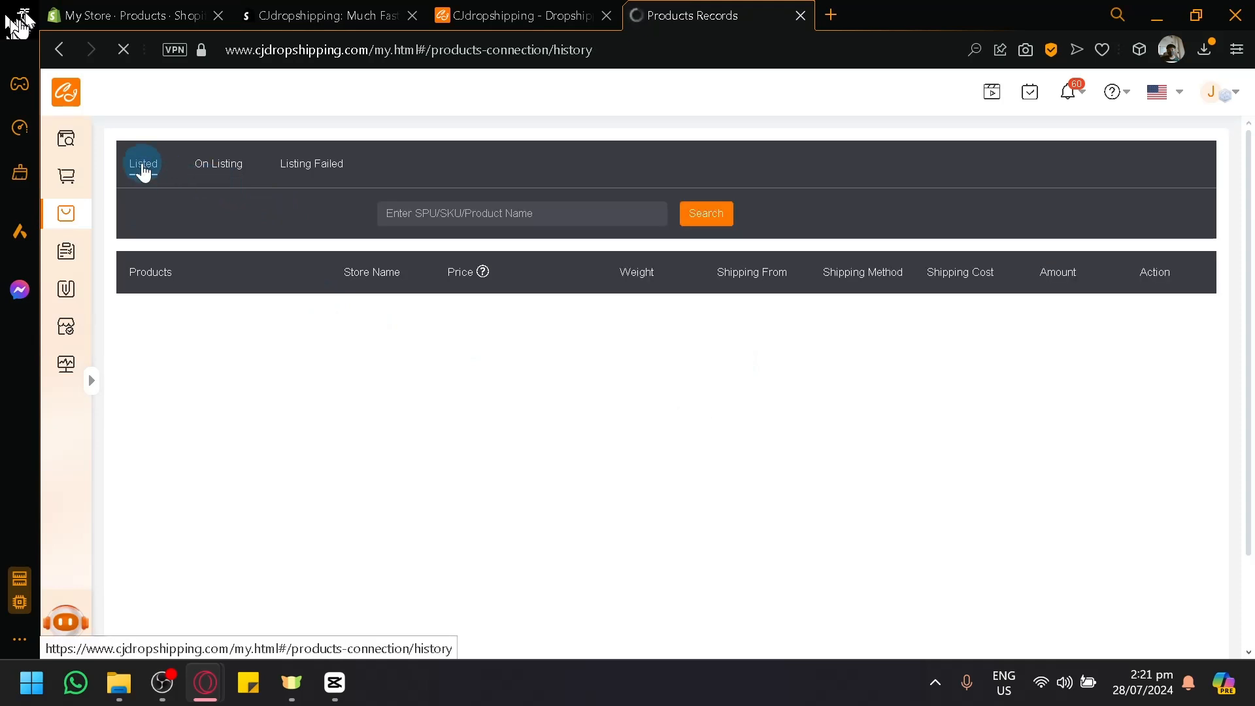
left_click(328, 383)
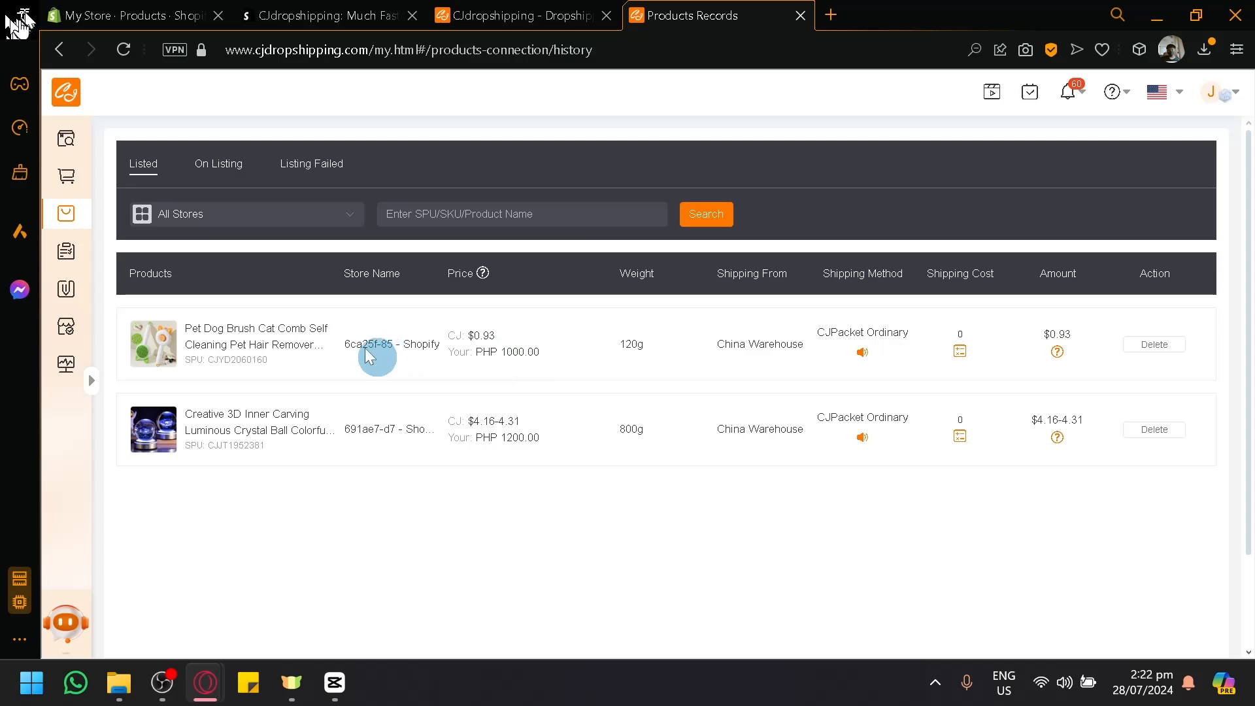
left_click(79, 9)
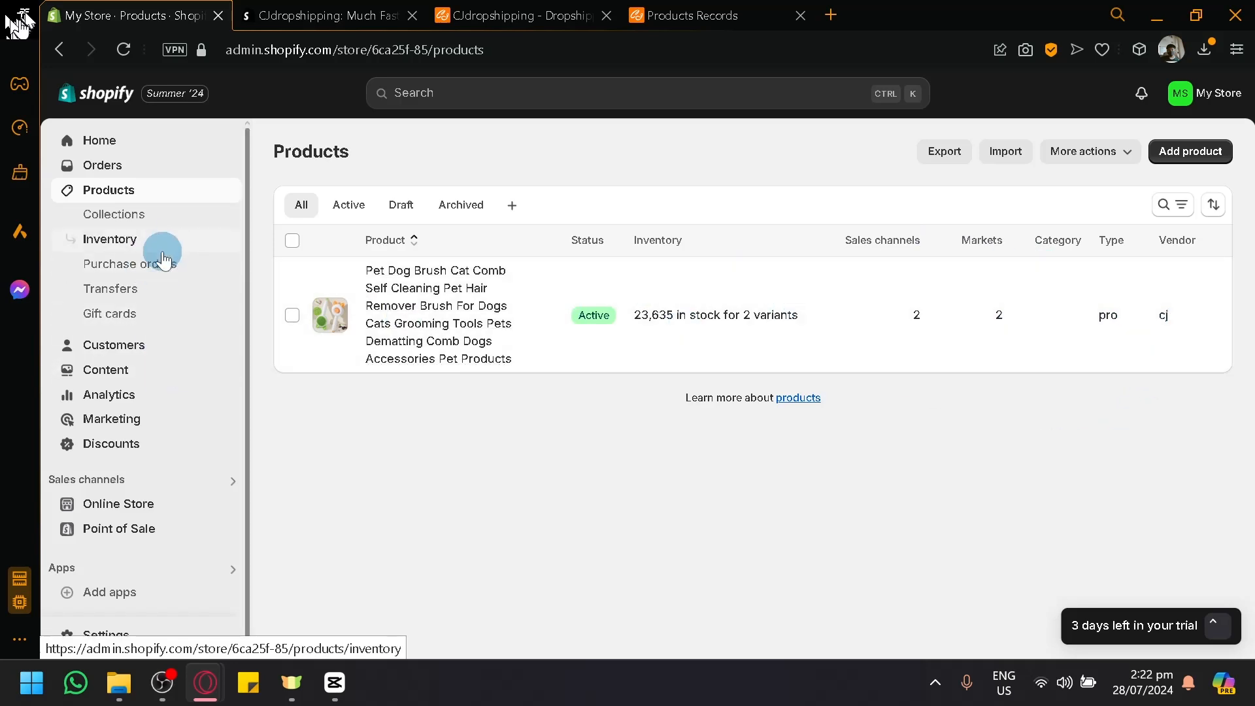
Step: Open the online store's themes in the Shopify admin and preview the current Dawn theme
left_click(163, 508)
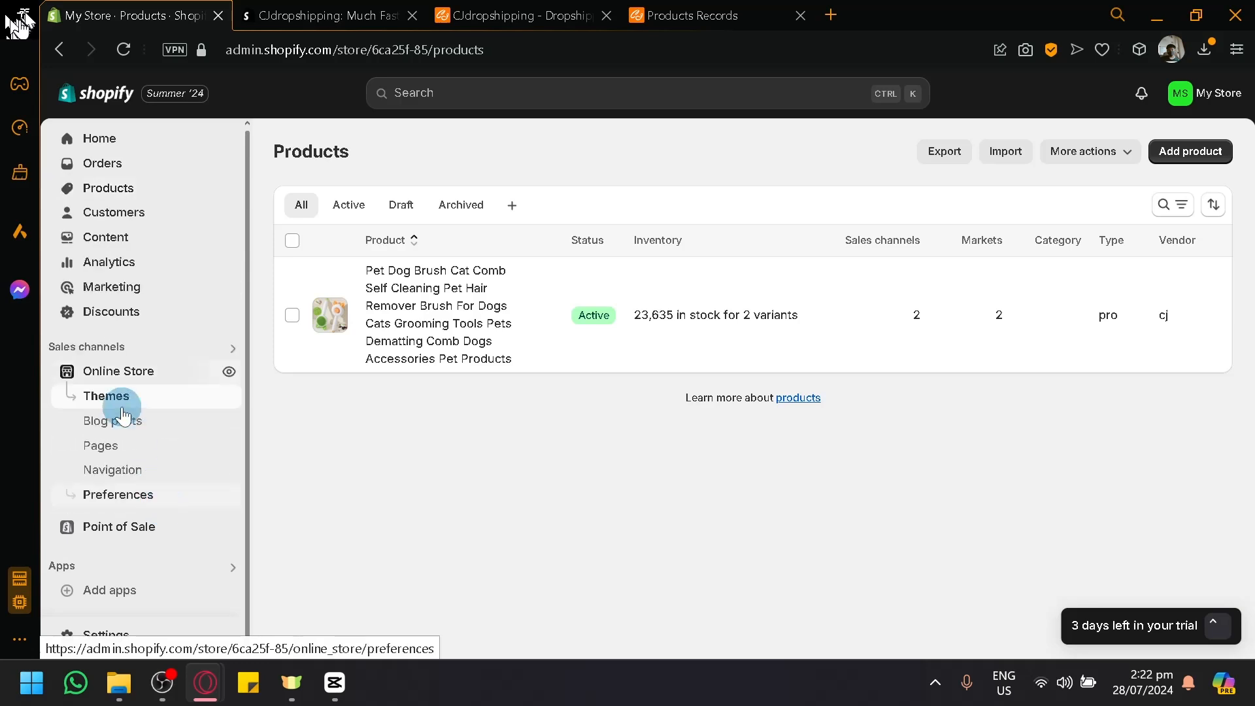
left_click(105, 396)
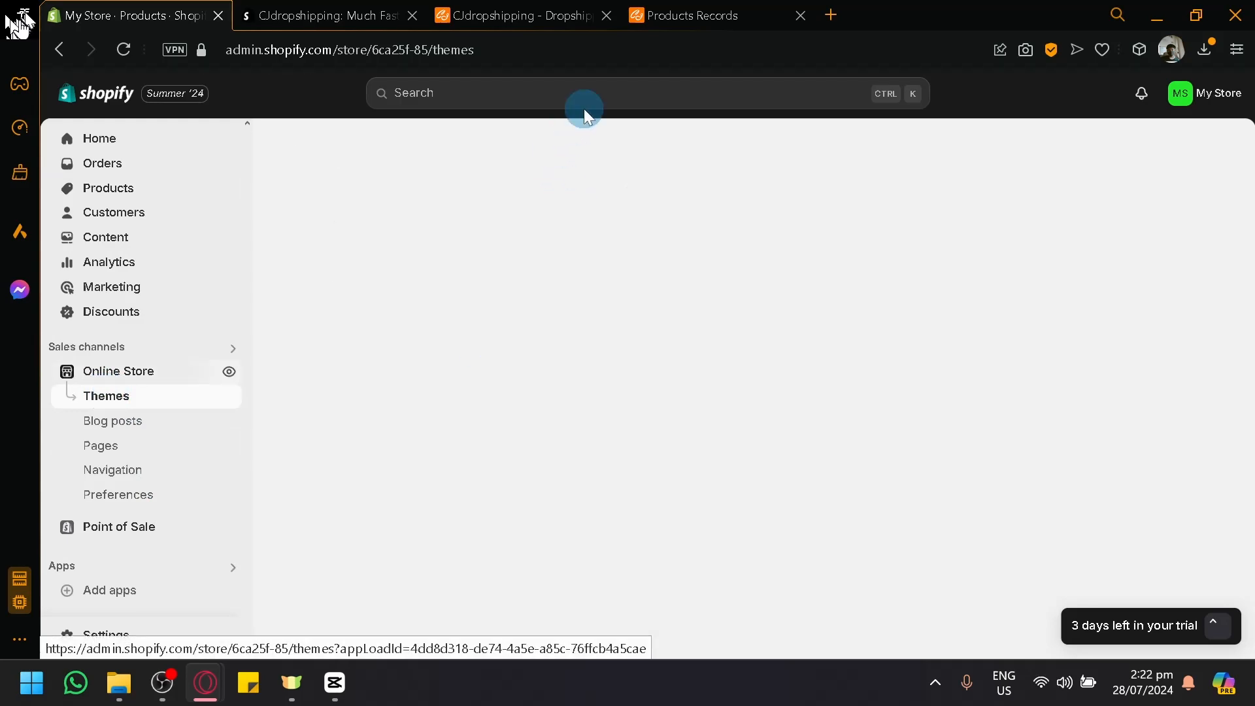
left_click(531, 9)
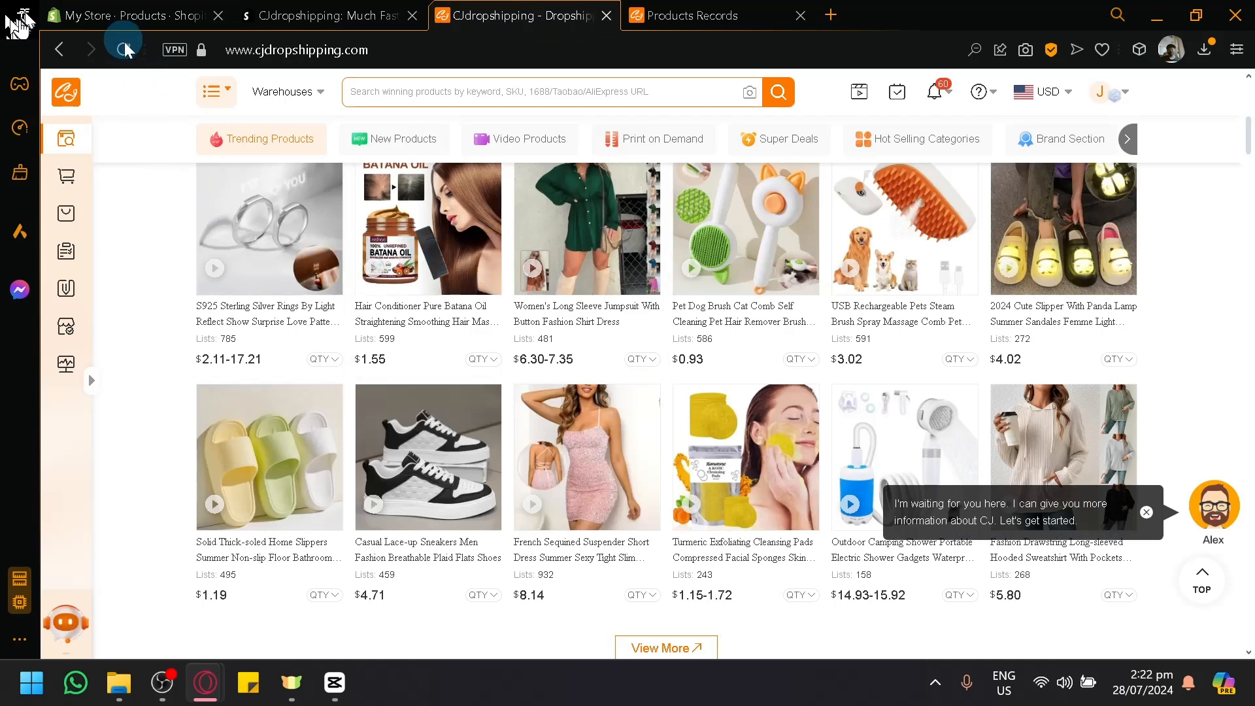
left_click(146, 9)
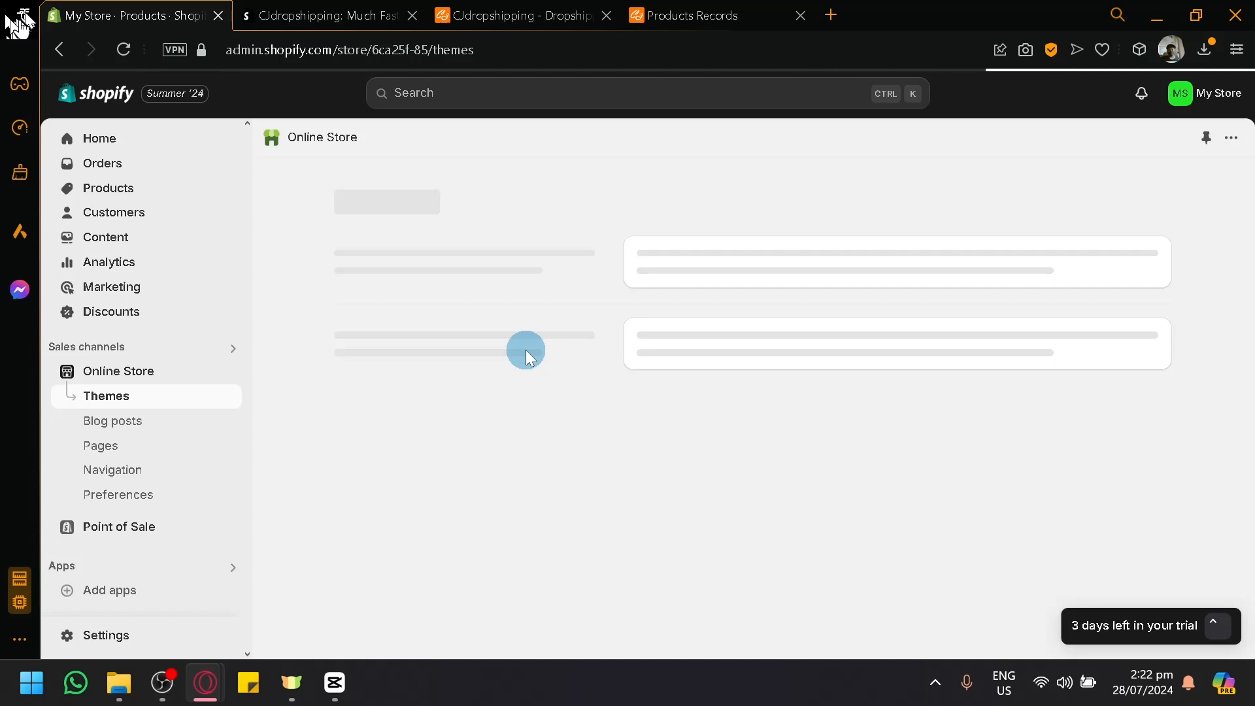
left_click(566, 15)
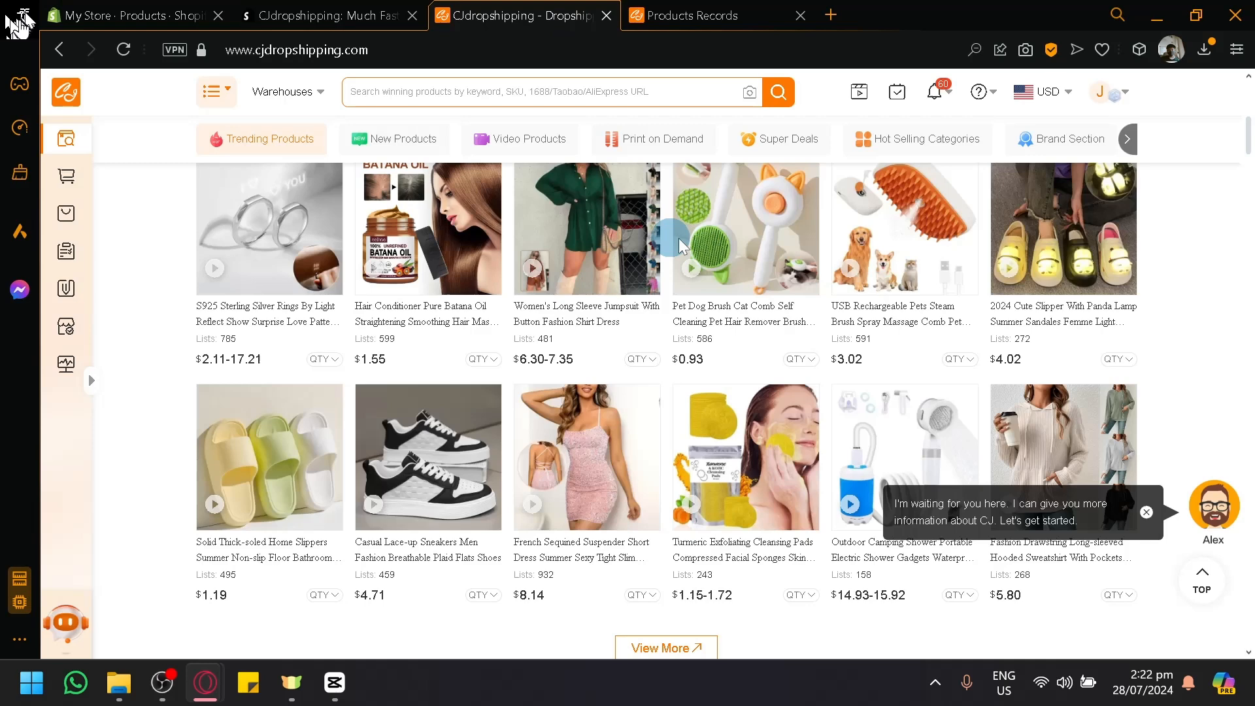
left_click(168, 13)
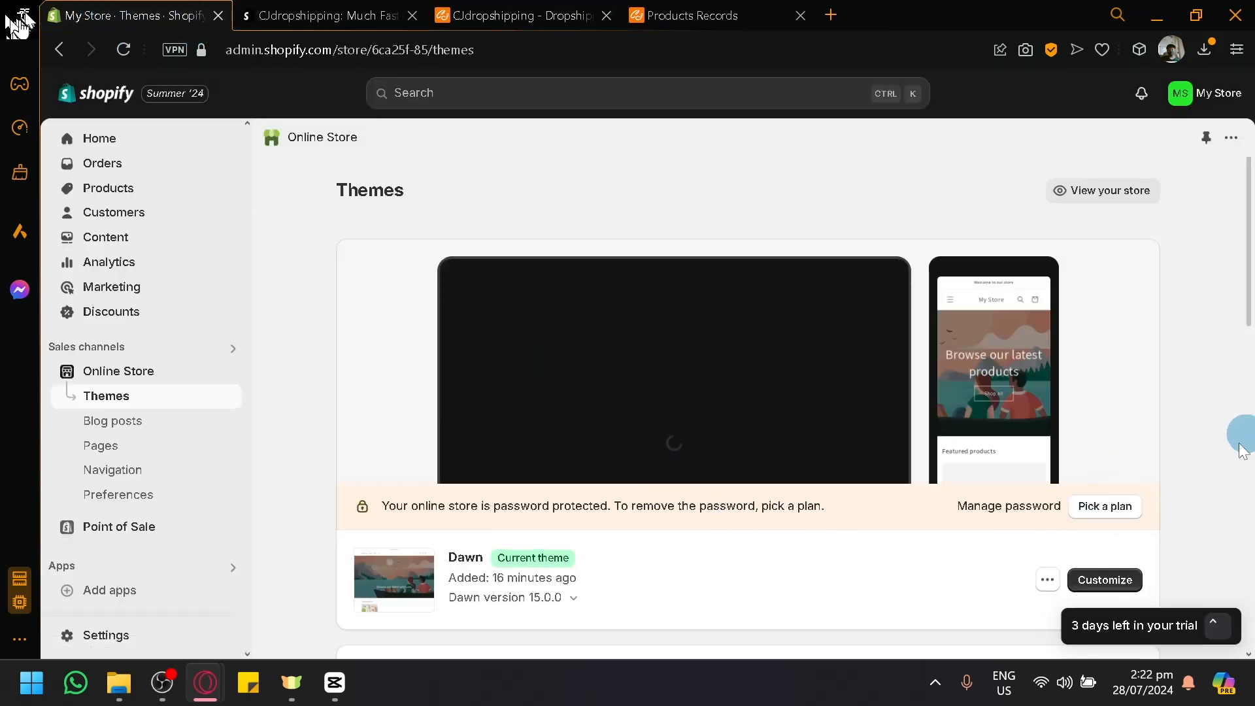
scroll(1163, 507, "down", 2)
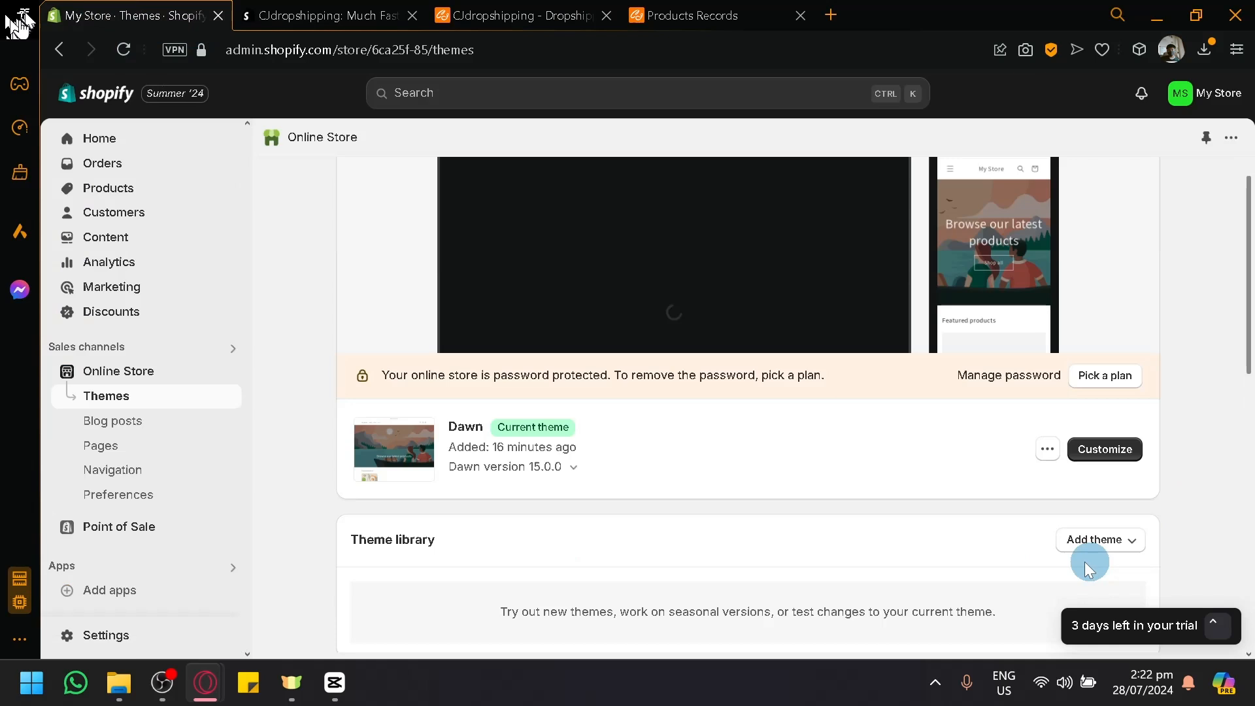
left_click(1047, 450)
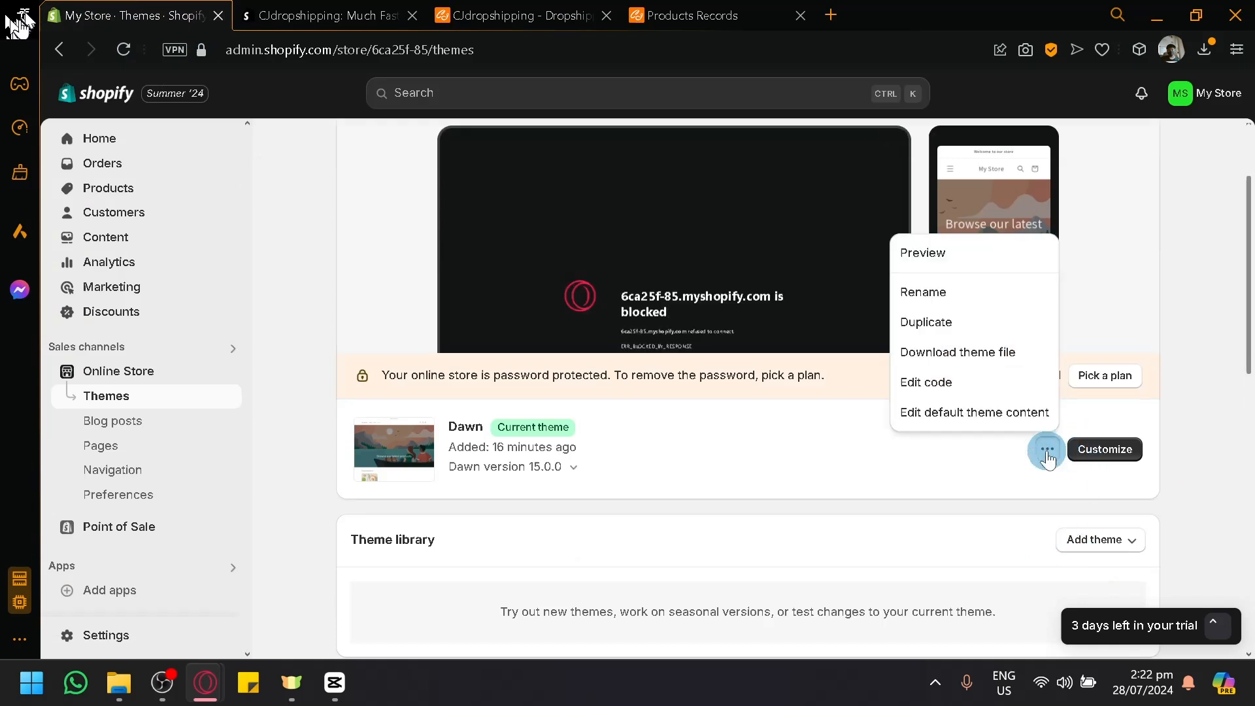
left_click(961, 257)
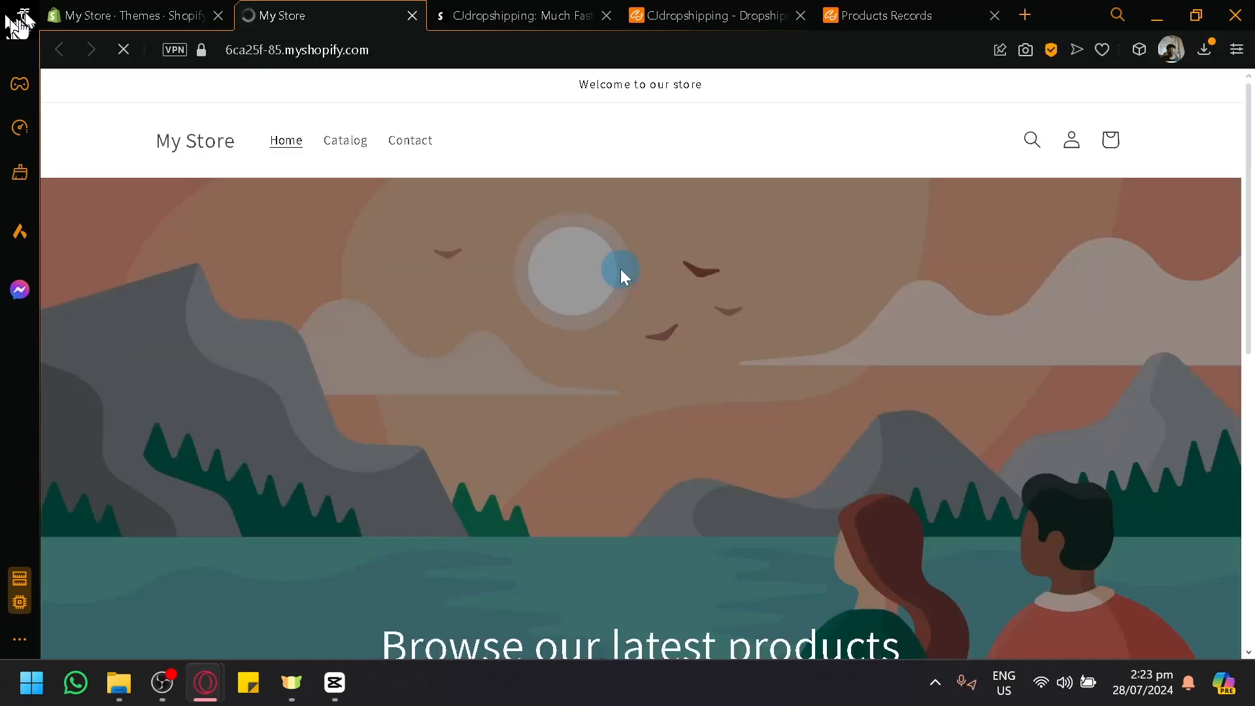
Step: Open the pet brush from the storefront's featured products, examine its images and description, and return to the Shopify admin
scroll(592, 346, "down", 10)
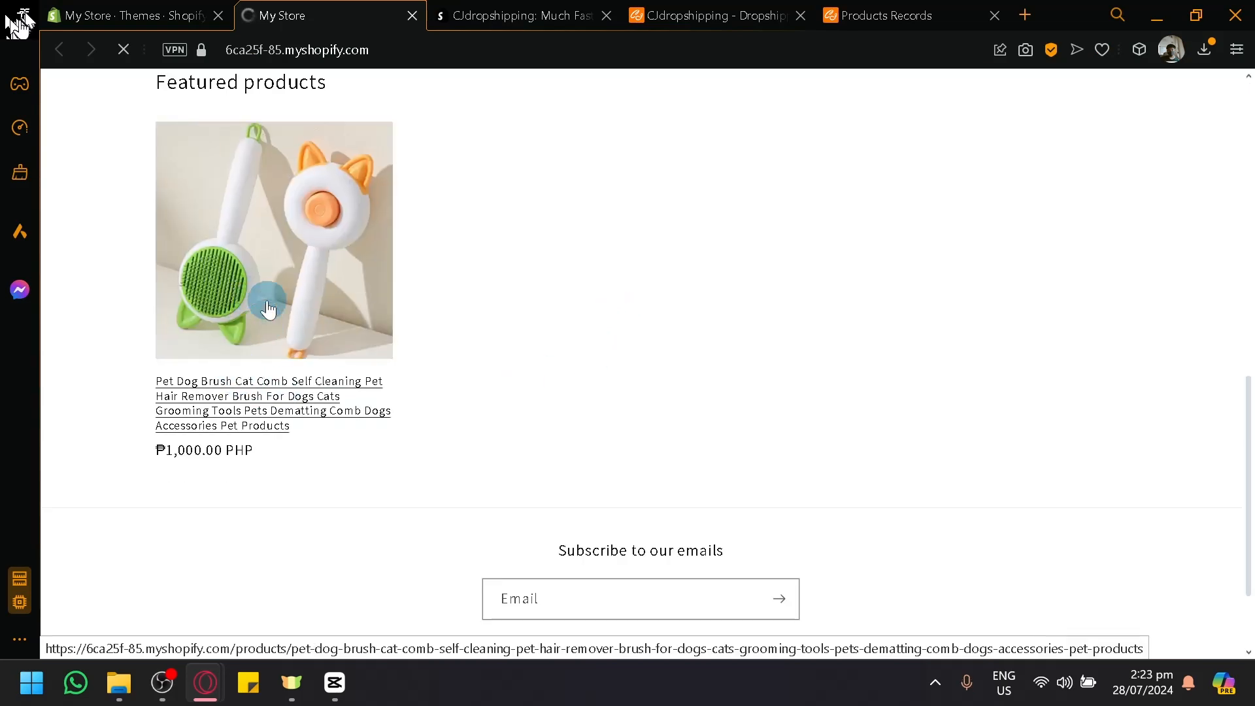
left_click(250, 442)
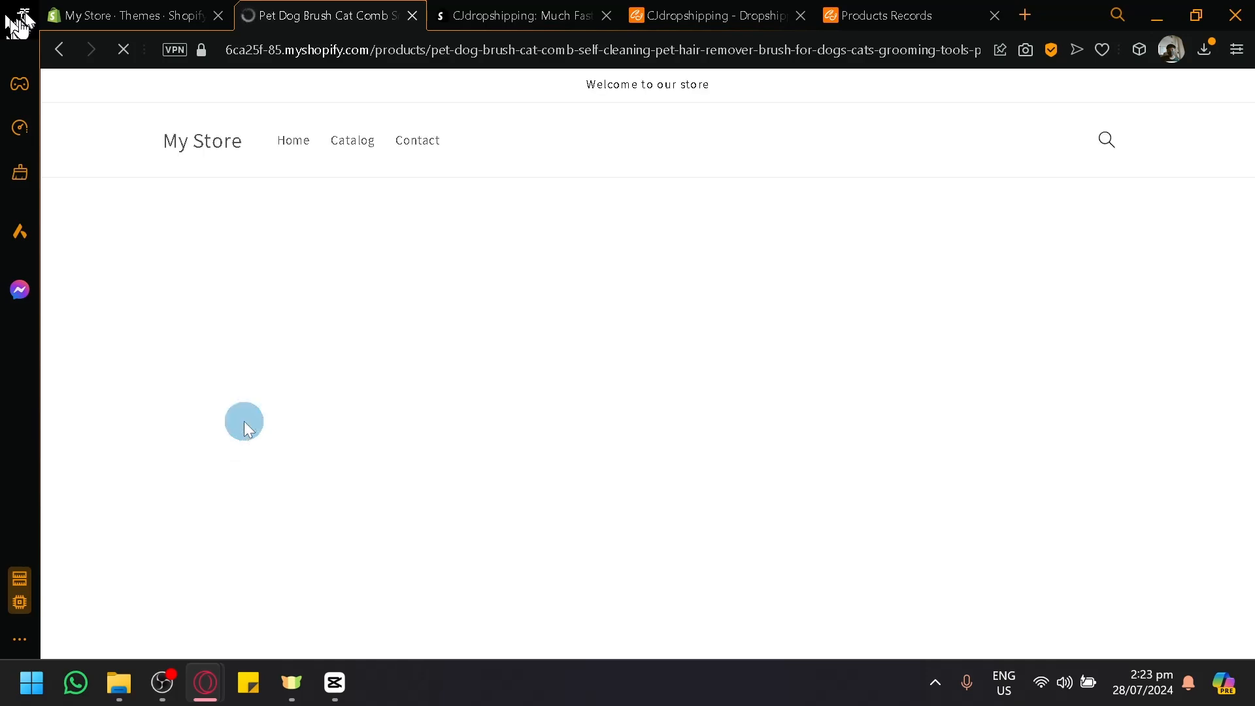
scroll(880, 247, "down", 20)
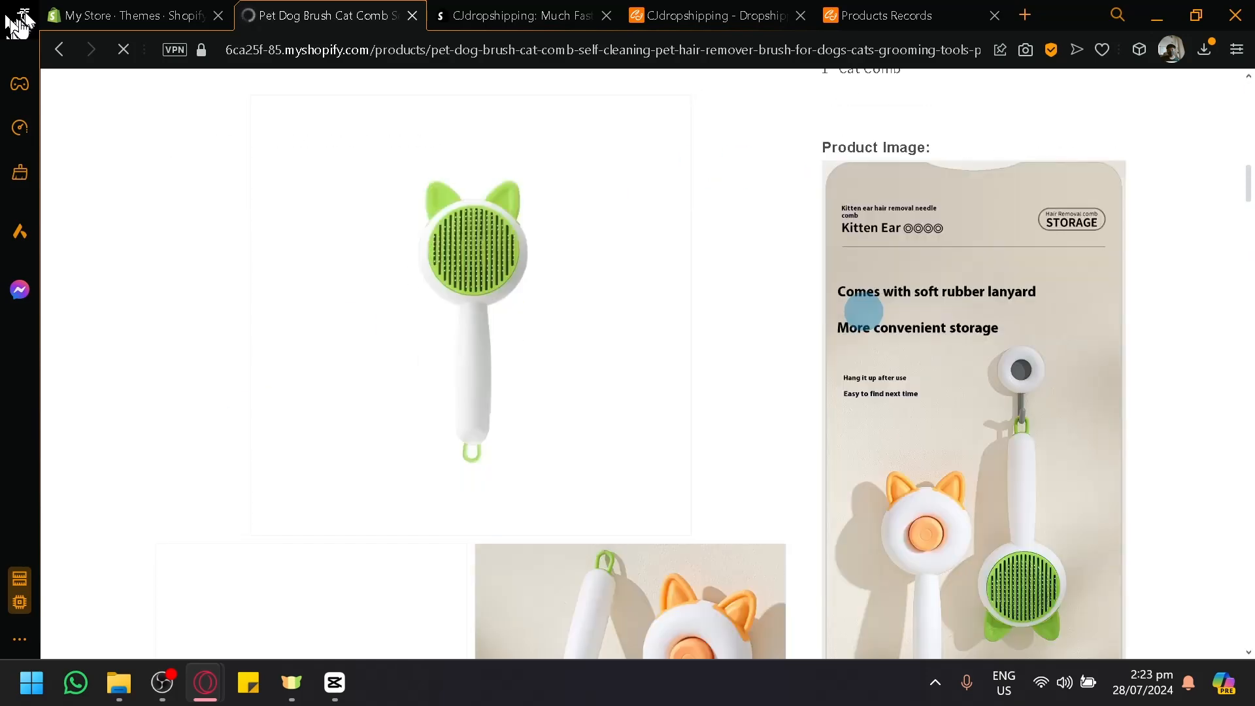
scroll(945, 205, "down", 10)
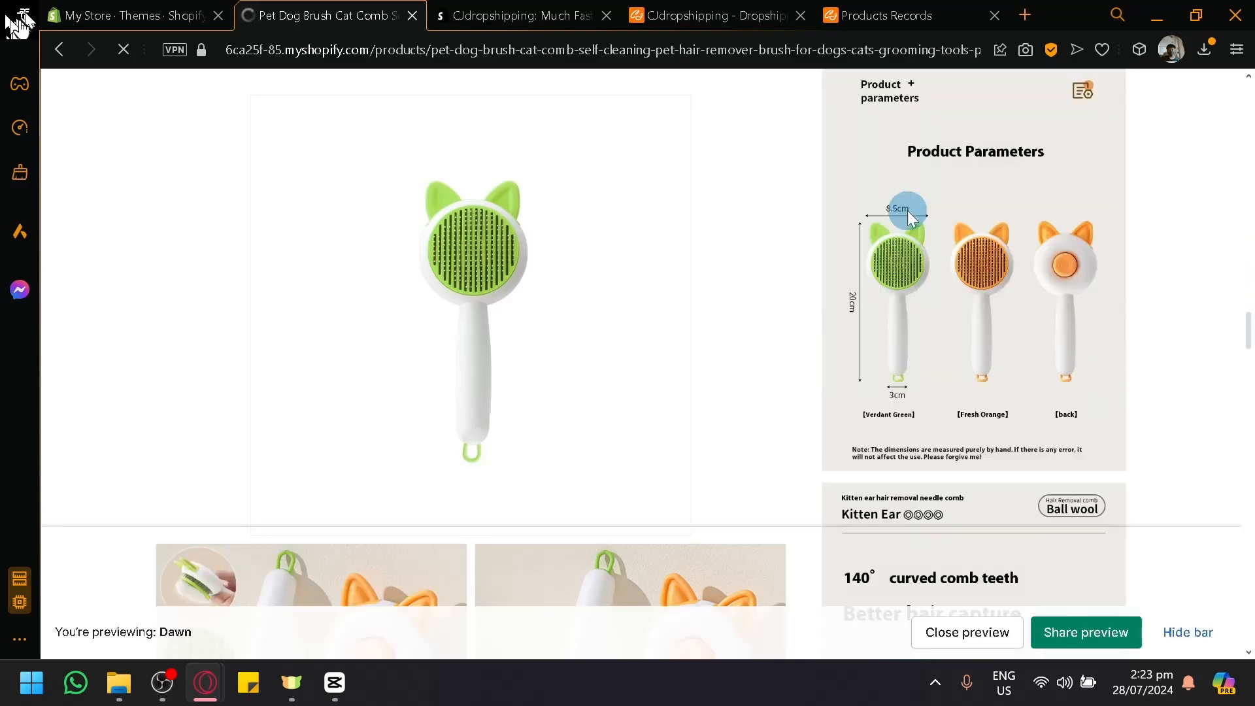
scroll(907, 213, "down", 10)
scroll(473, 334, "down", 8)
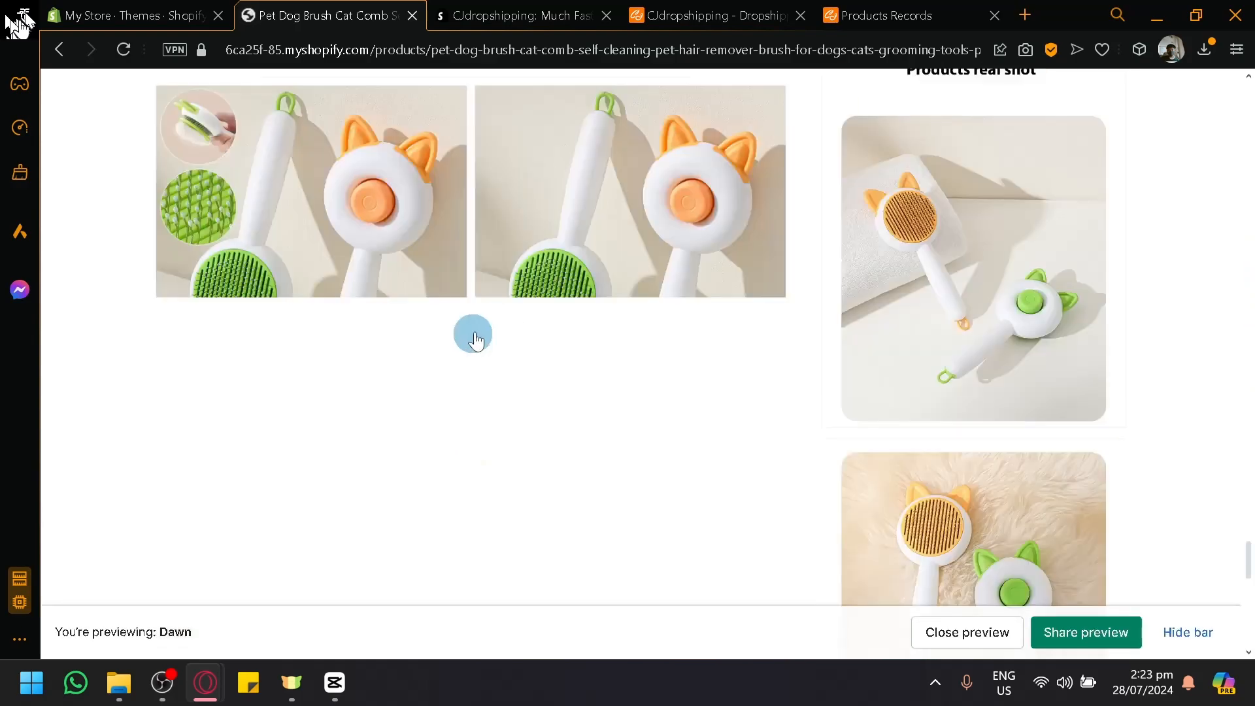
scroll(486, 320, "up", 10)
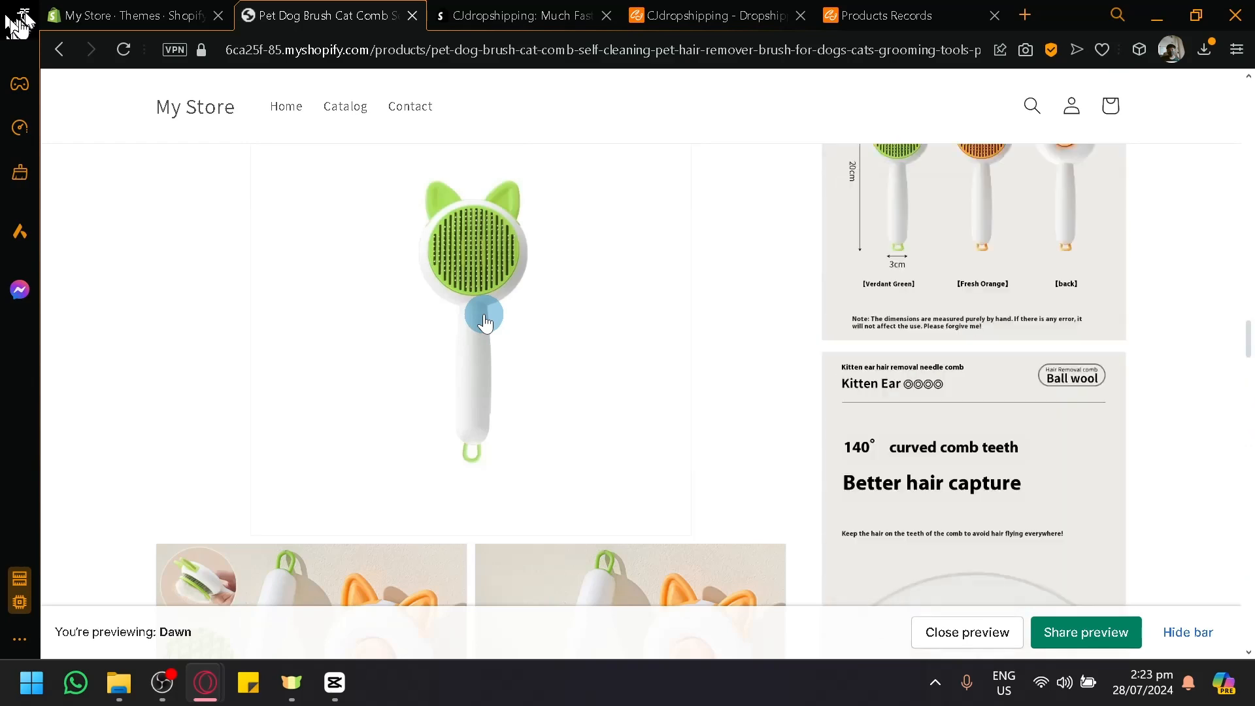
left_click(66, 10)
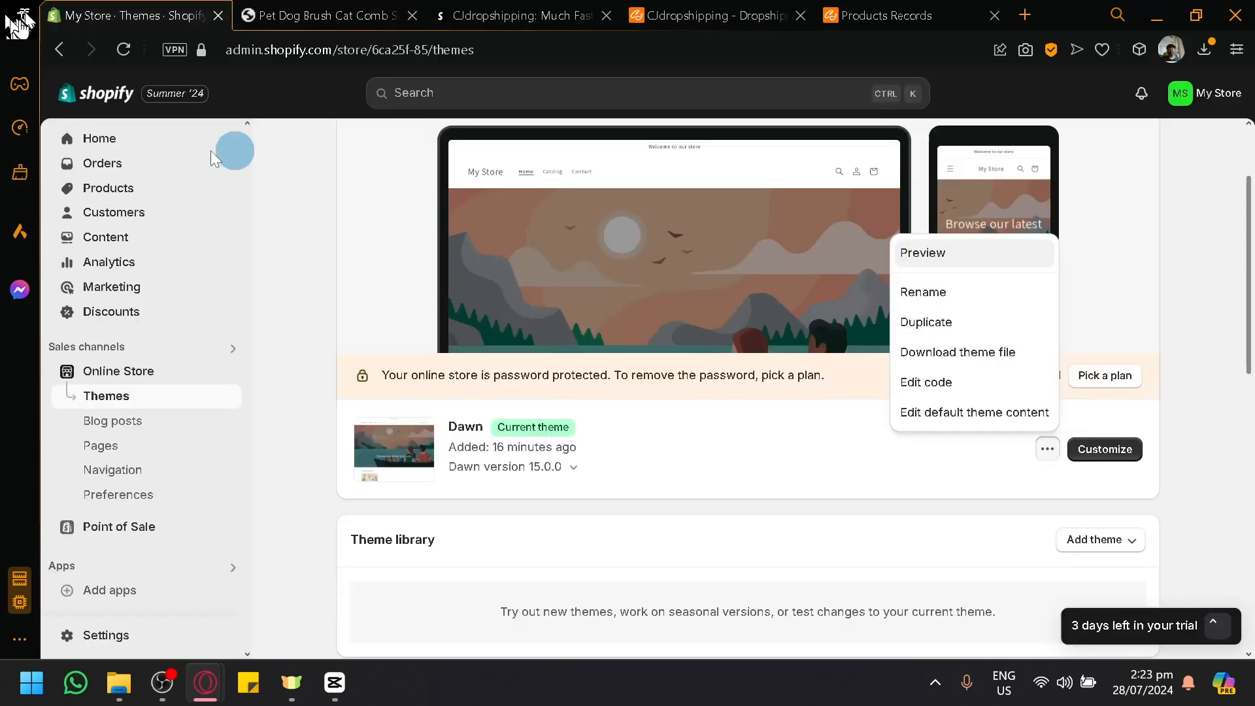